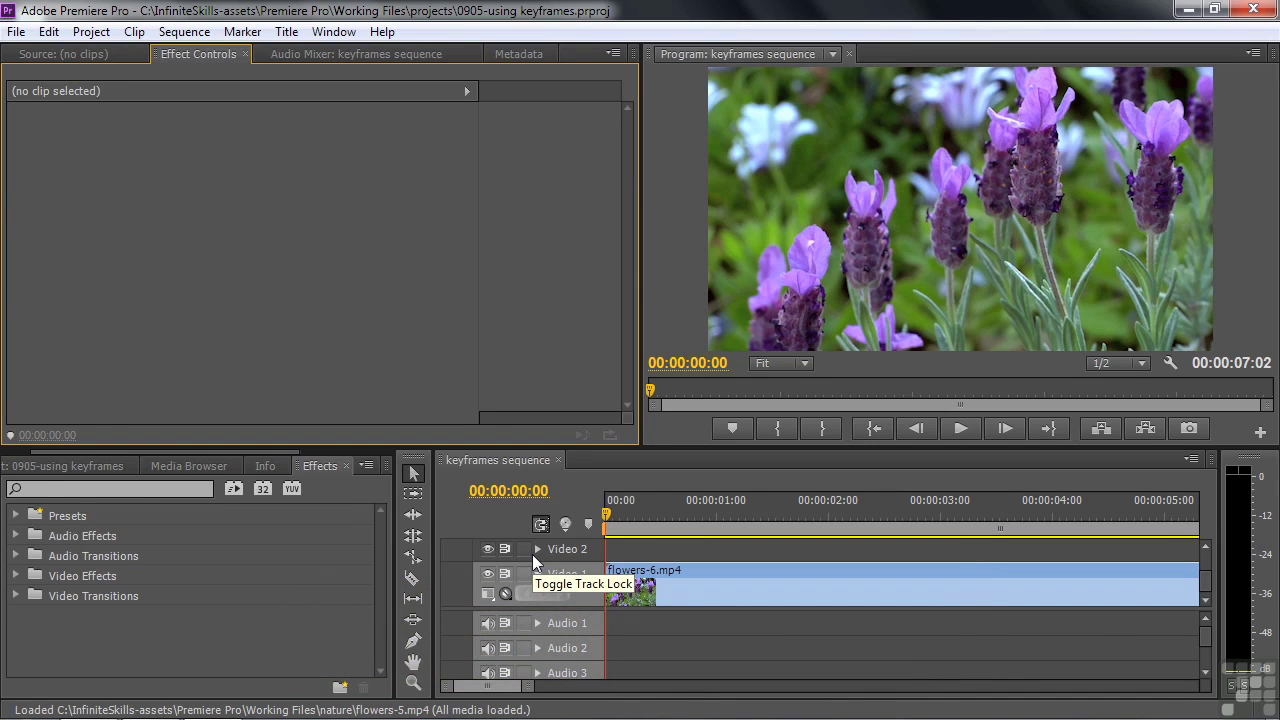
Fit the whole sequence in the timeline, select the flowers-6.mp4 clip and expand its Motion settings
key(backslash)
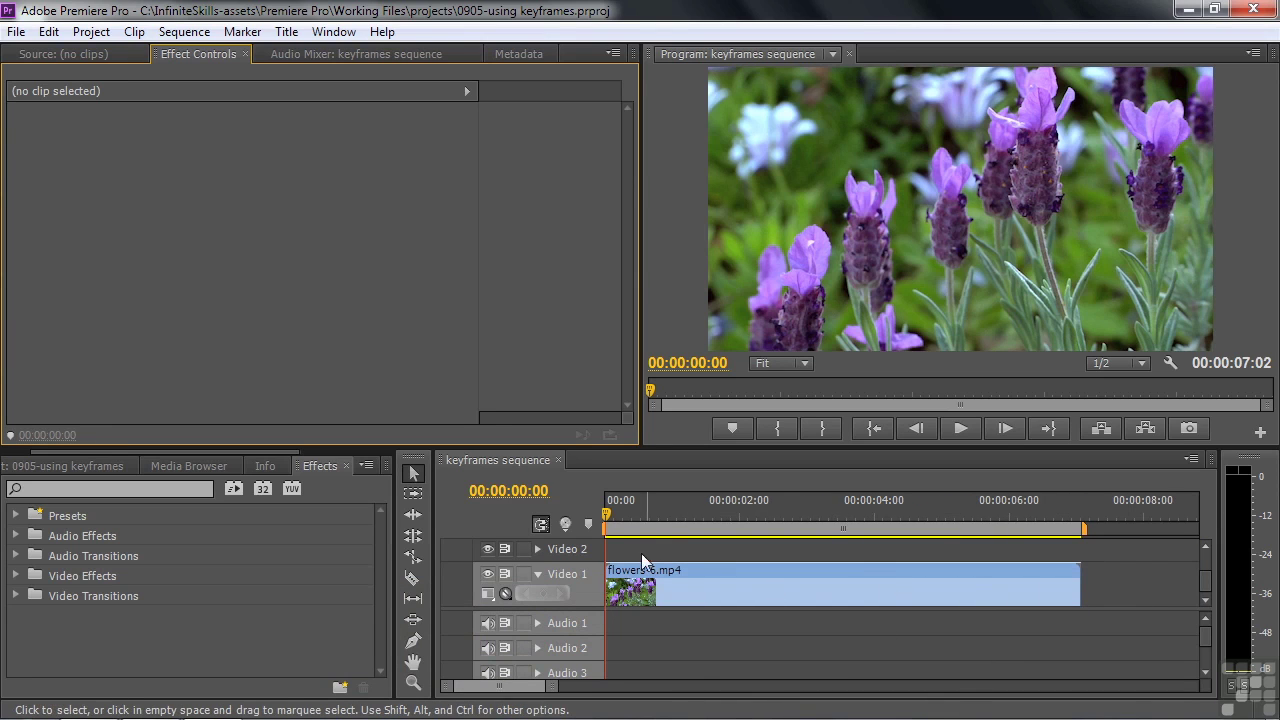
click(668, 514)
drag(670, 520, 610, 522)
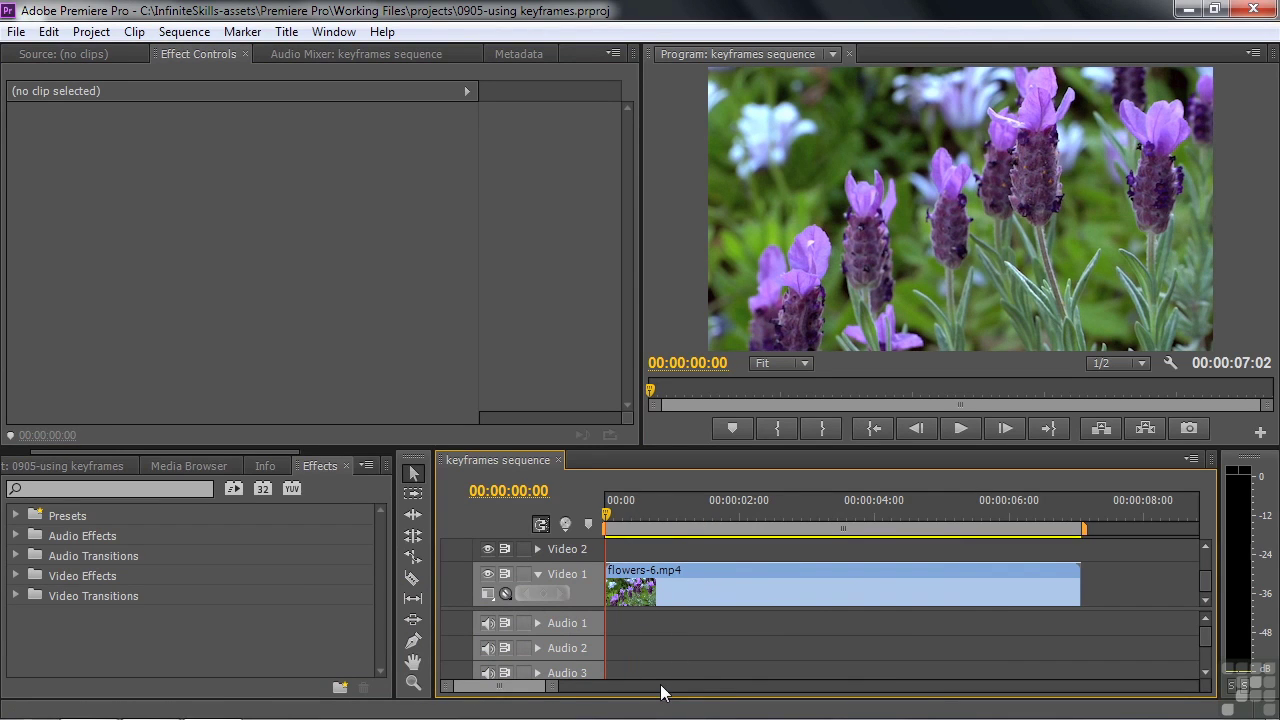
click(727, 572)
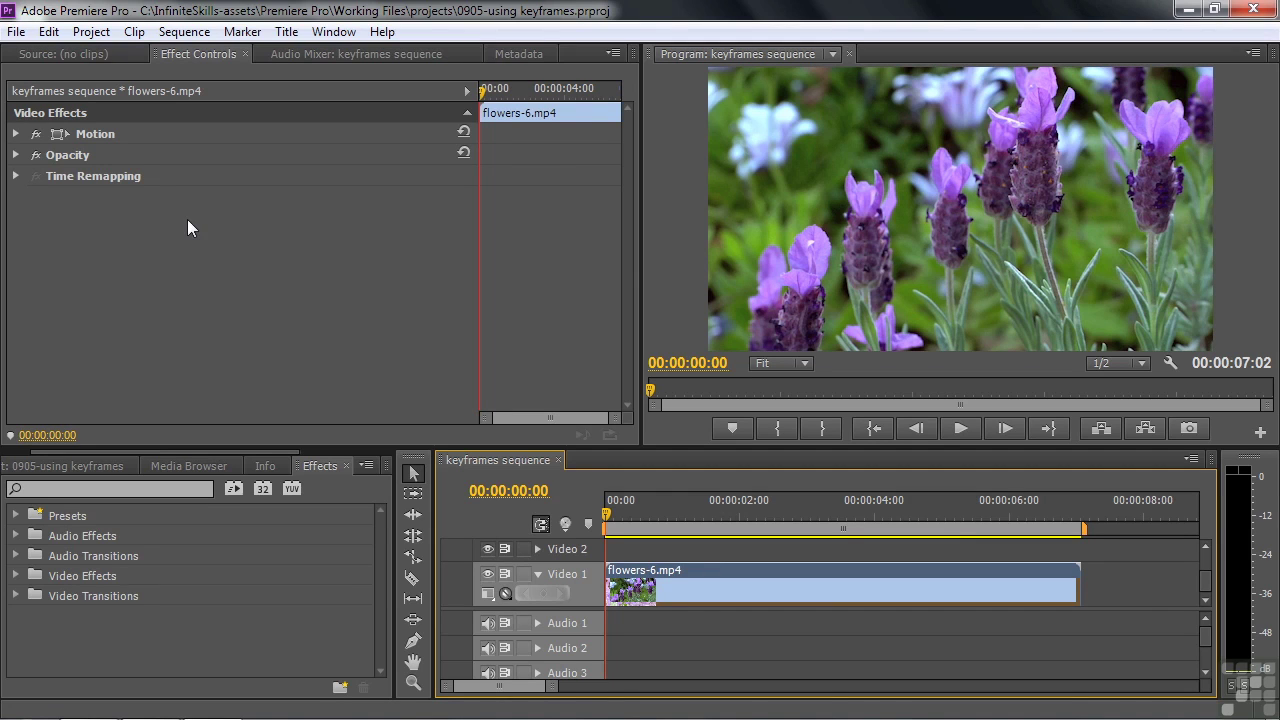
click(15, 134)
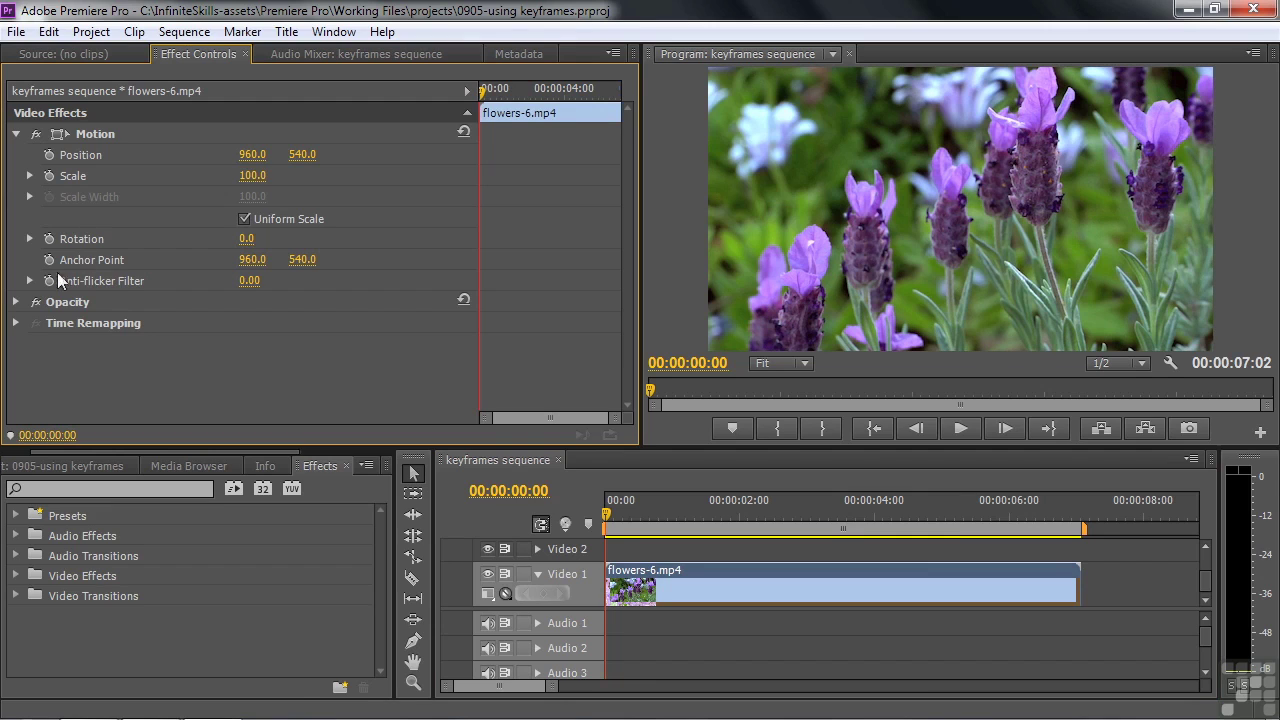
Reposition the clip freehand in the frame to about 1146.3, 578.0 and reduce its Scale to 98.0
click(77, 139)
drag(971, 176, 1021, 186)
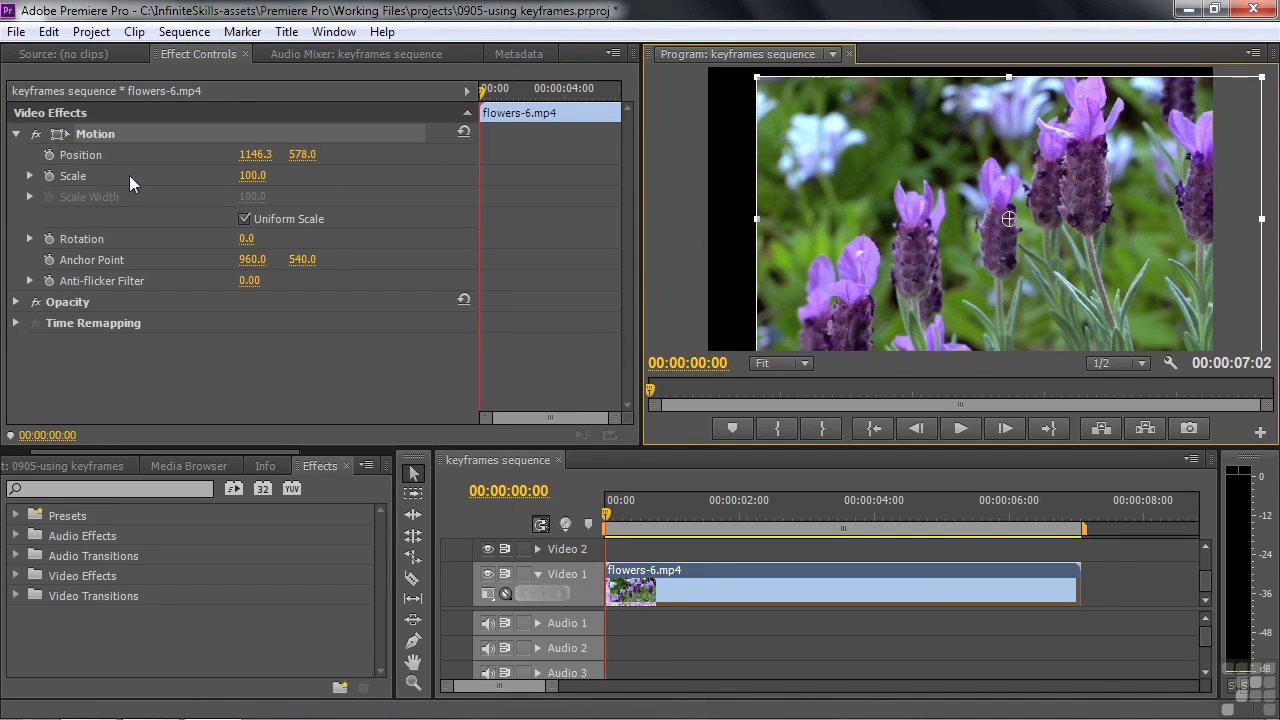
click(62, 174)
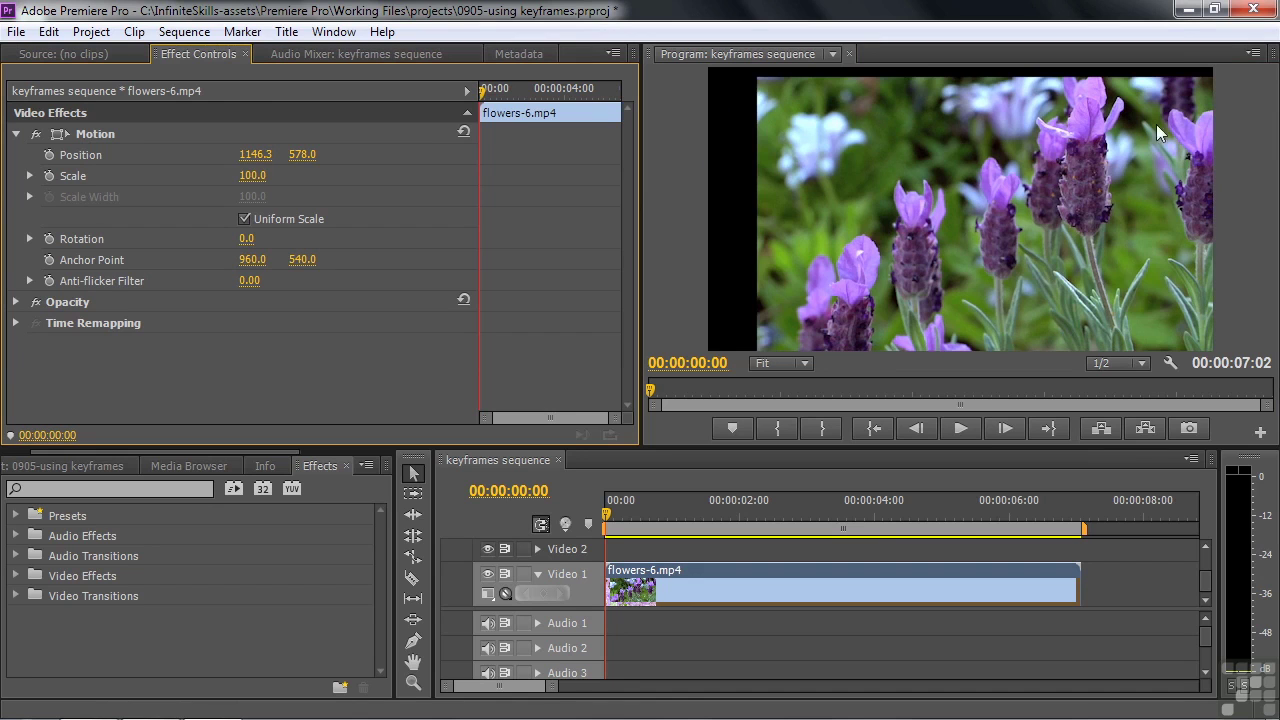
drag(252, 175, 205, 150)
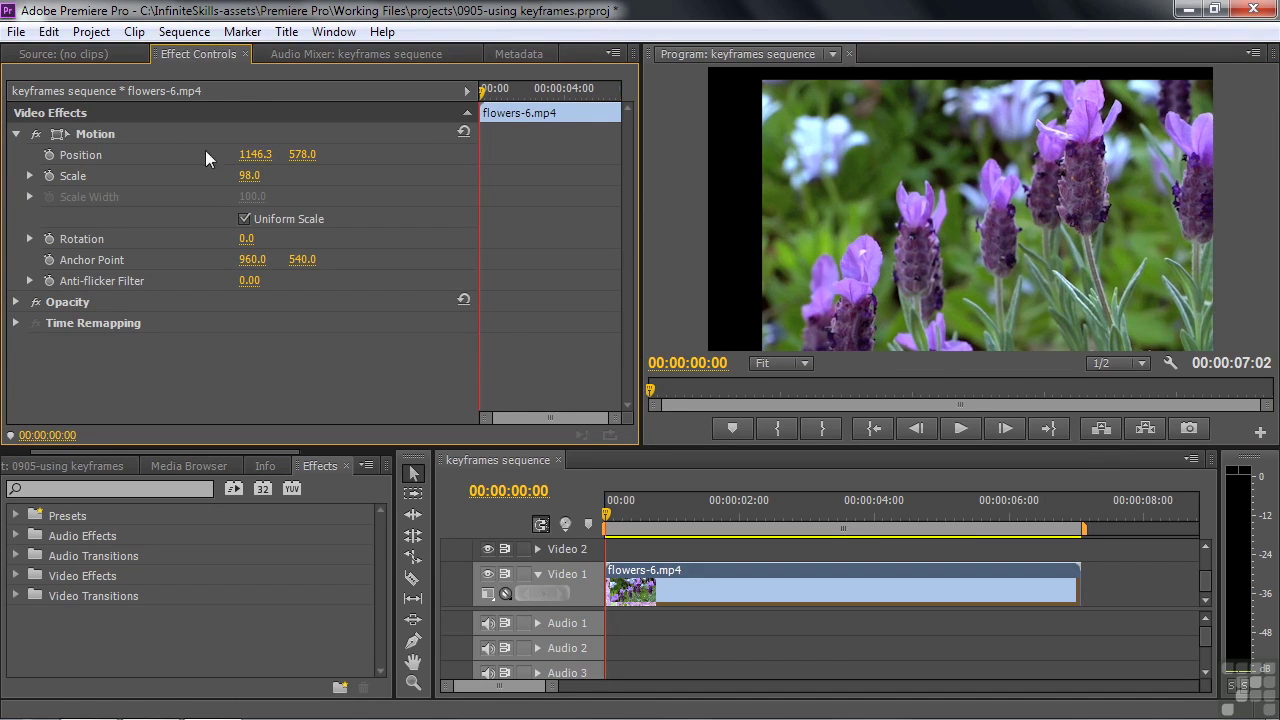
Rotate the clip to -3.0° and shift its horizontal Anchor Point to 1040.0
click(246, 238)
text(-25)
key(Return)
drag(246, 238, 268, 238)
click(102, 130)
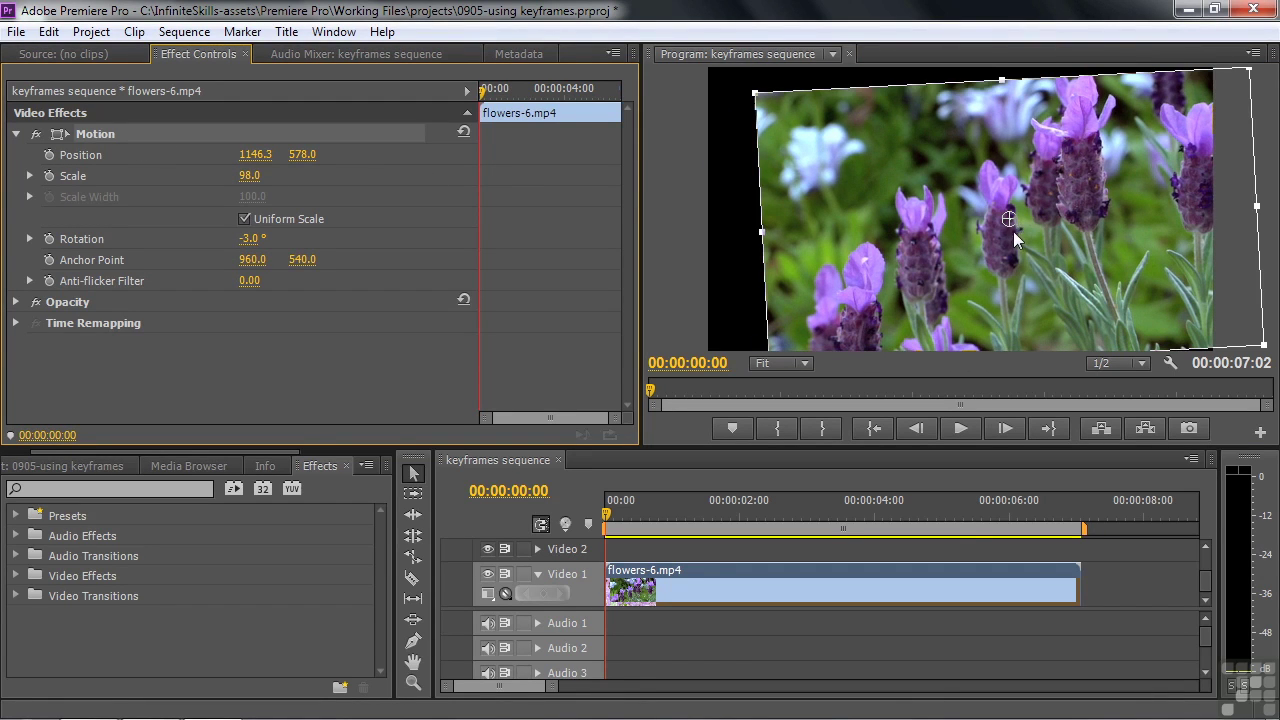
drag(252, 259, 94, 287)
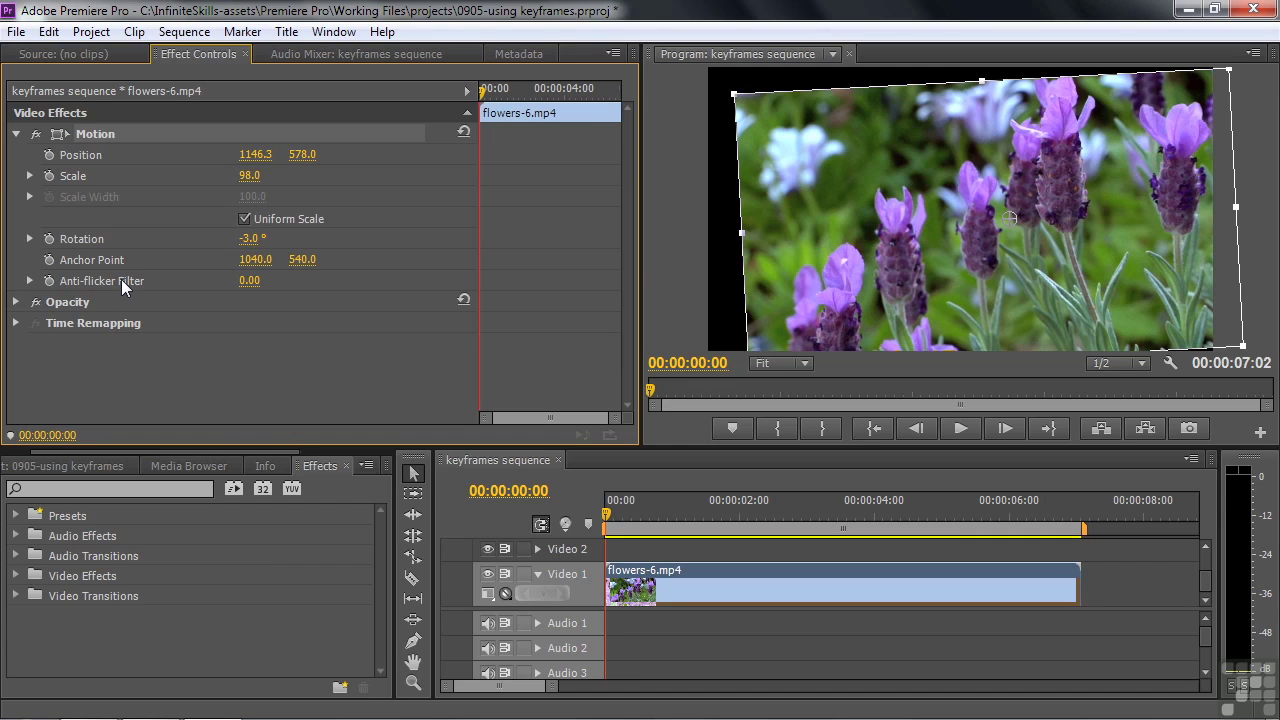
Open the online Premiere Pro Help and go to its Effects and transitions reference page
click(382, 32)
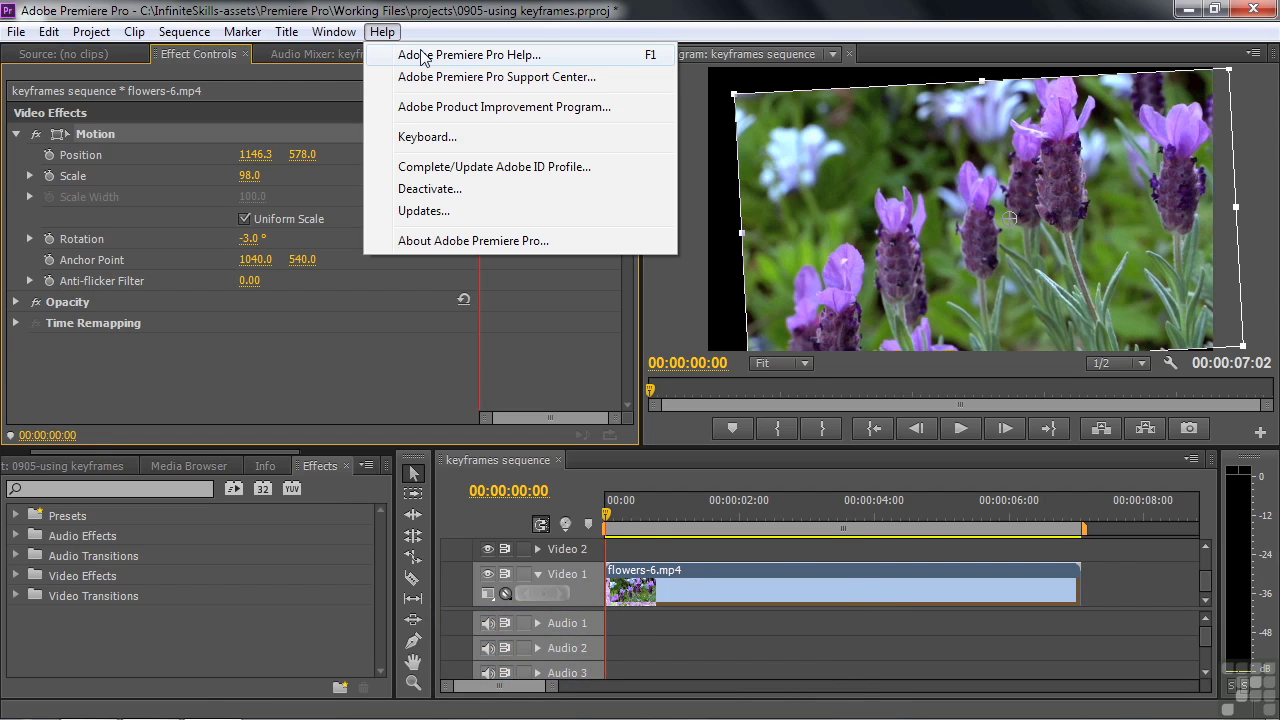
click(424, 58)
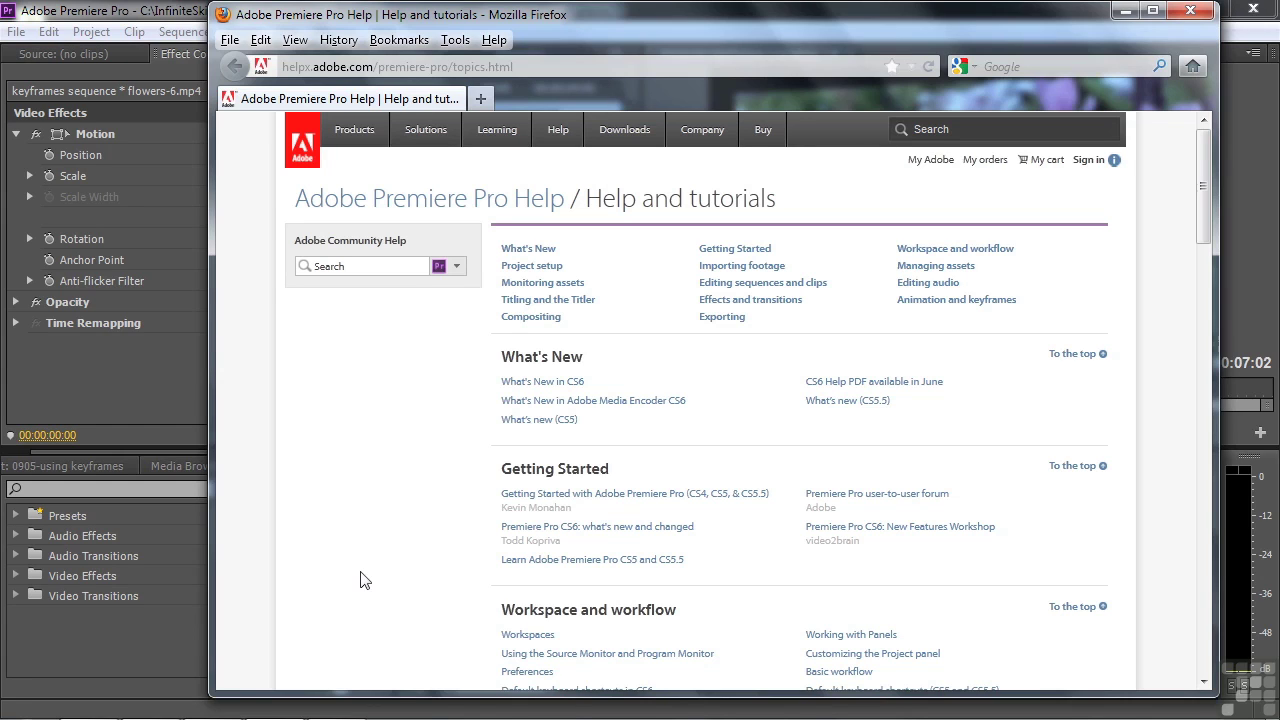
click(752, 310)
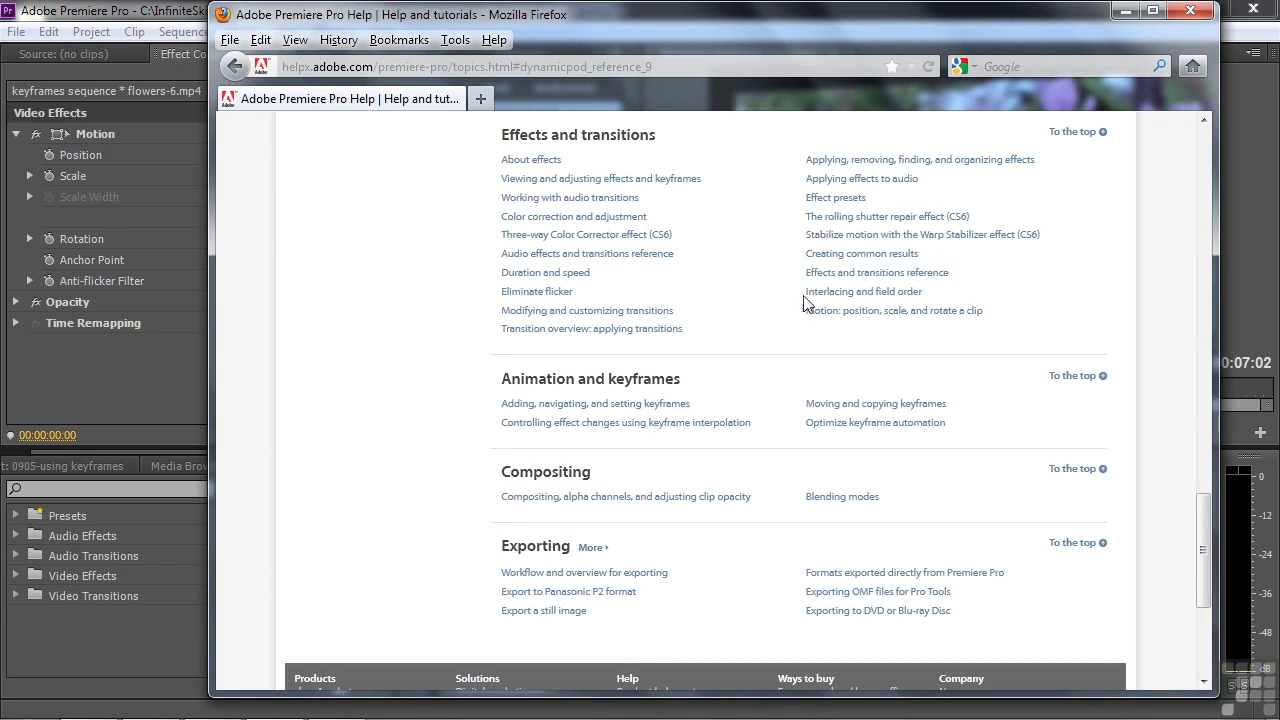
click(870, 276)
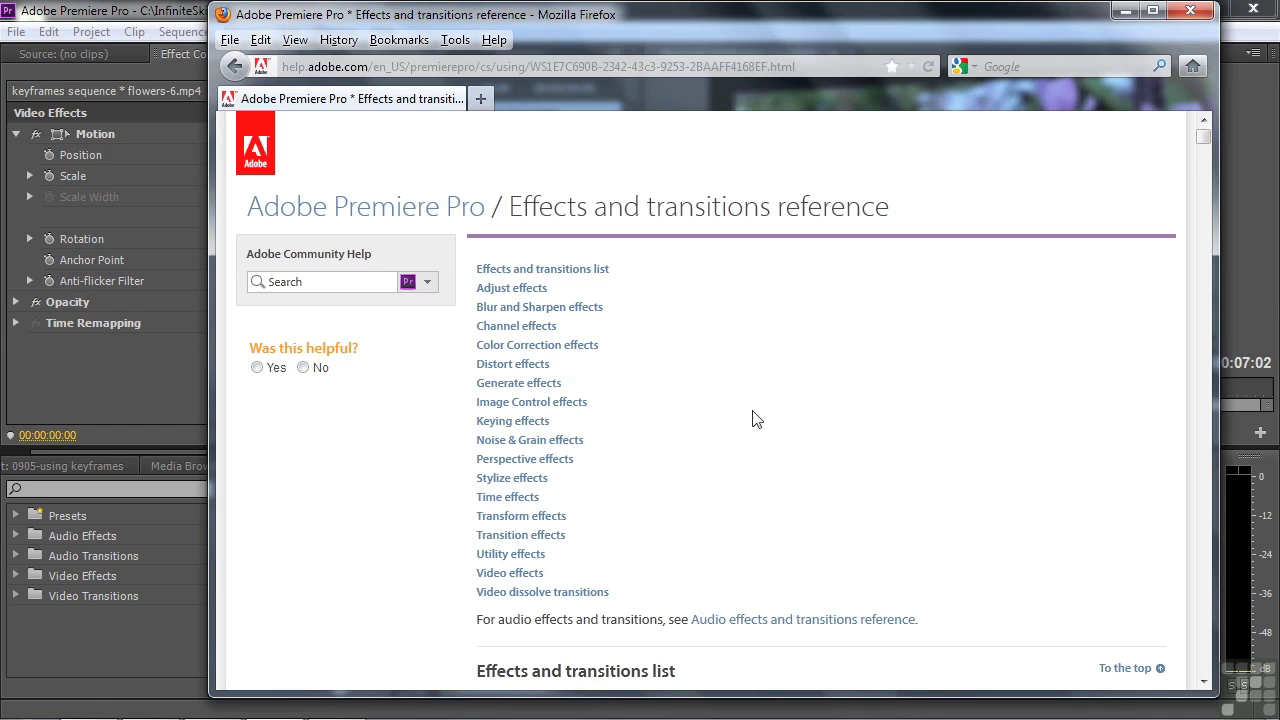
Search Adobe Community Help for anti-flicker, read the Eliminate flicker article, and close the browser to return to Premiere Pro
click(339, 282)
text(anti)
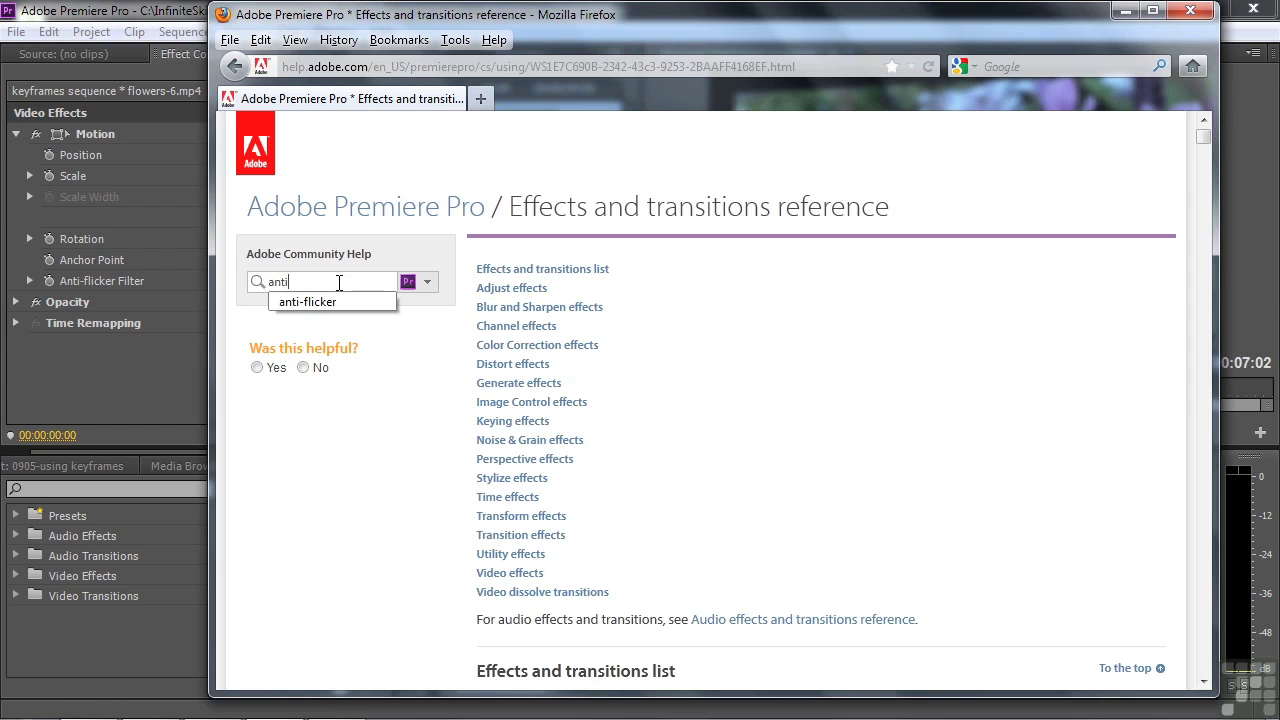
key(Down)
key(Return)
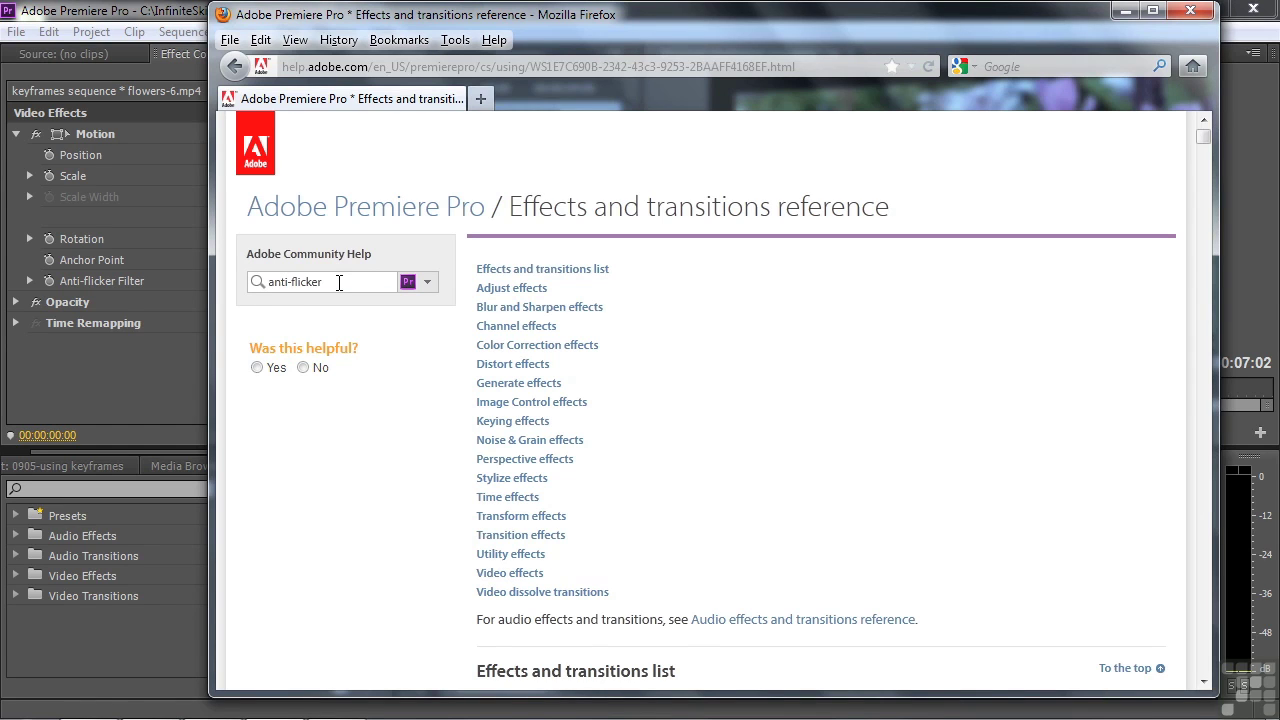
key(Return)
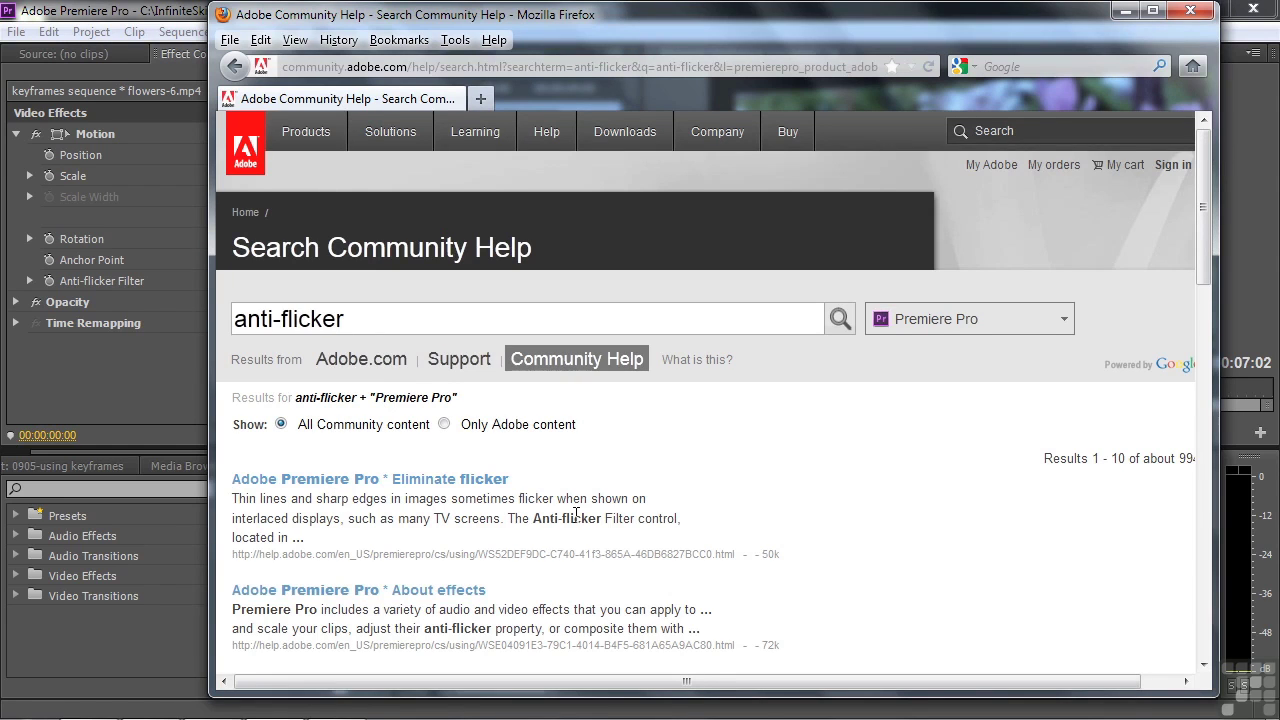
click(338, 486)
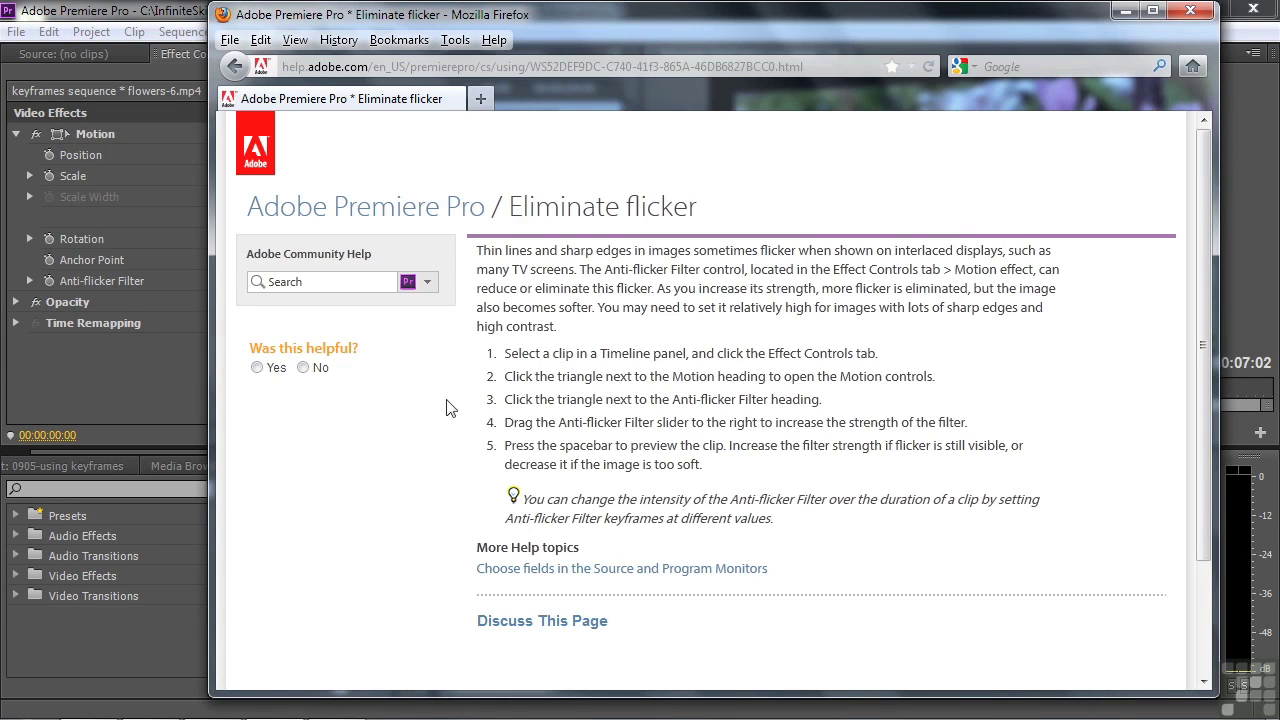
click(1190, 10)
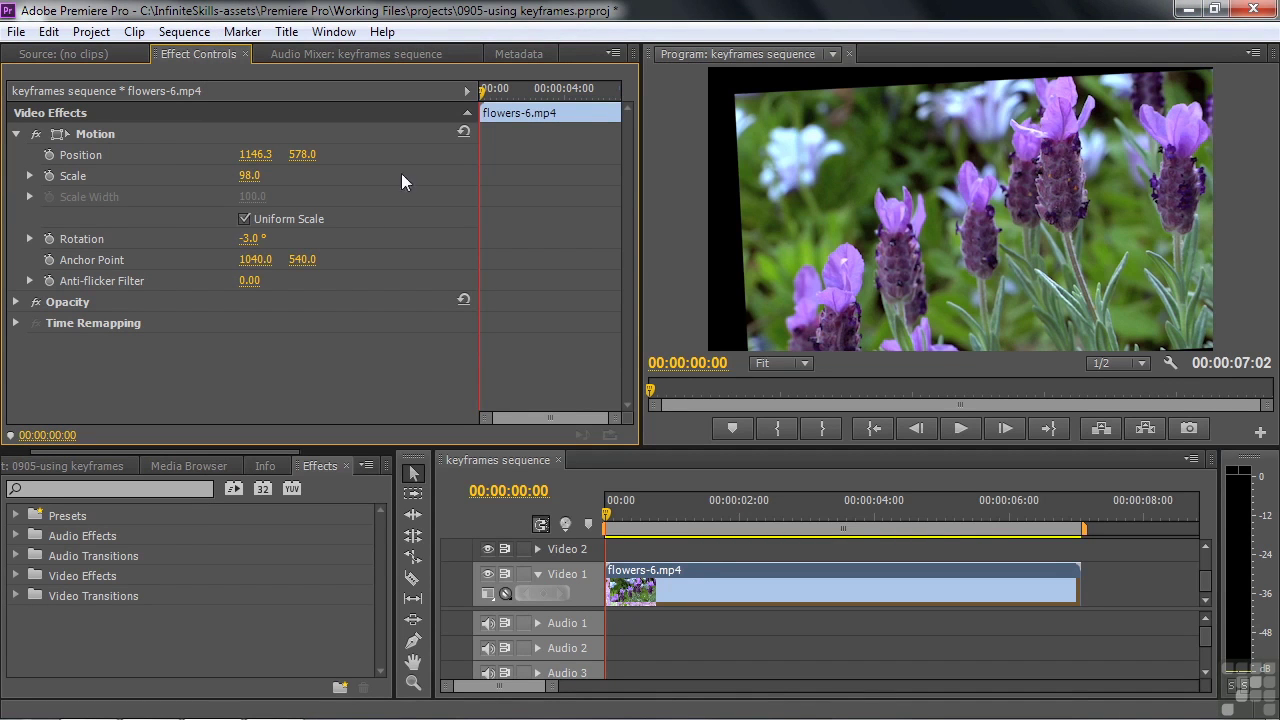
Reset the clip's Motion effect to its default values and collapse its settings
click(463, 132)
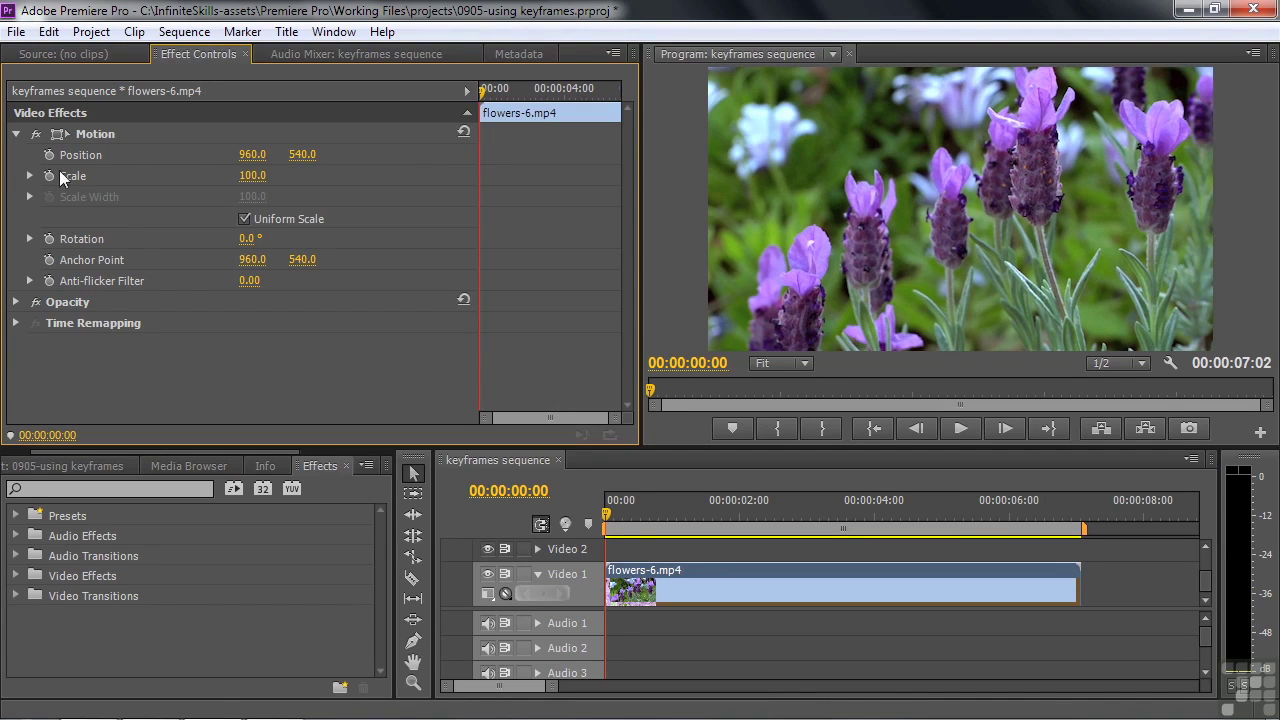
click(16, 134)
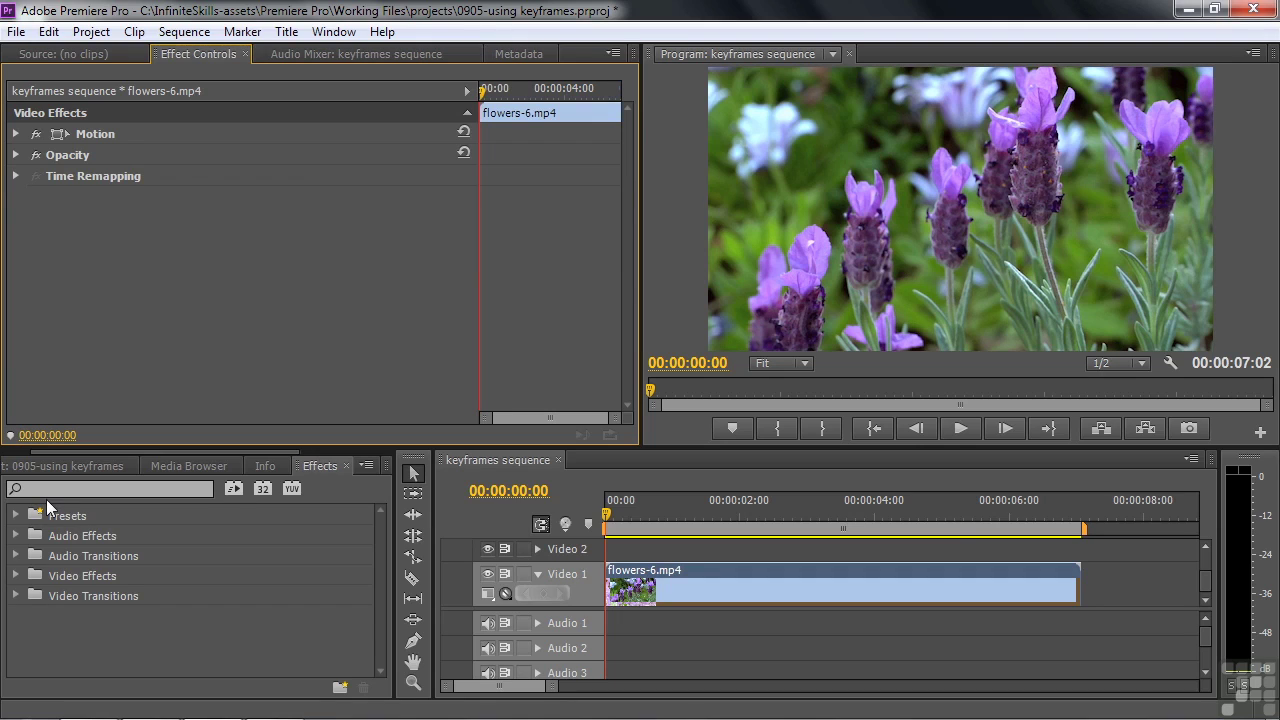
Apply the Gaussian Blur effect from the Blur & Sharpen video effects to the flowers-6.mp4 clip
click(16, 577)
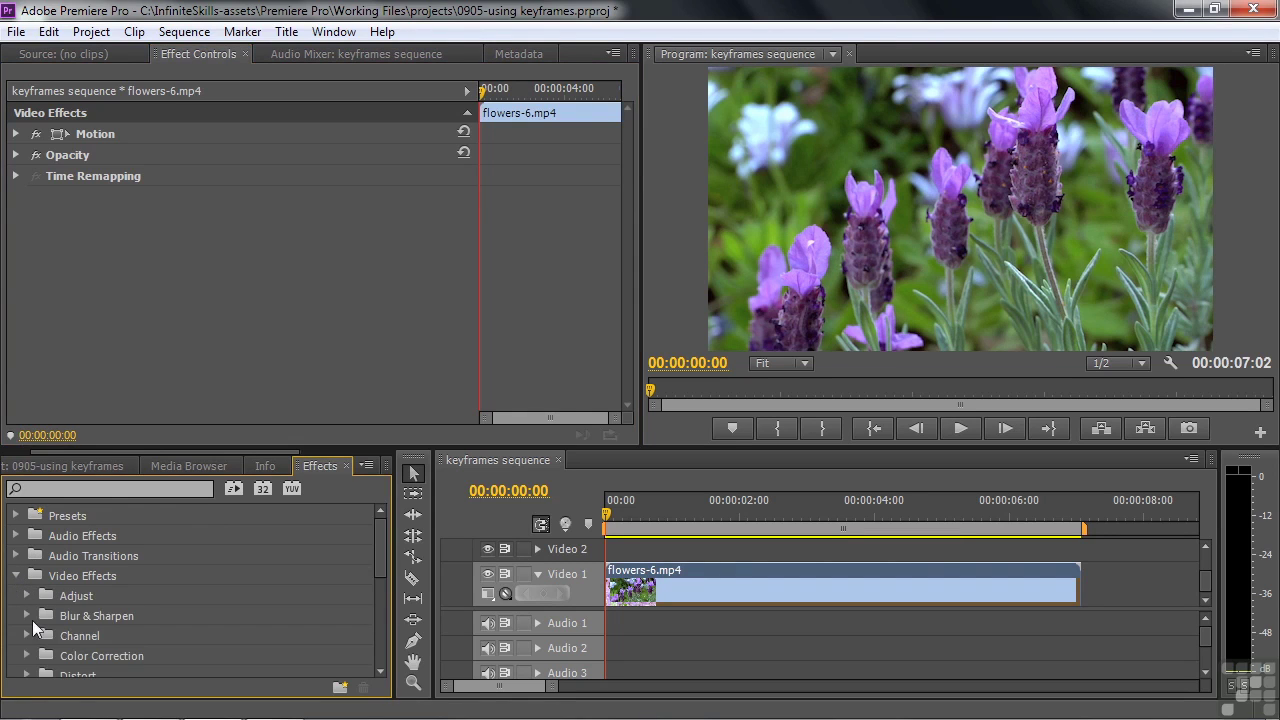
click(27, 615)
drag(380, 522, 376, 564)
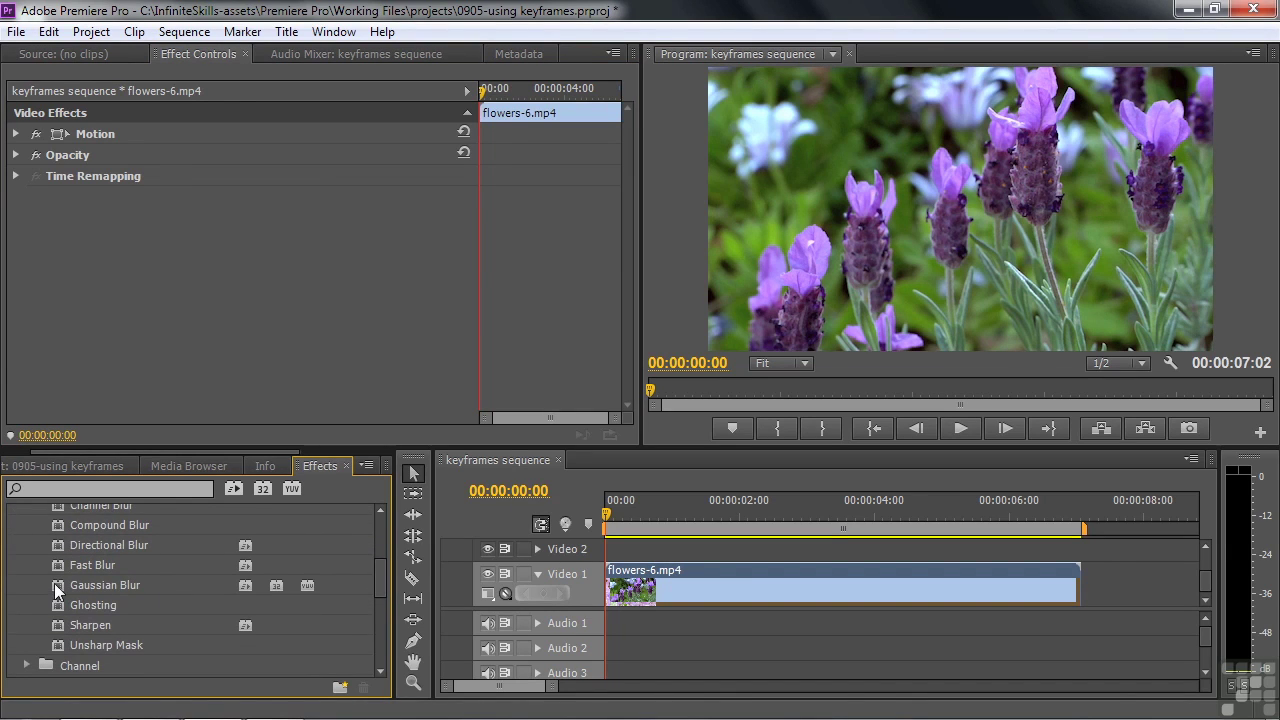
drag(54, 585, 701, 591)
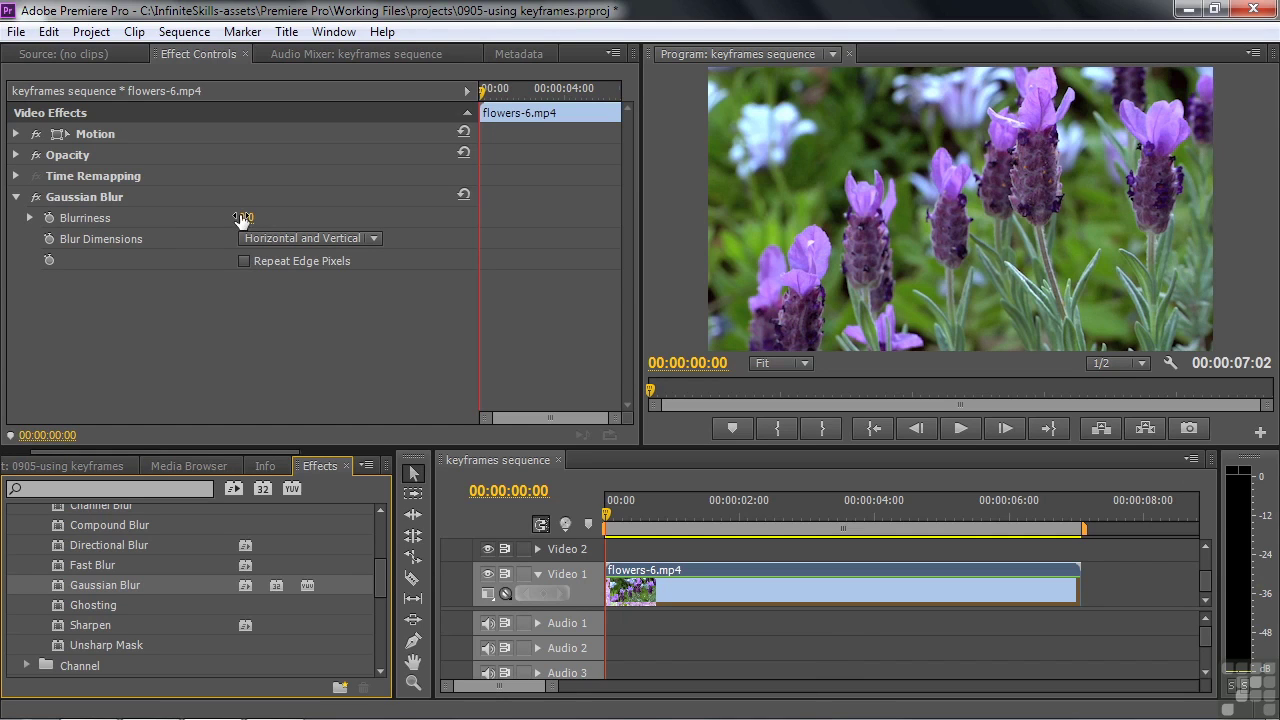
Set the Gaussian Blur's Blurriness to 134.0 and turn on Repeat Edge Pixels
drag(241, 220, 375, 220)
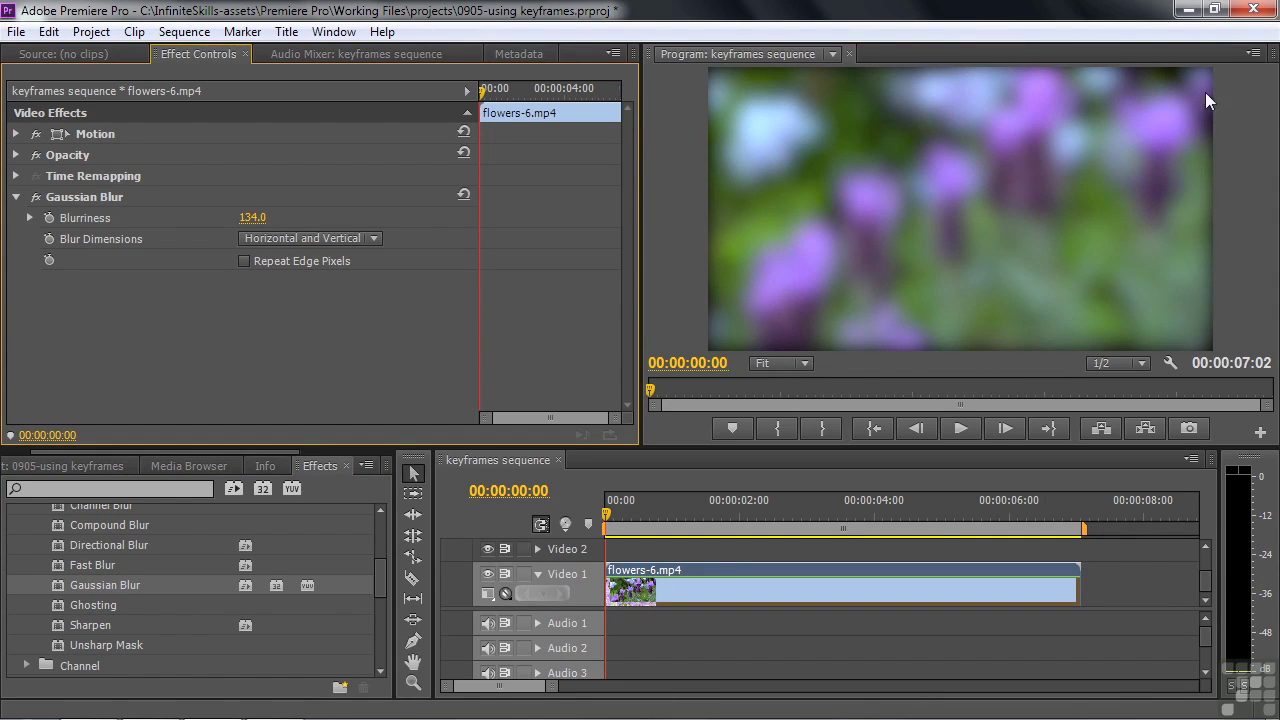
click(244, 261)
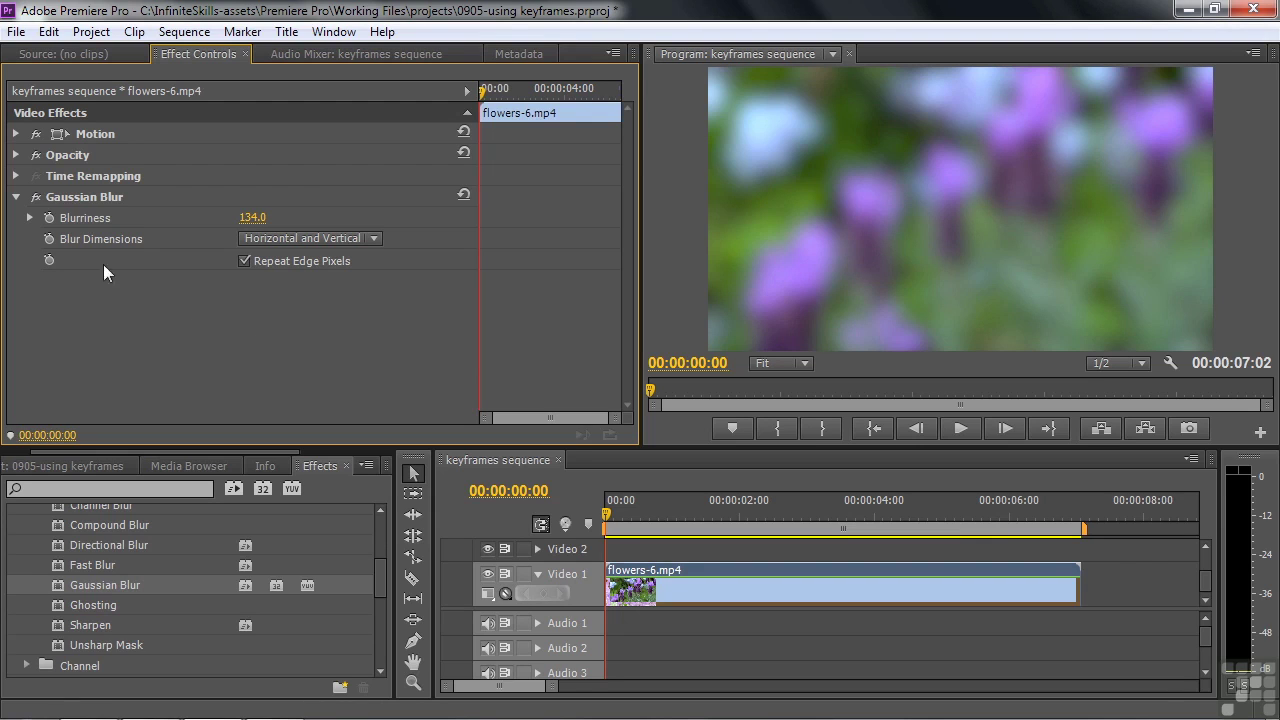
Animate Blurriness with a keyframe at the clip's start and a second keyframe of 0.0 at 00:00:01:25
click(49, 218)
drag(483, 90, 520, 124)
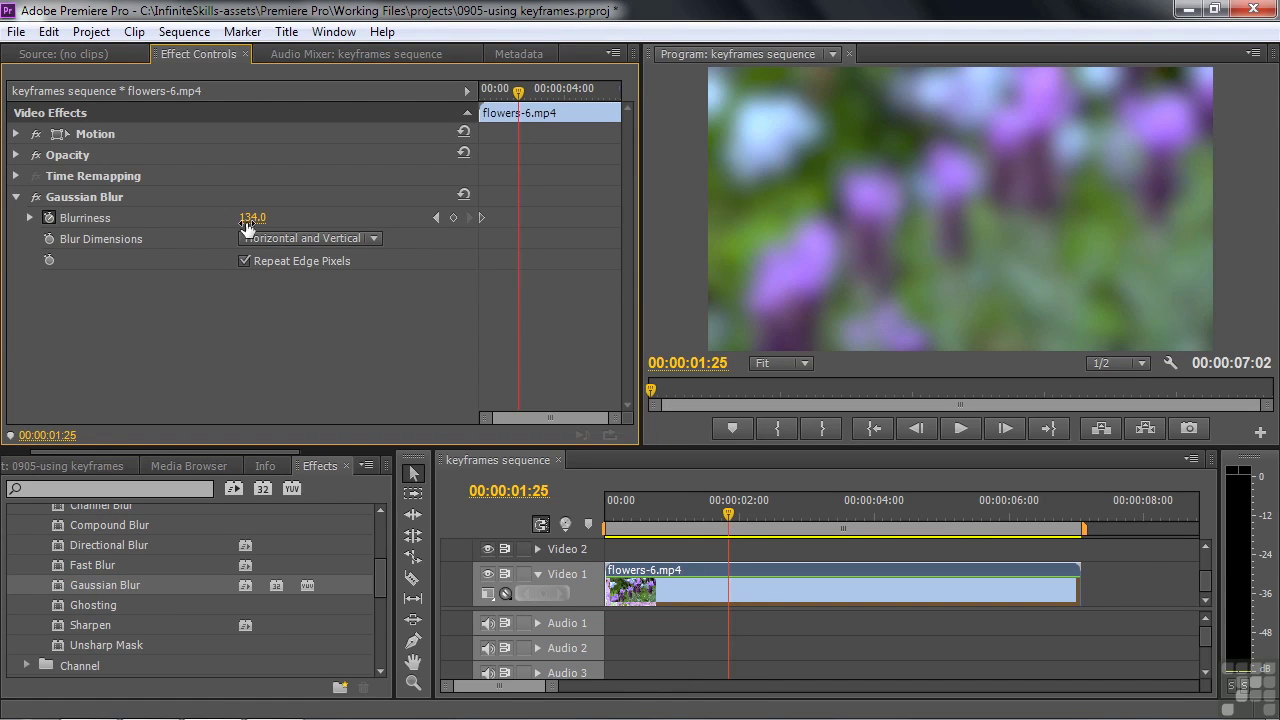
drag(255, 222, 130, 222)
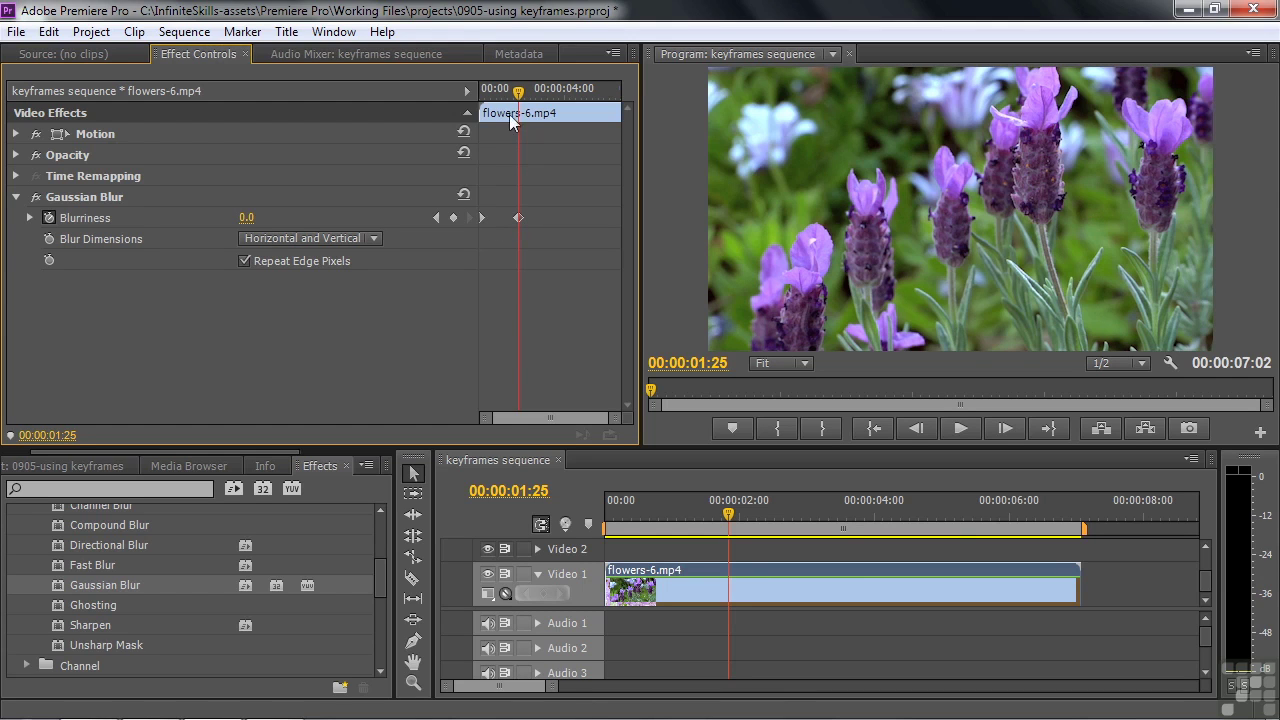
Play the sequence from the beginning to preview the blur animation, stopping after the second keyframe
drag(519, 92, 481, 96)
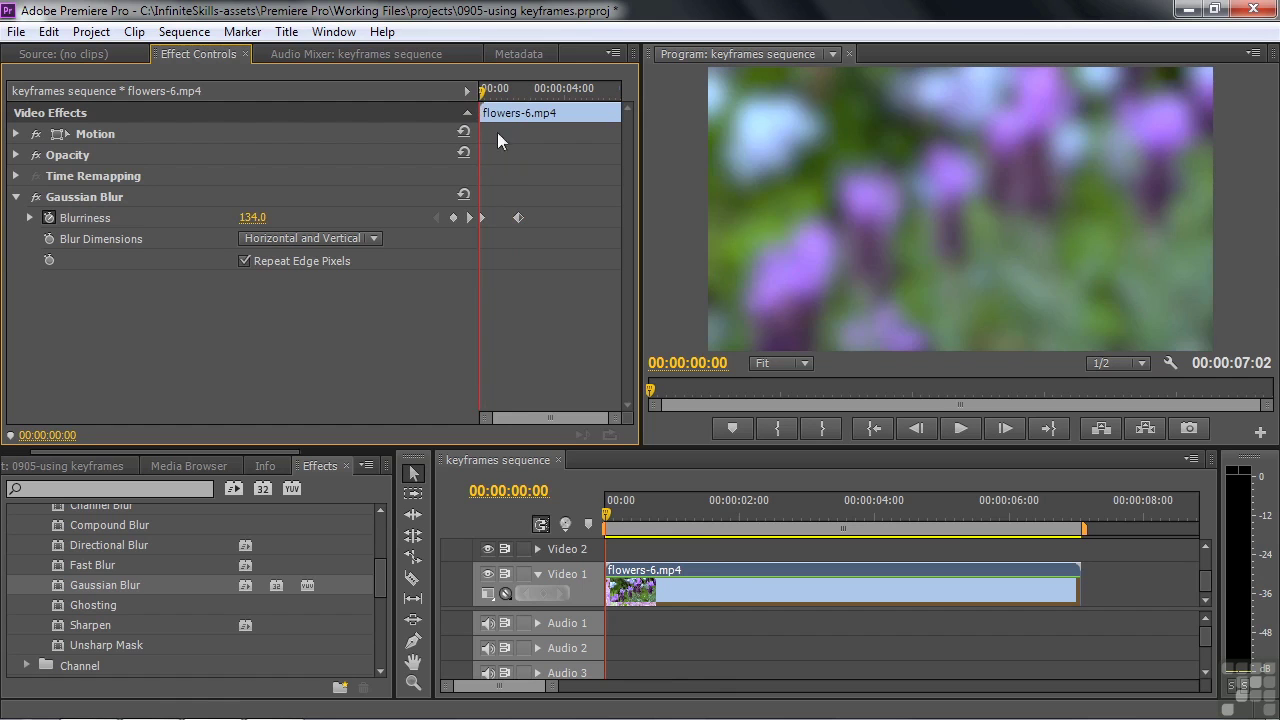
key(space)
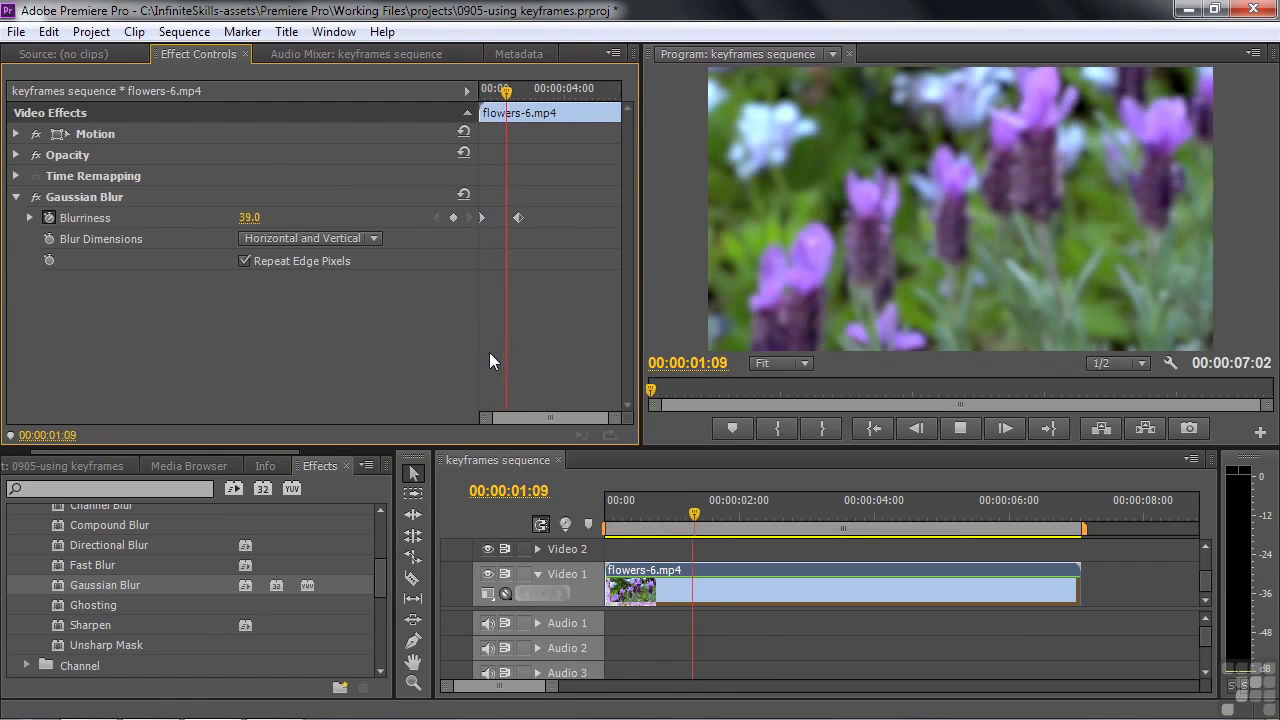
key(space)
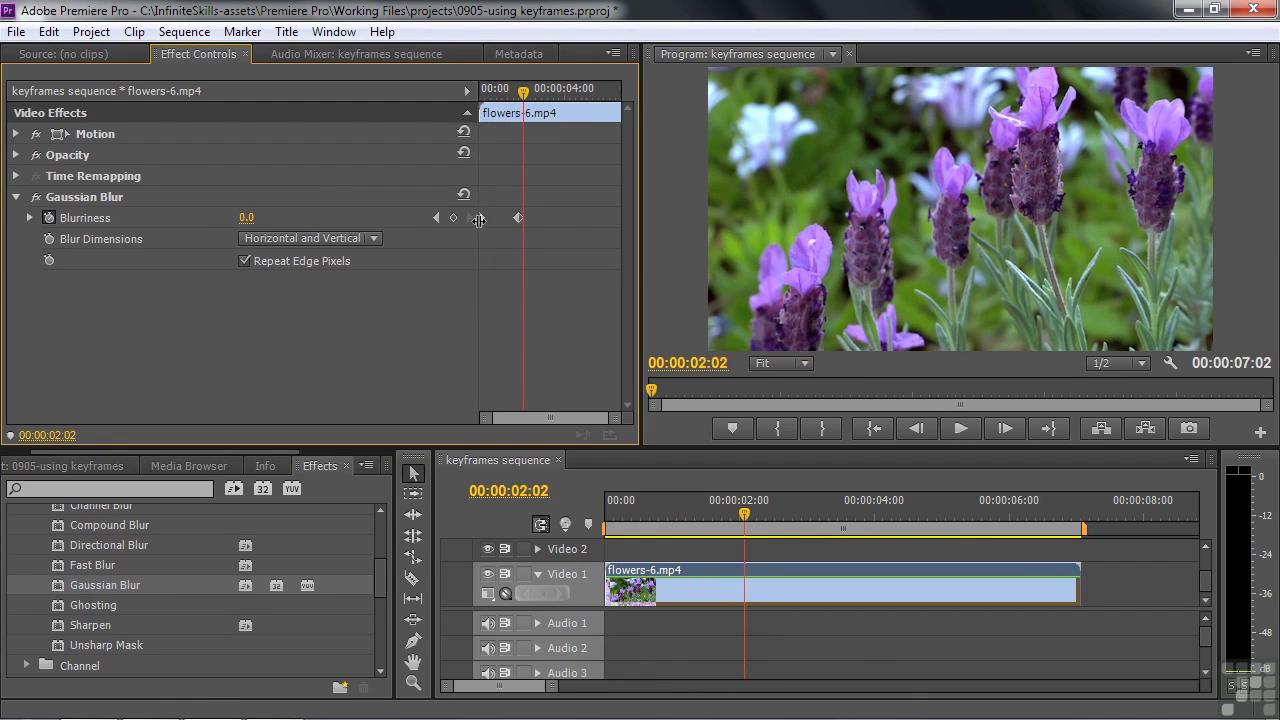
Slow the blur fade by moving the second Blurriness keyframe to about 5 seconds, and preview it from the start
click(561, 92)
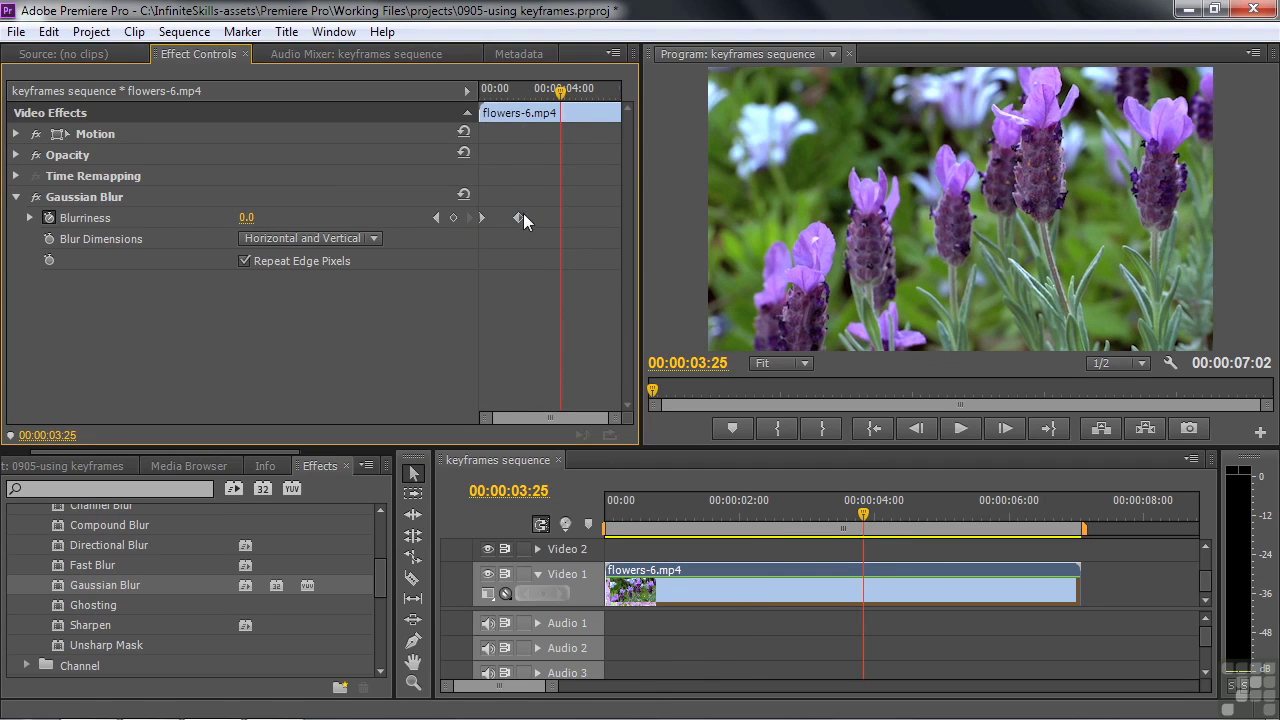
drag(517, 217, 583, 214)
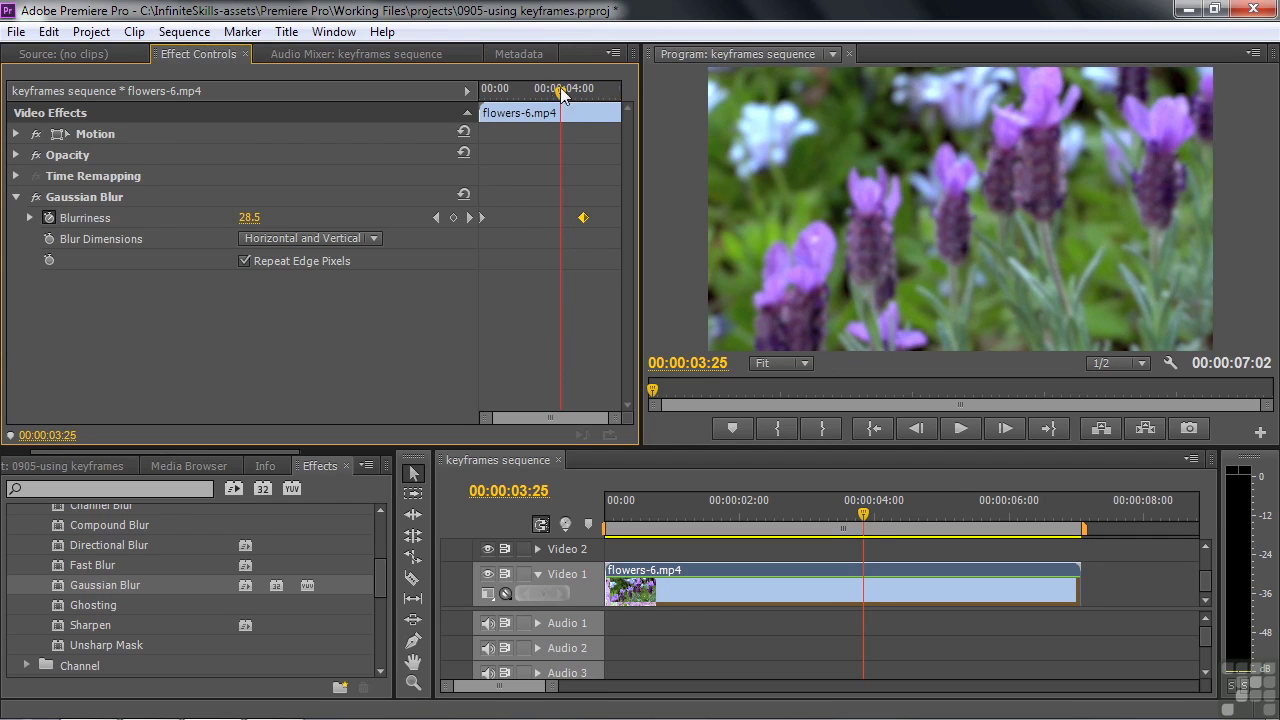
drag(561, 93, 457, 109)
key(space)
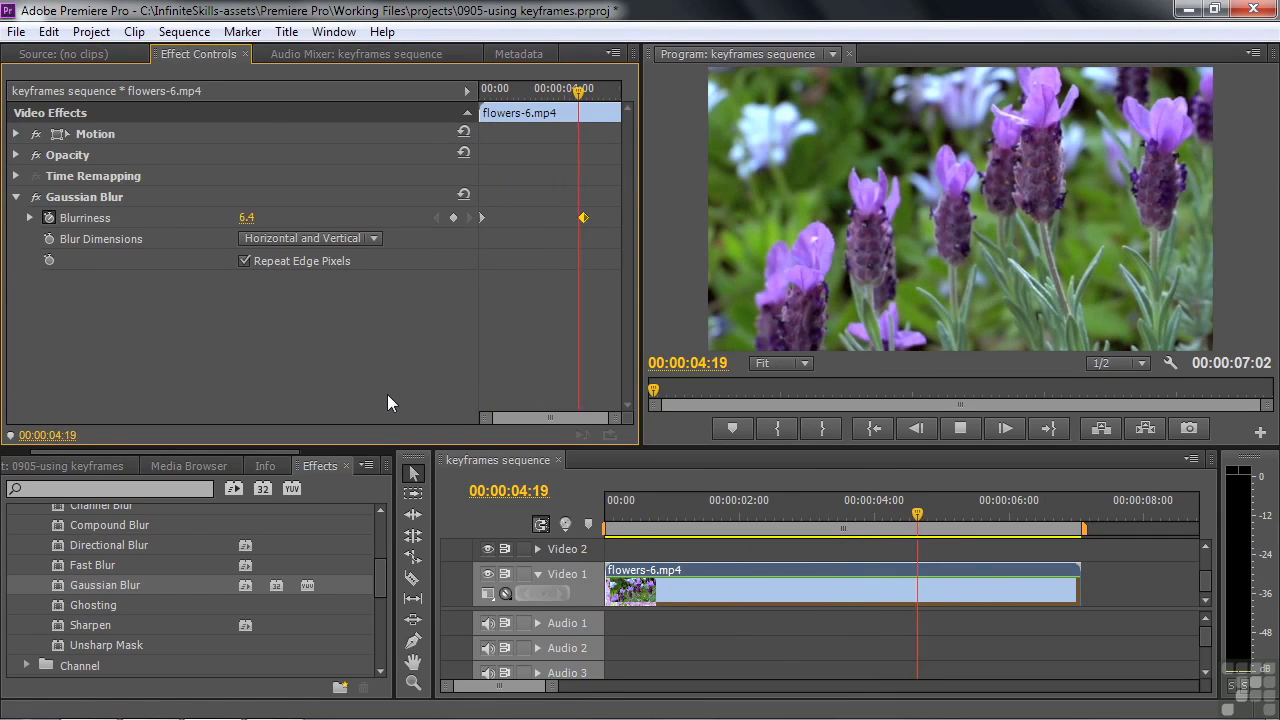
key(space)
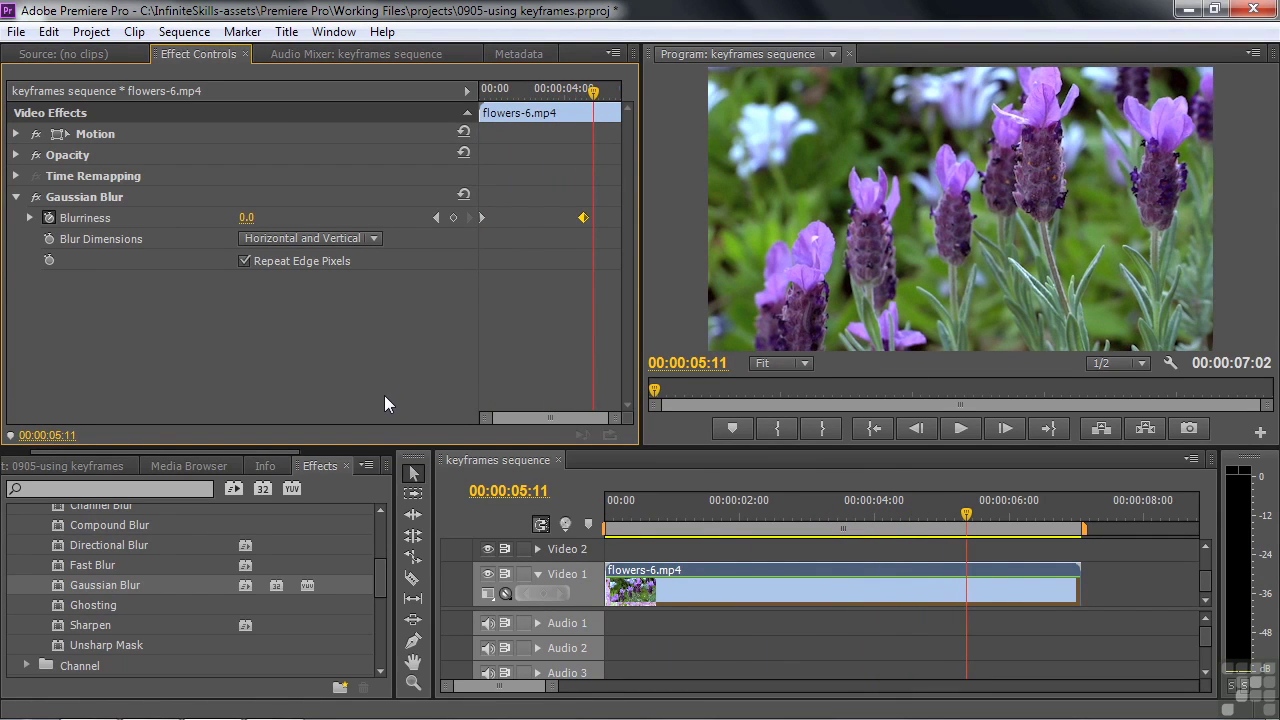
Speed up the blur fade by moving the second Blurriness keyframe to just under 1 second, and return the playhead to the start
drag(582, 217, 497, 224)
drag(601, 92, 466, 120)
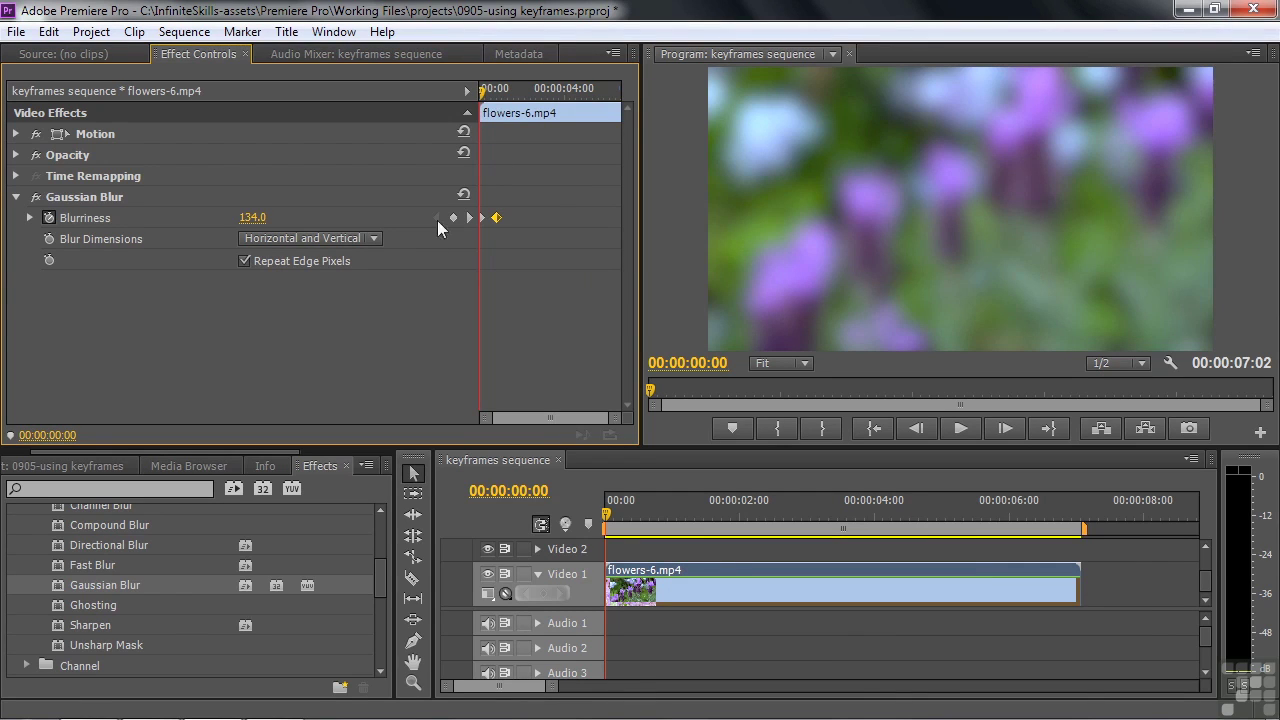
Preview the sped-up blur fade, and add a third Blurriness keyframe of 191.0 at 00:00:03:14
key(space)
key(space)
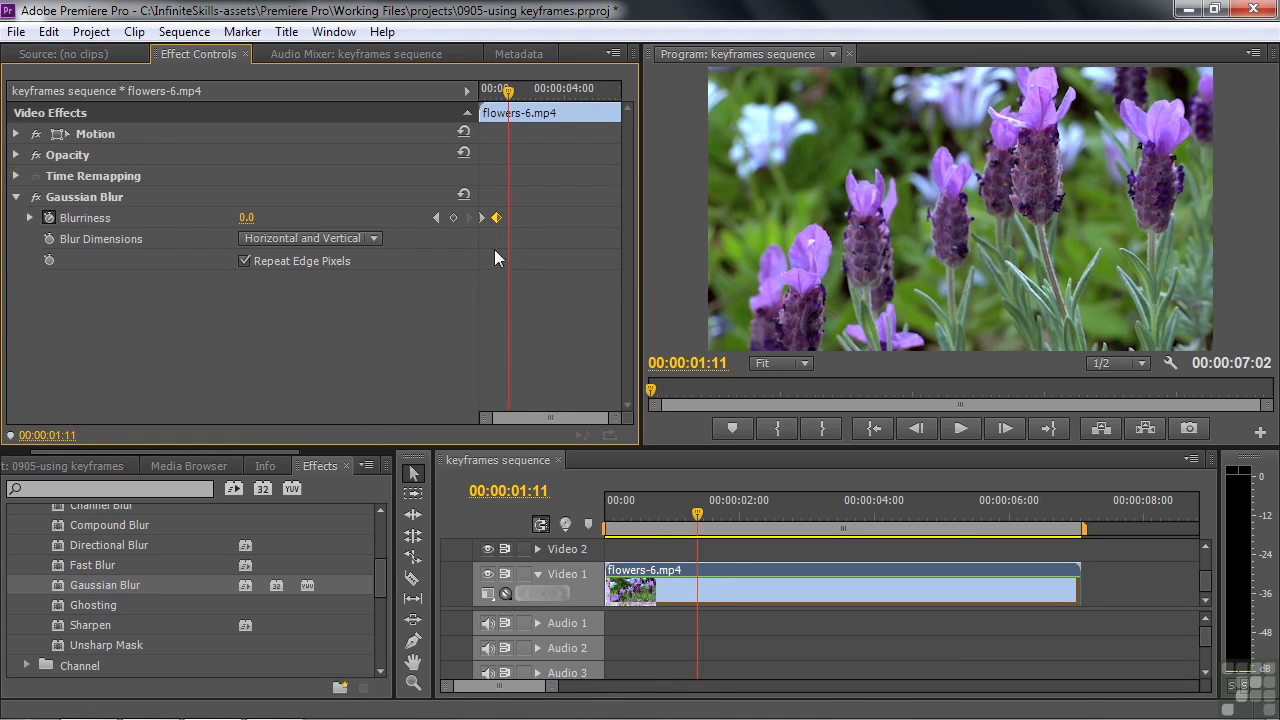
drag(509, 92, 556, 110)
drag(250, 220, 340, 220)
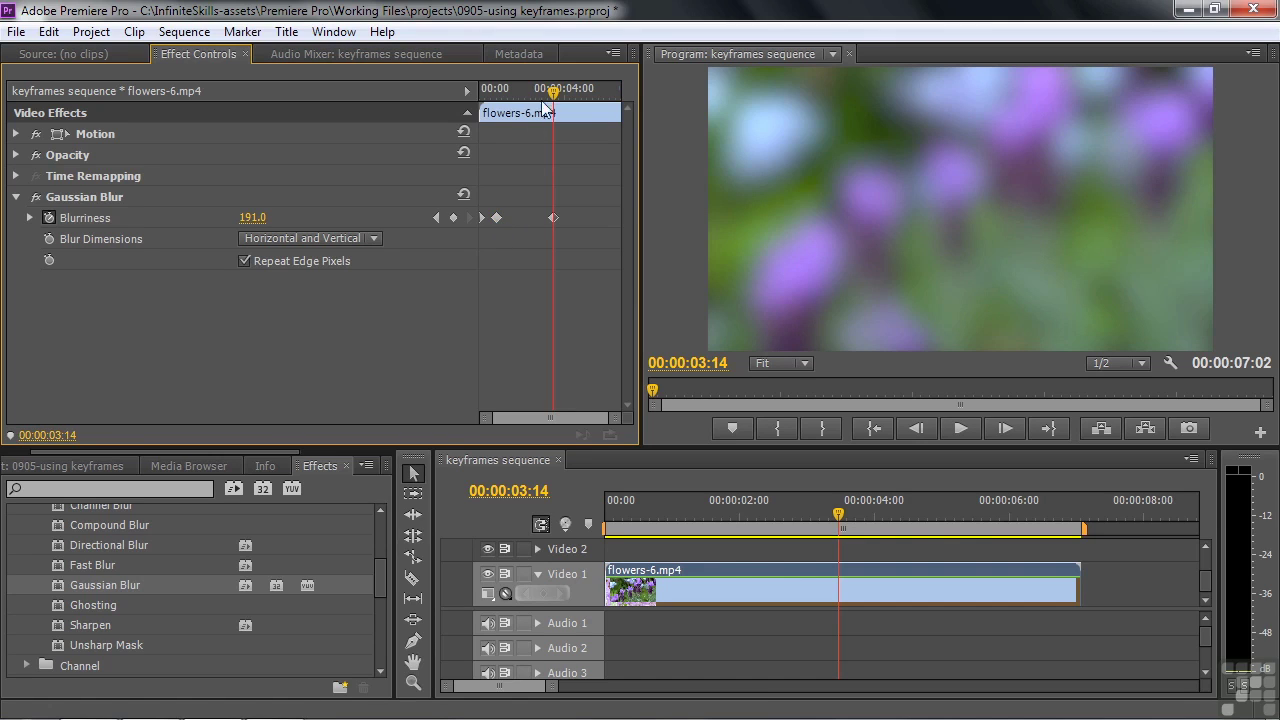
Play the sequence from the start until just past the third keyframe to preview the sharpening and re-blurring
drag(555, 93, 467, 111)
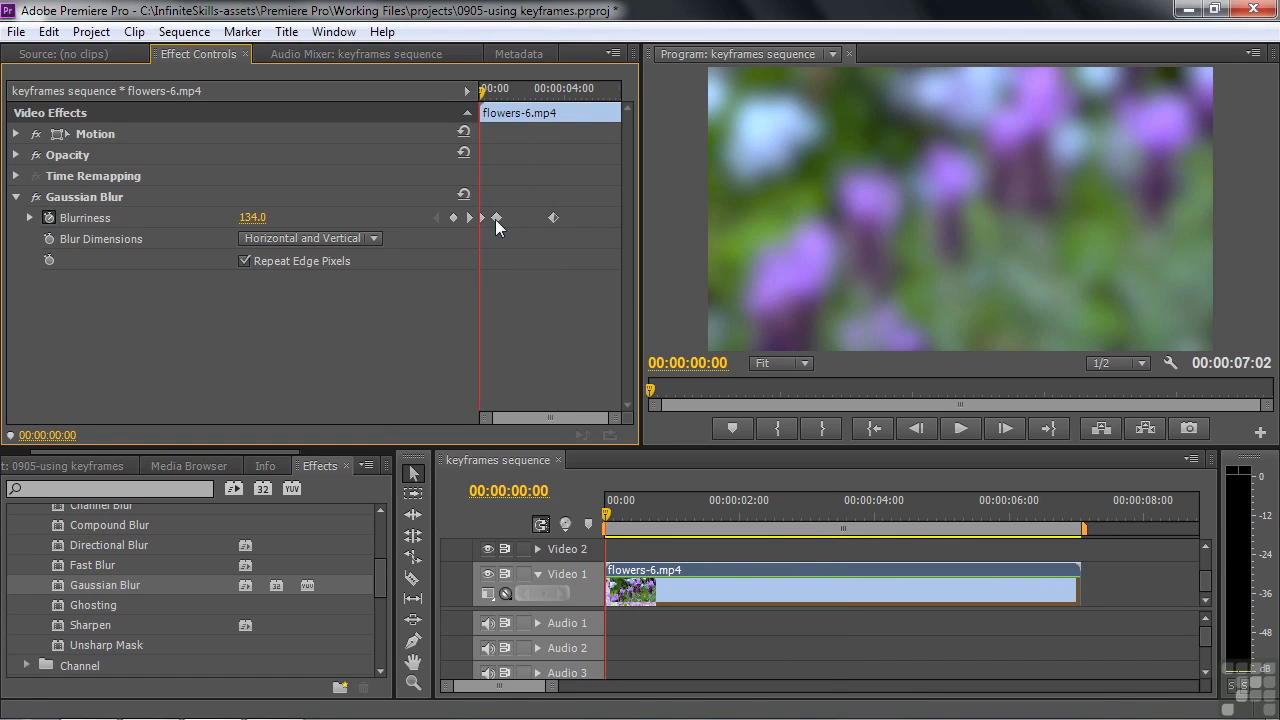
key(space)
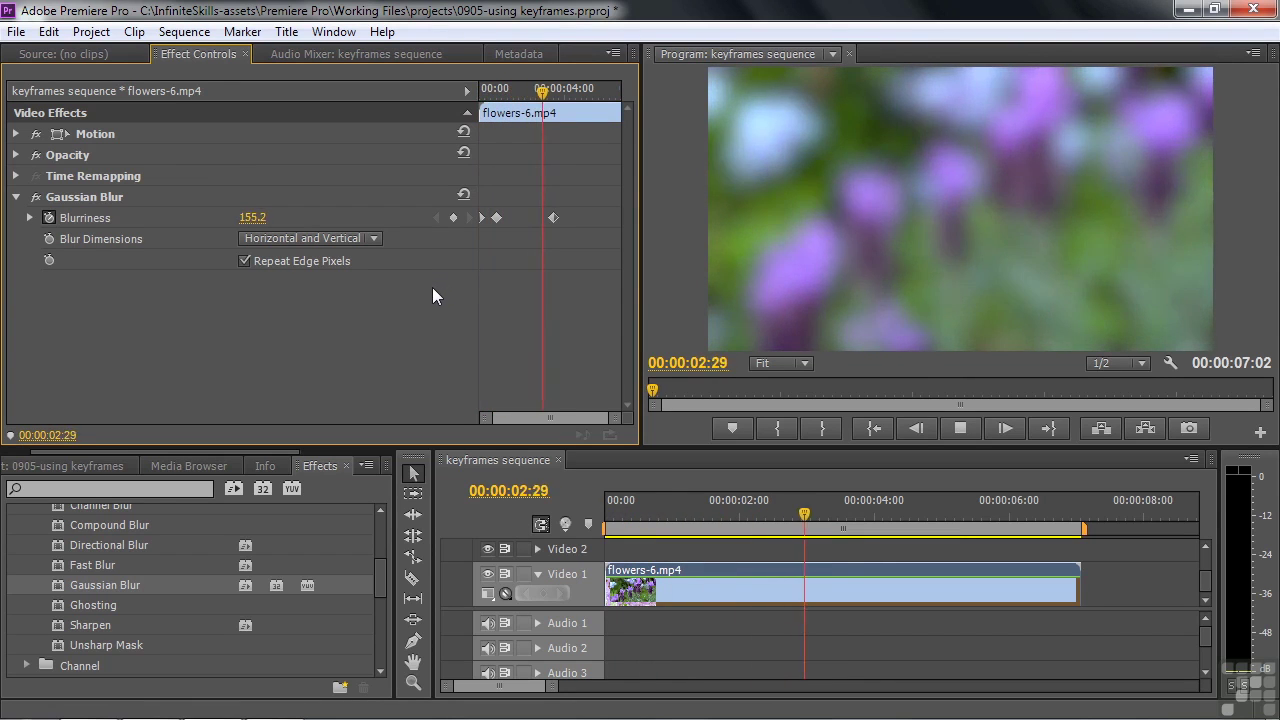
key(space)
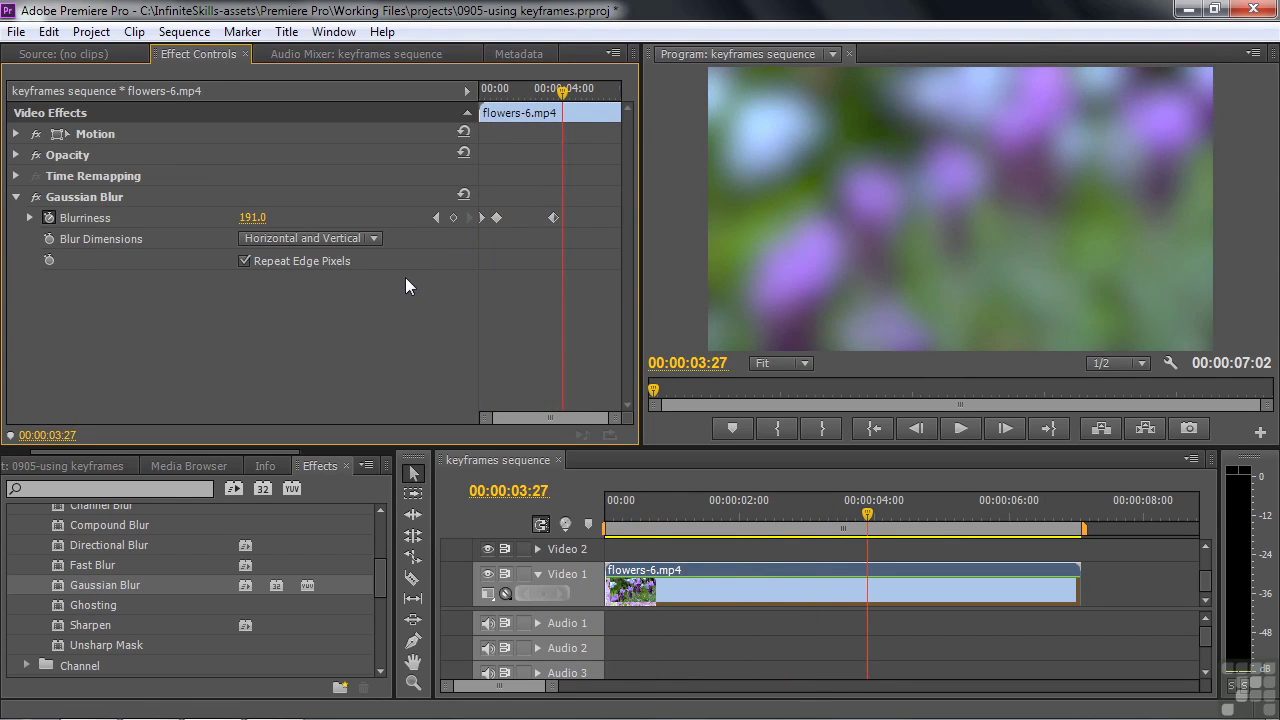
Move the third Blurriness keyframe to about 1.5 seconds, and preview the quicker re-blur from the start
drag(558, 218, 514, 216)
key(Home)
key(space)
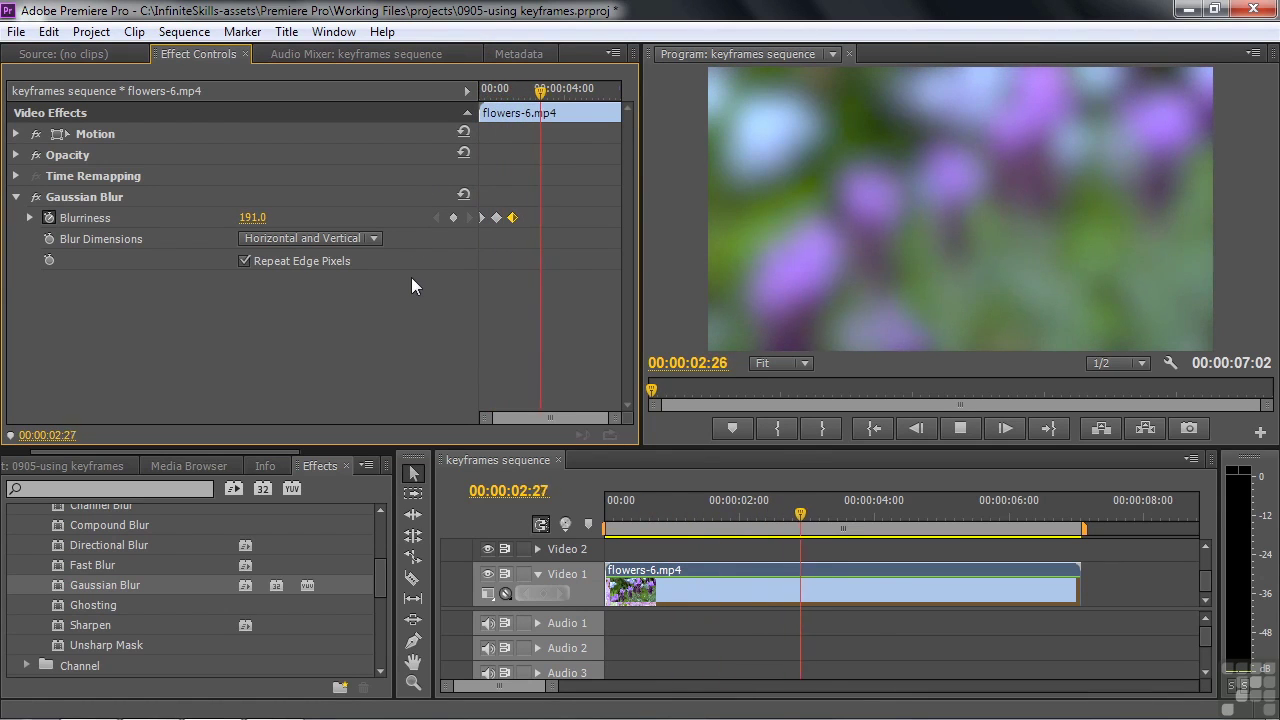
key(space)
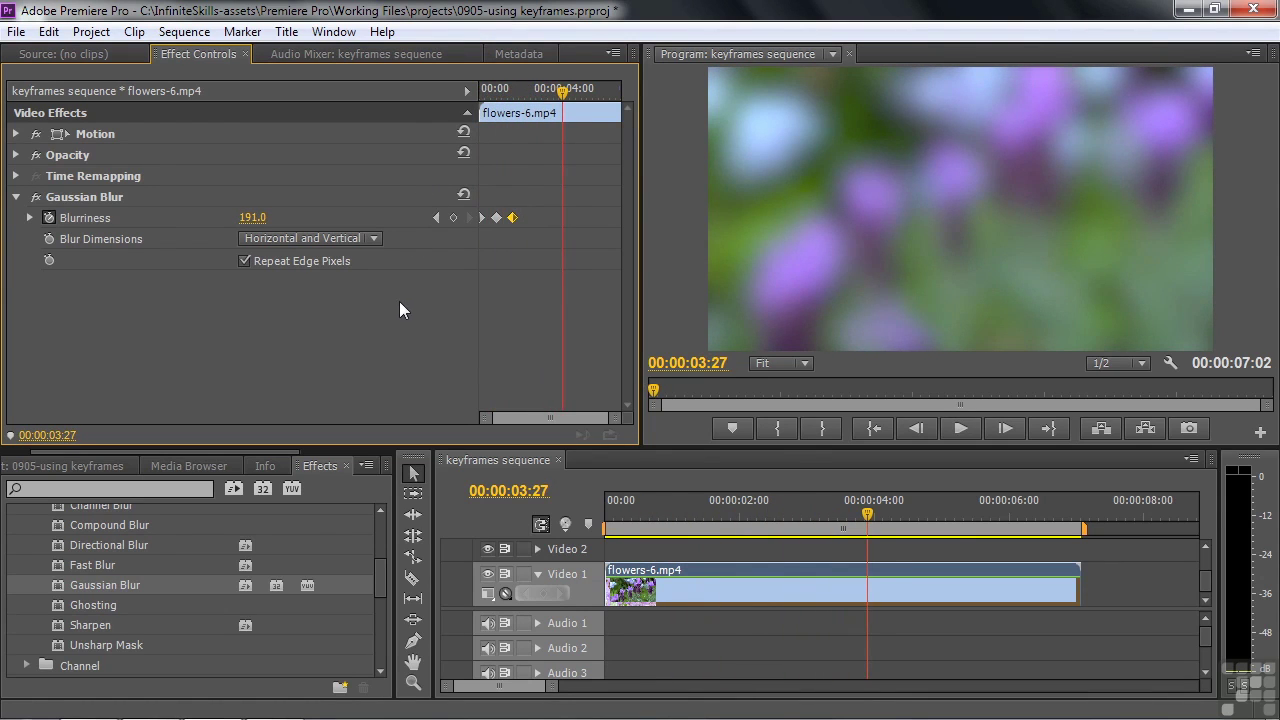
Move the third Blurriness keyframe to the clip's end and the second to about 3.5 seconds, and preview from the start
drag(515, 218, 621, 217)
drag(497, 218, 555, 216)
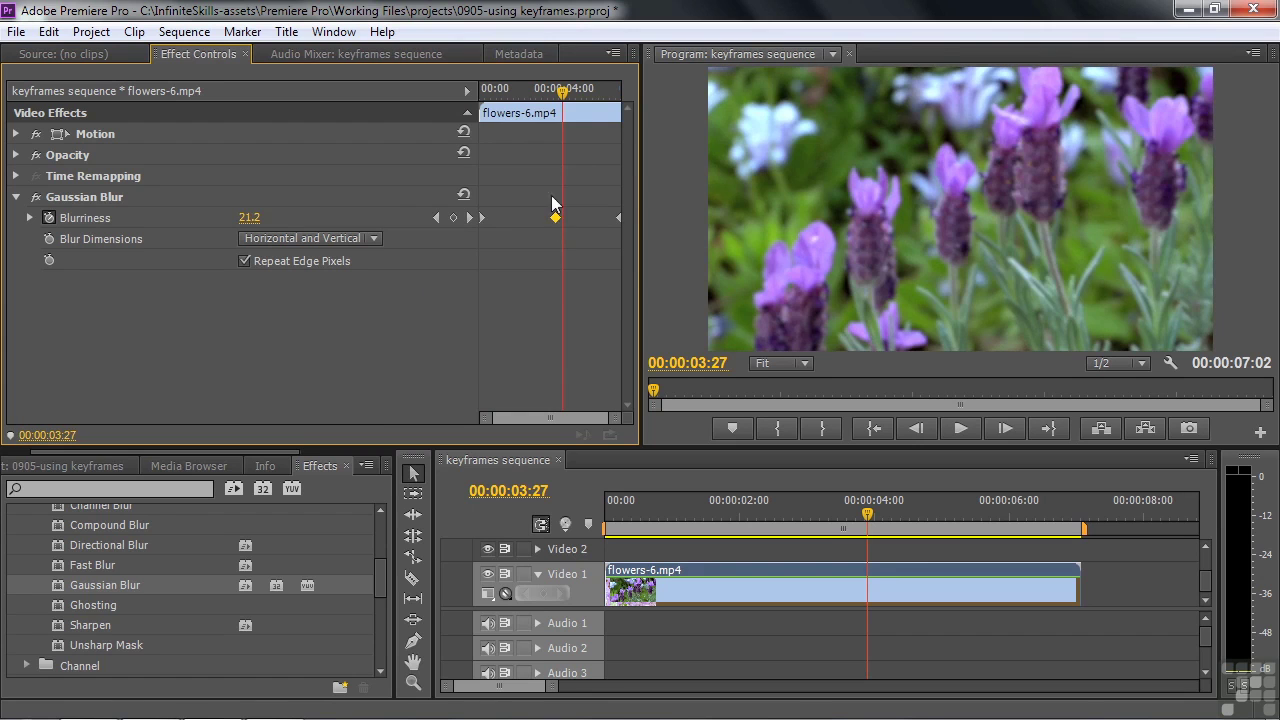
key(Home)
key(space)
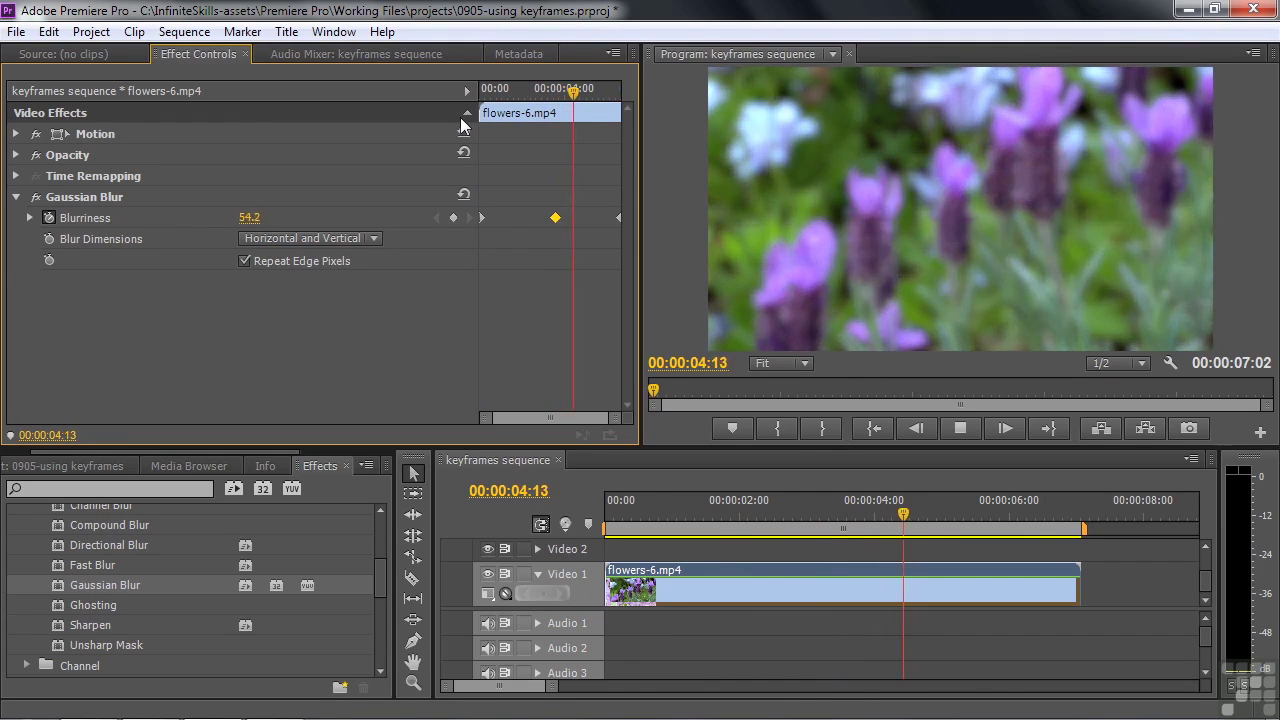
key(space)
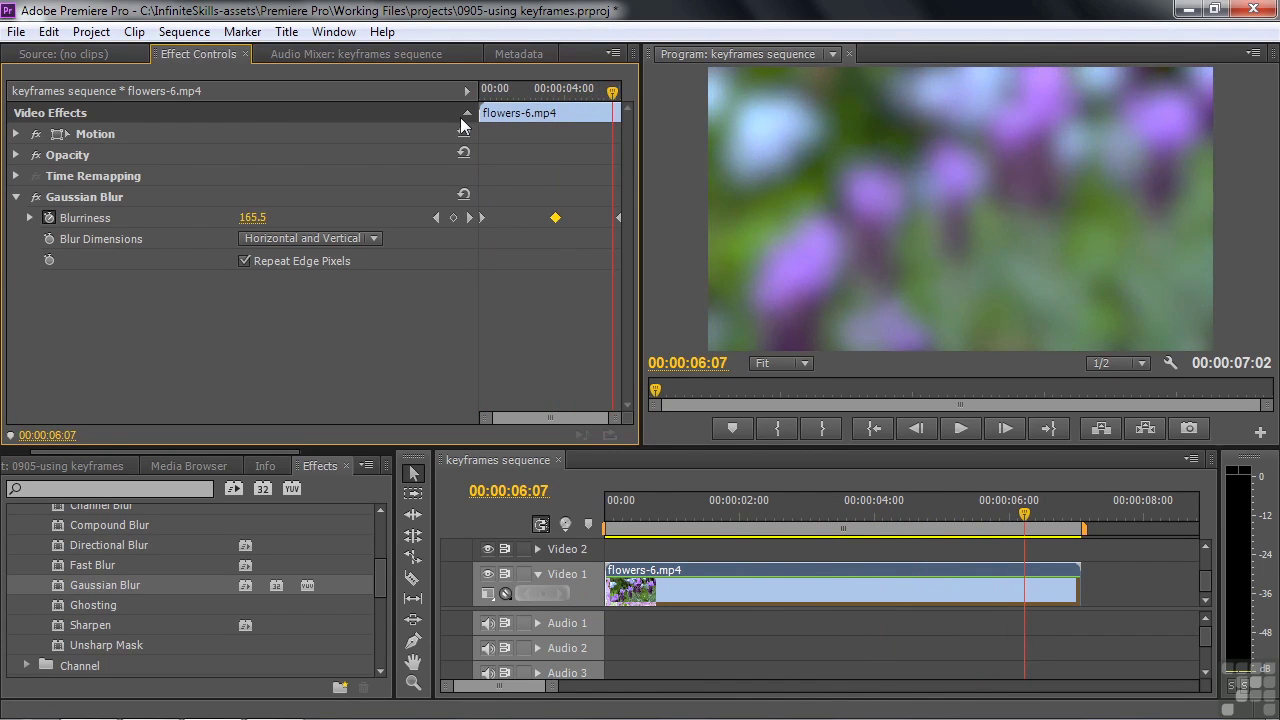
Move the middle Blurriness keyframe to about 0.6 seconds, and paste a copy of it at 00:00:06:01
drag(555, 218, 493, 222)
click(48, 31)
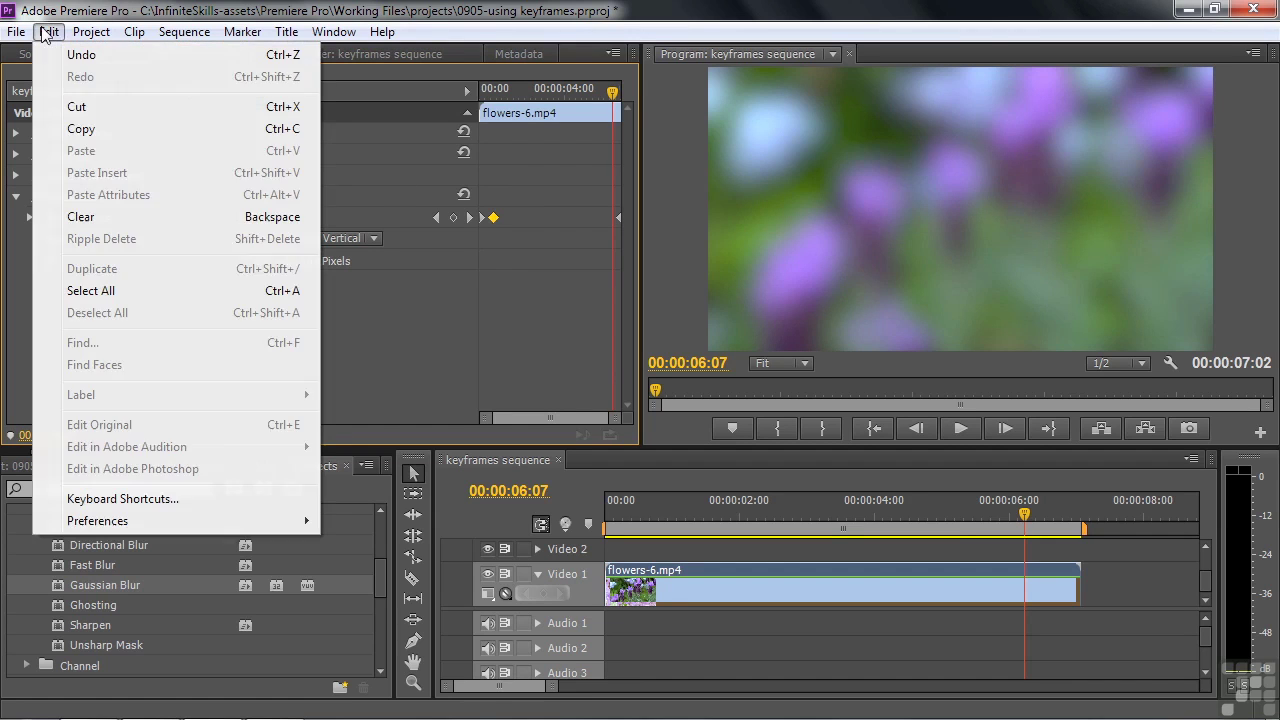
click(82, 129)
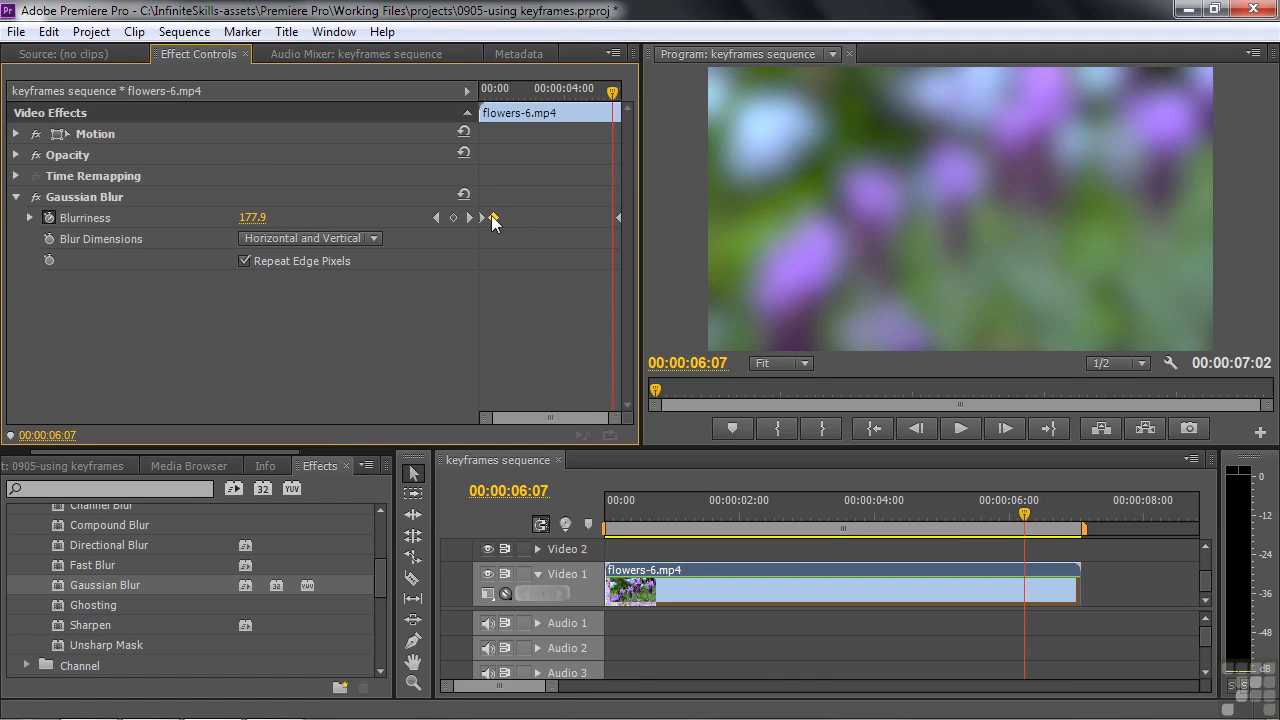
drag(613, 93, 607, 93)
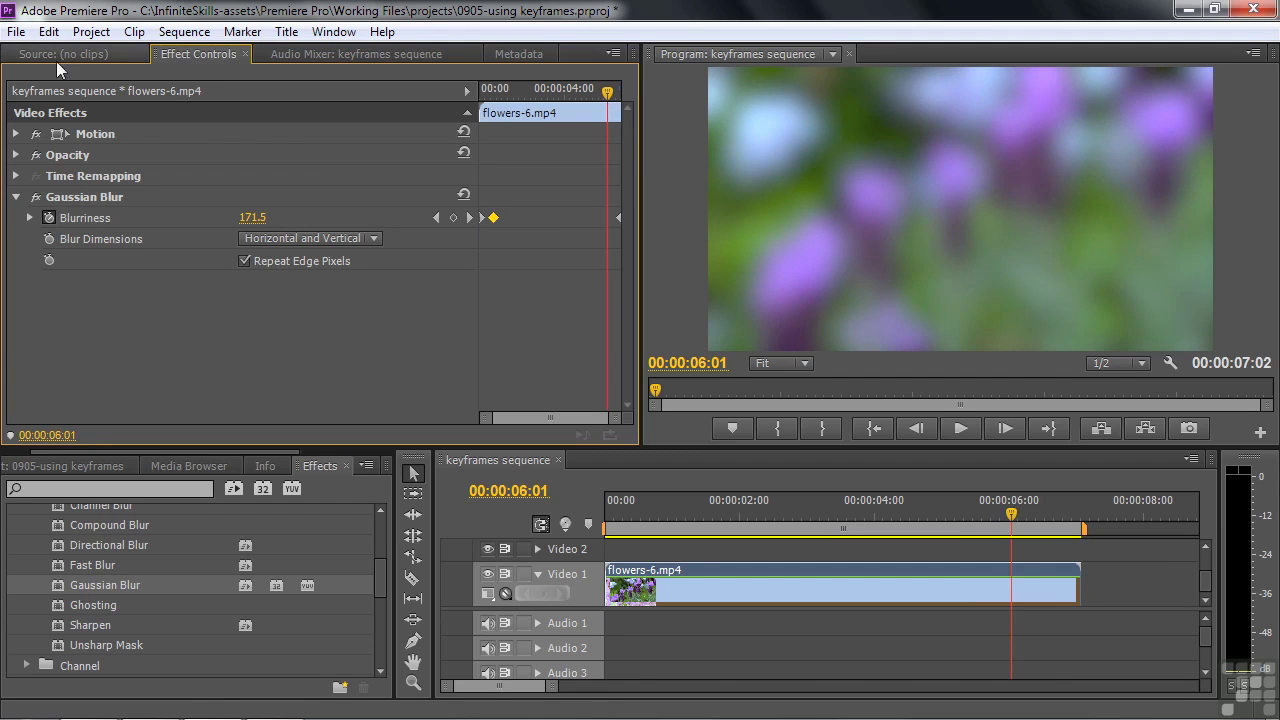
click(50, 31)
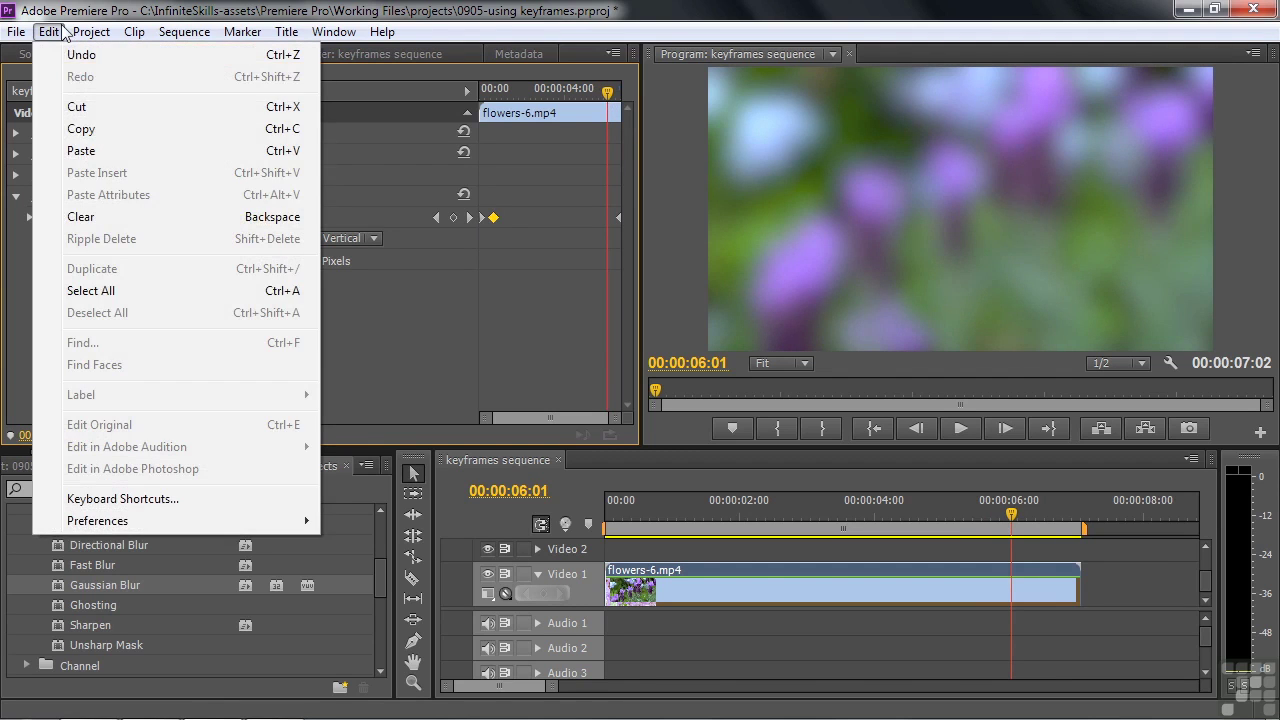
click(84, 151)
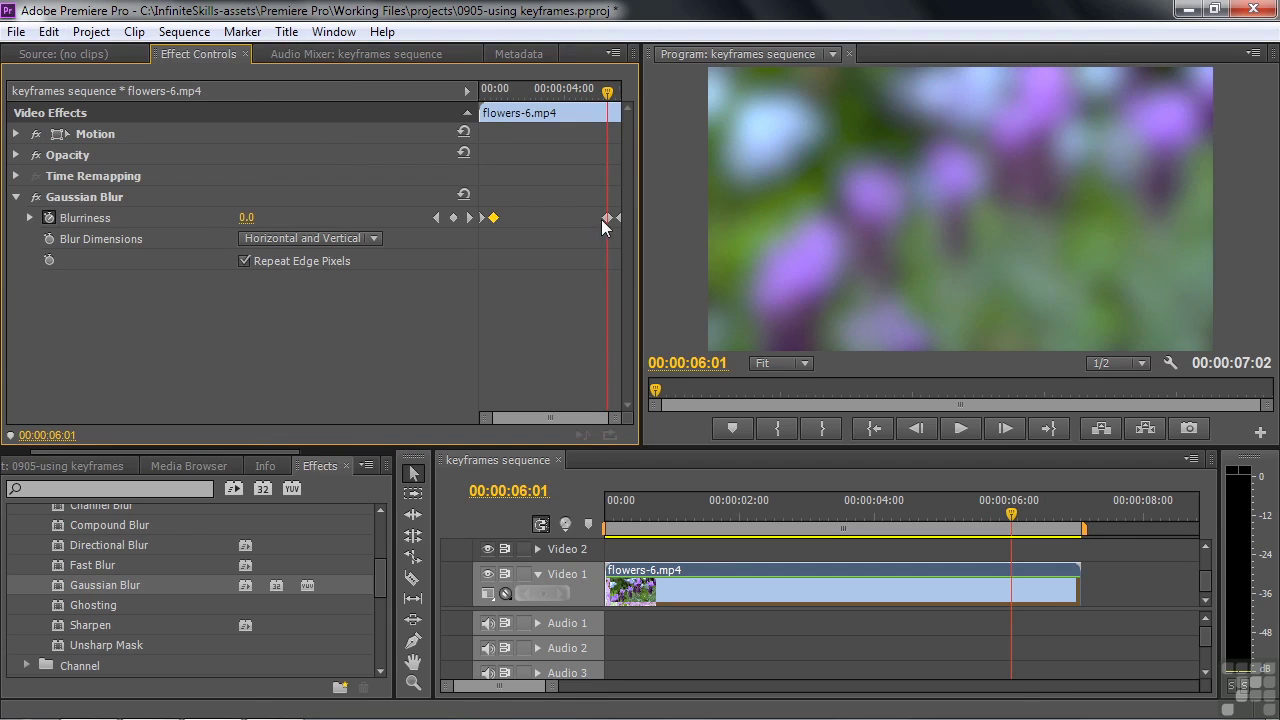
Play the whole sequence from the start, and check the picture between the two sharp keyframes around 00:00:03:07
drag(602, 133, 471, 147)
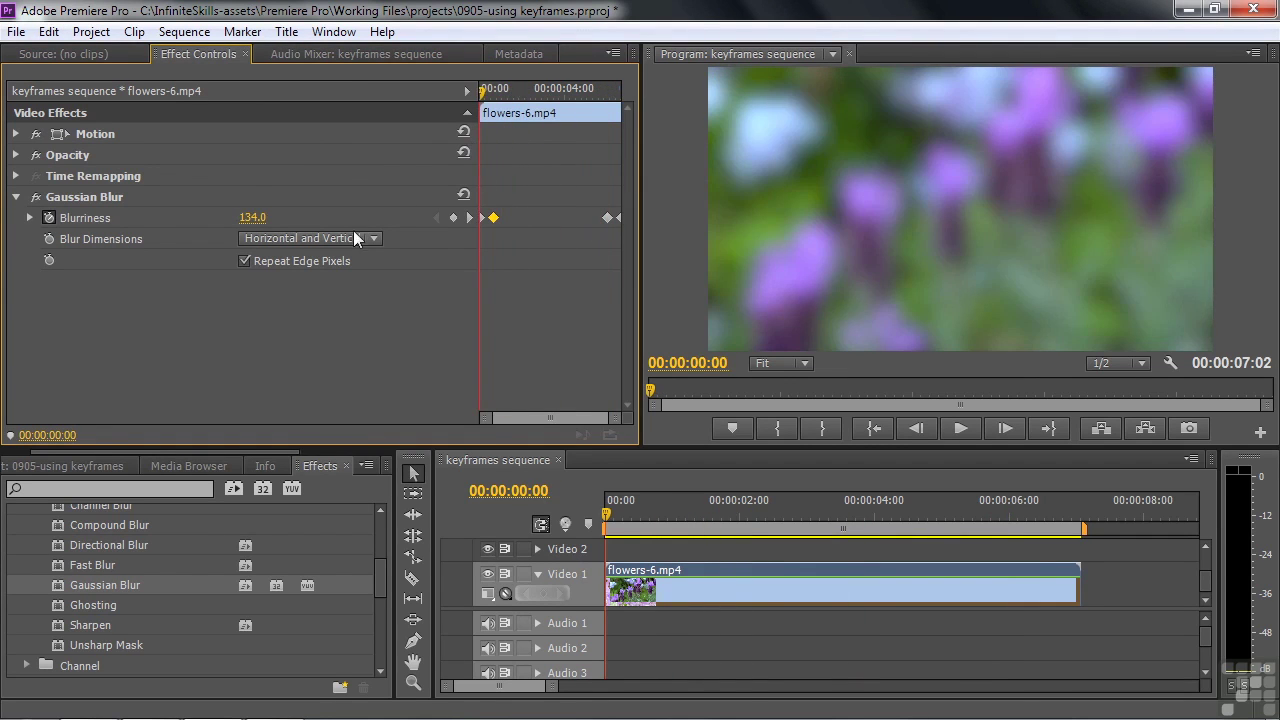
key(space)
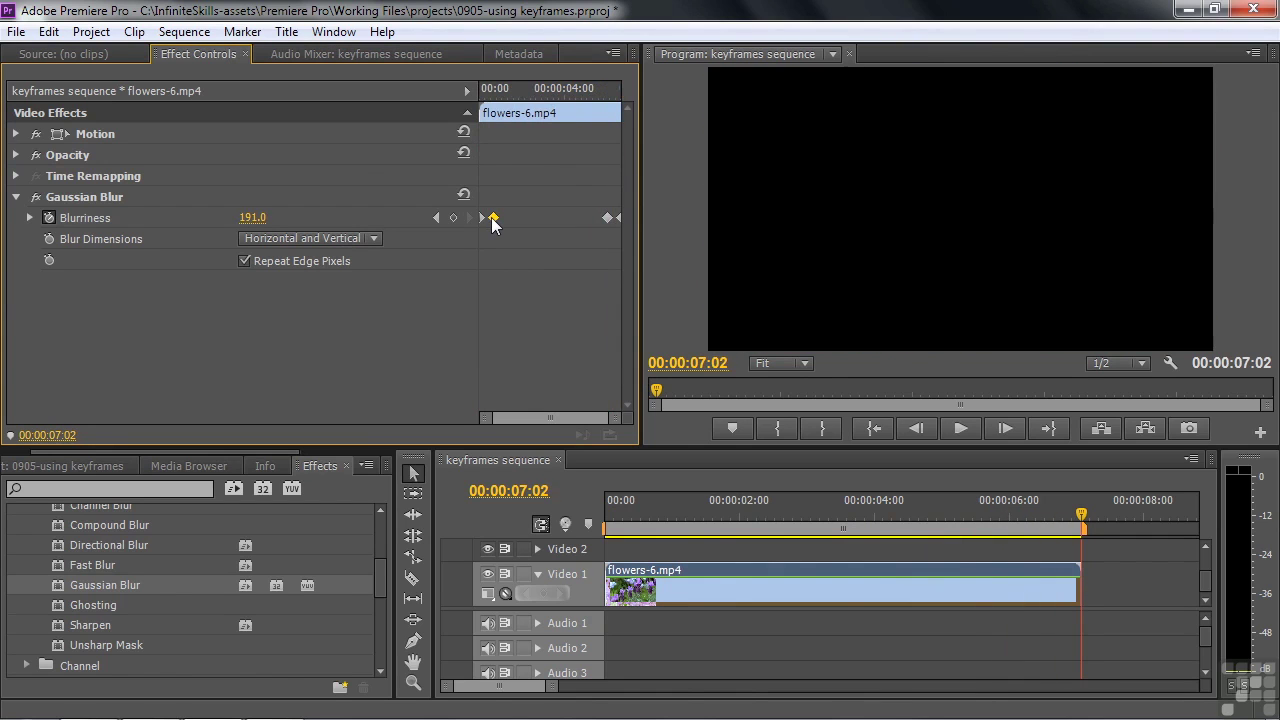
click(560, 89)
drag(560, 89, 548, 97)
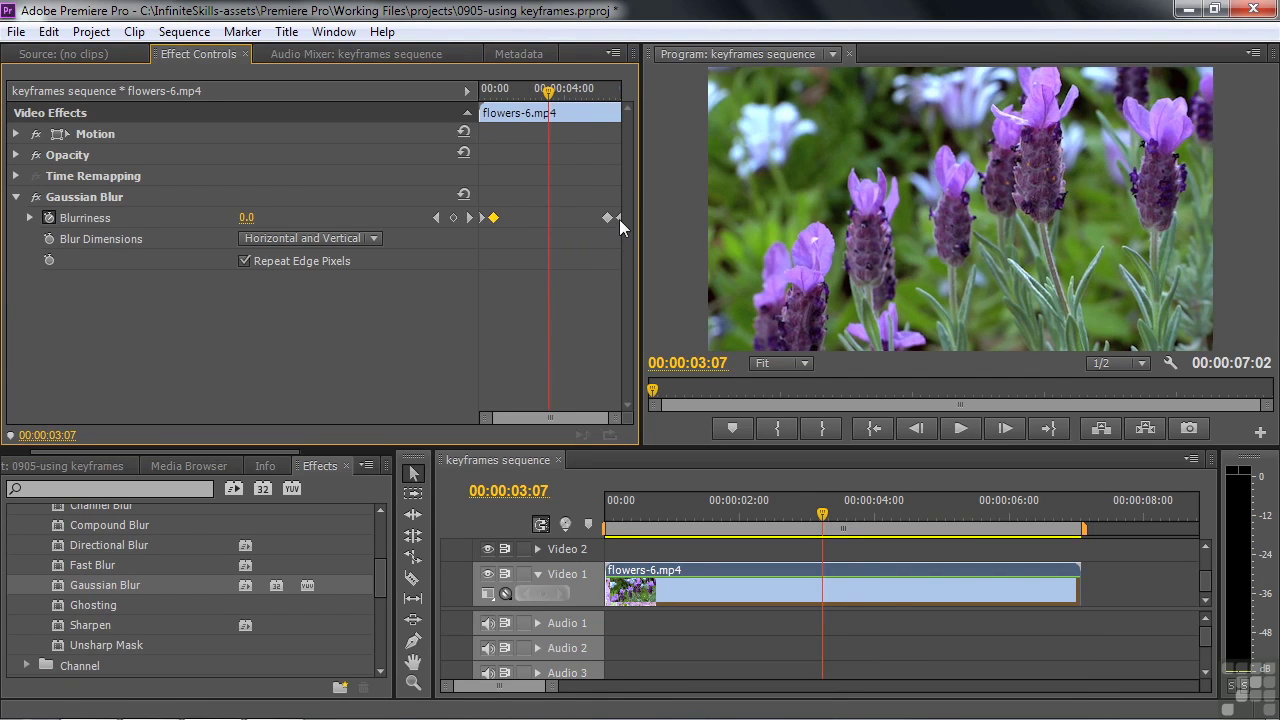
Delete the last two Blurriness keyframes near the clip's end, and move the playhead to 00:00:00:21
click(619, 217)
drag(559, 104, 547, 128)
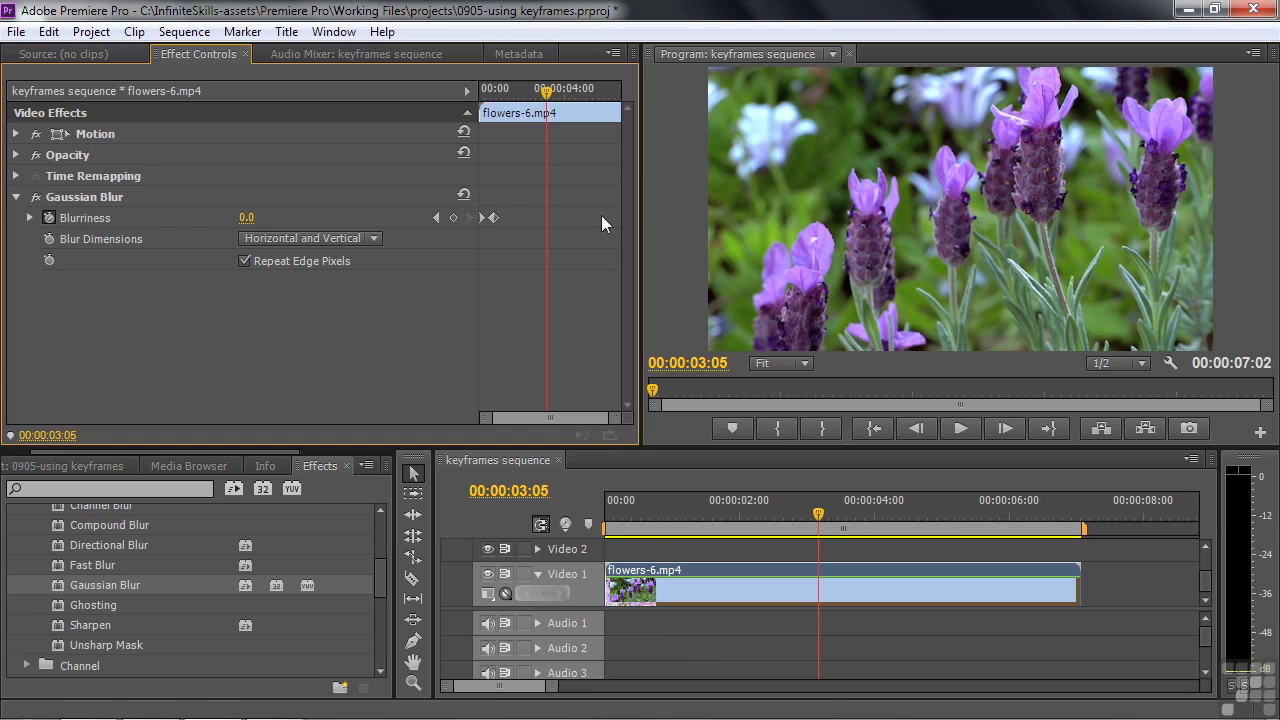
drag(552, 90, 496, 113)
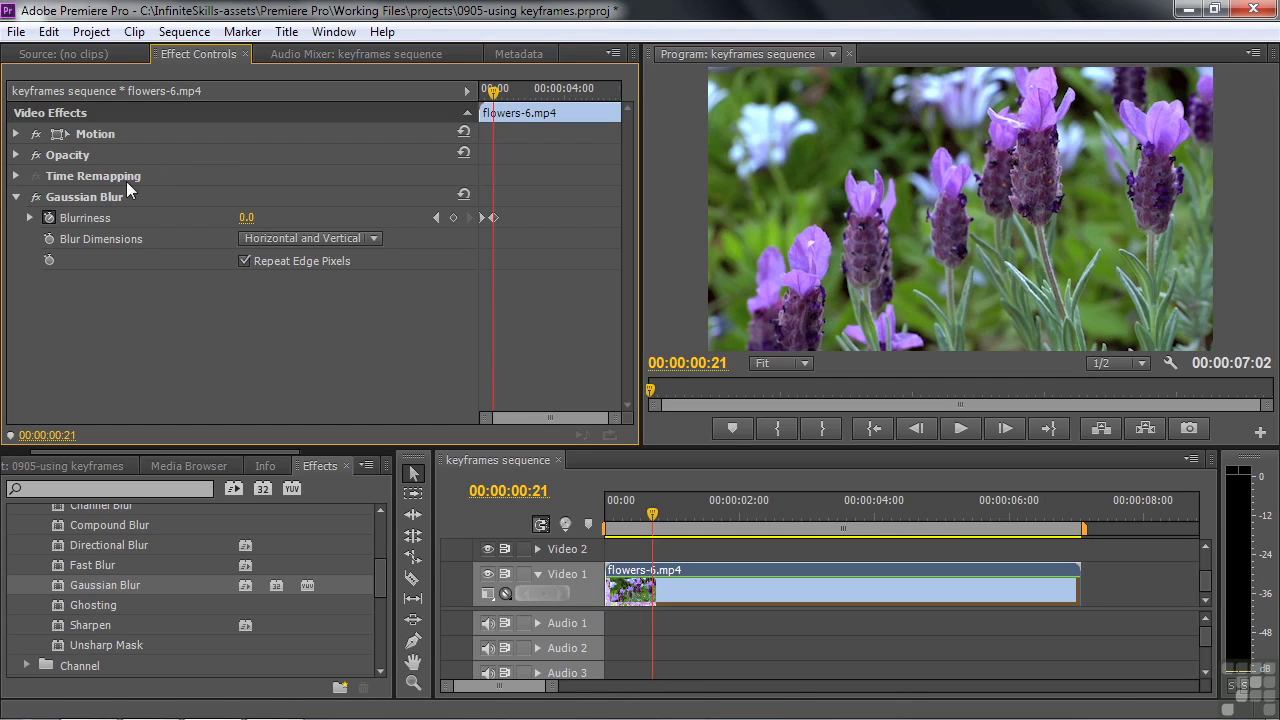
Remove Gaussian Blur from flowers-6.mp4, search the effects for "change", and apply Change to Color to the clip
click(91, 196)
key(Delete)
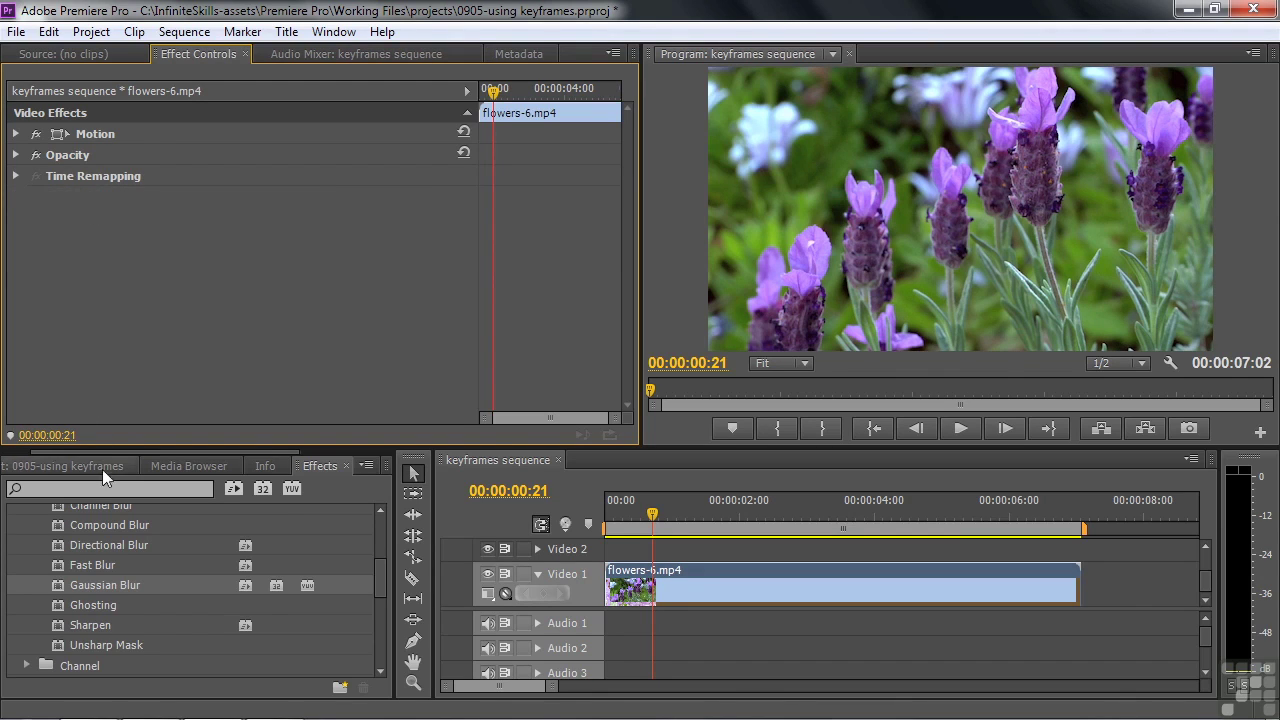
click(77, 489)
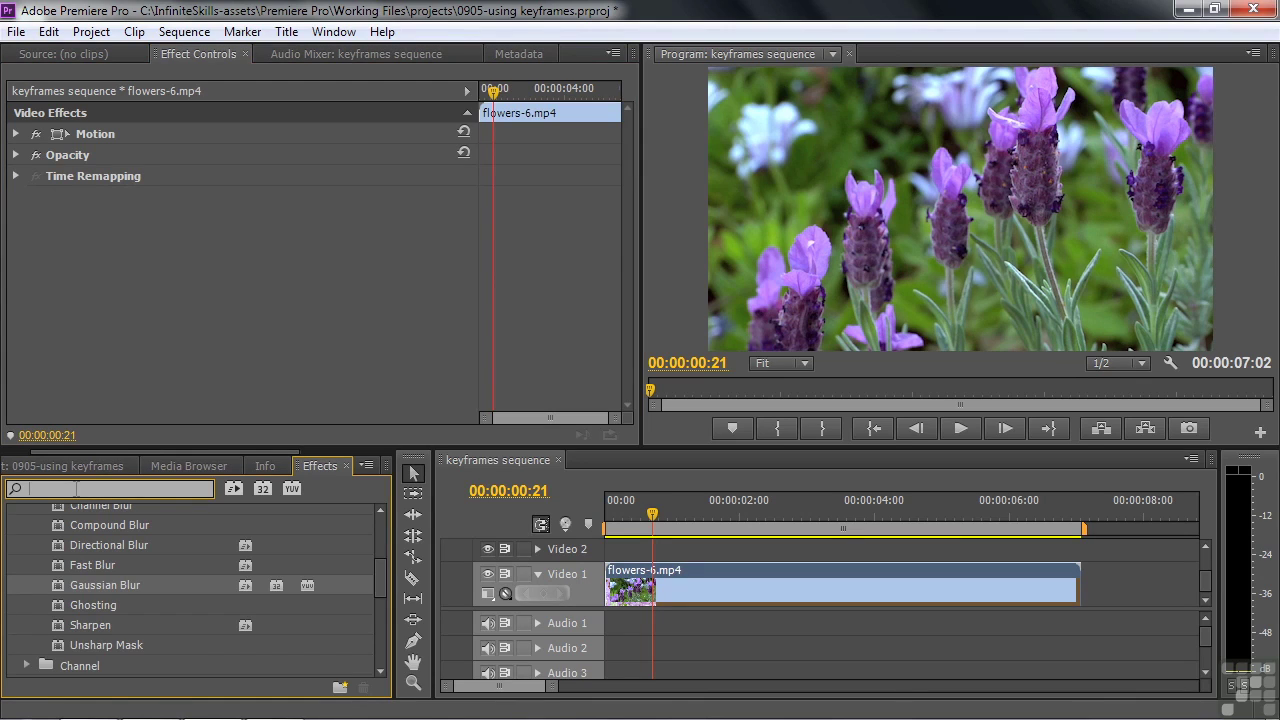
text(change)
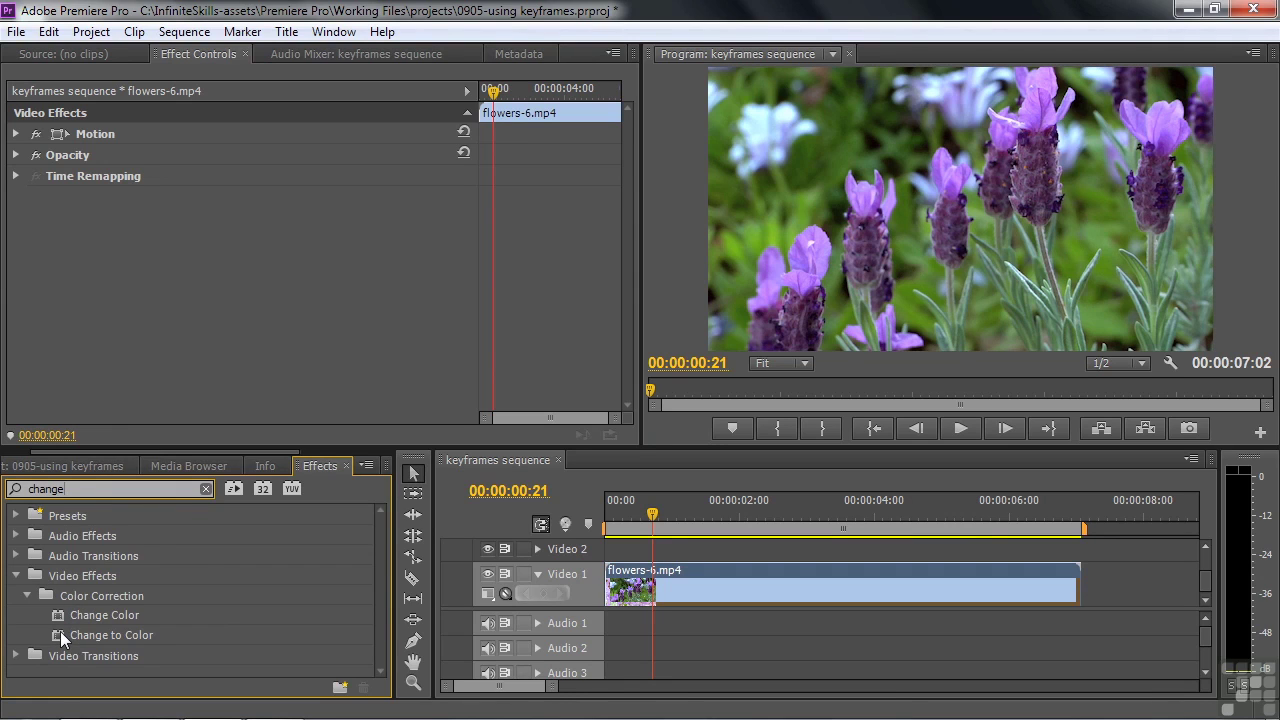
drag(60, 631, 687, 572)
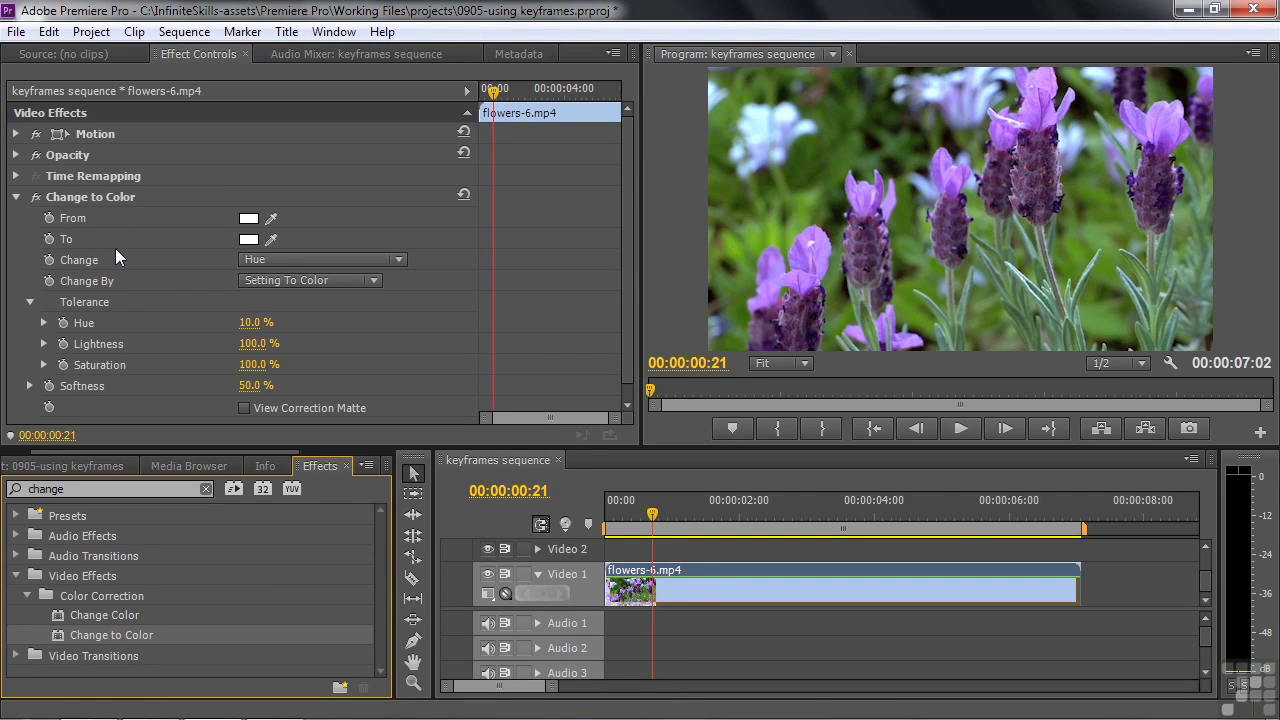
Sample the From color from a purple petal in the picture, and set the To color to red F80C33
click(270, 219)
click(803, 257)
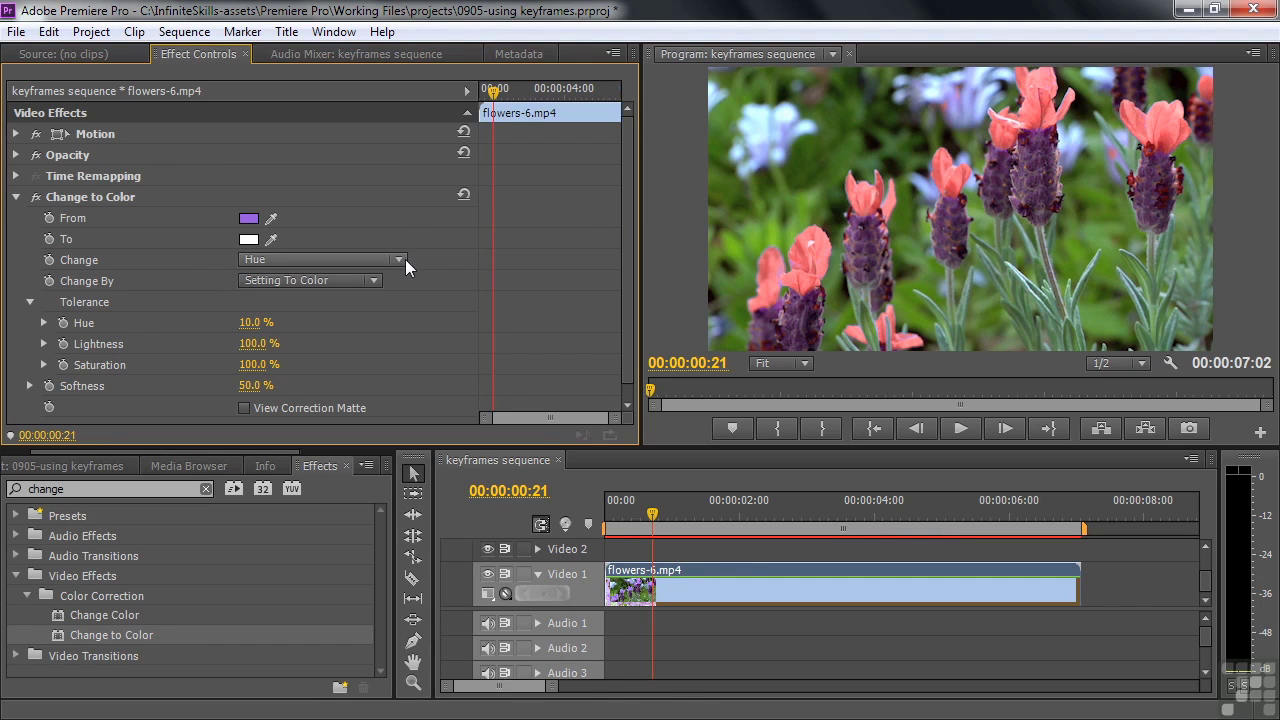
click(248, 240)
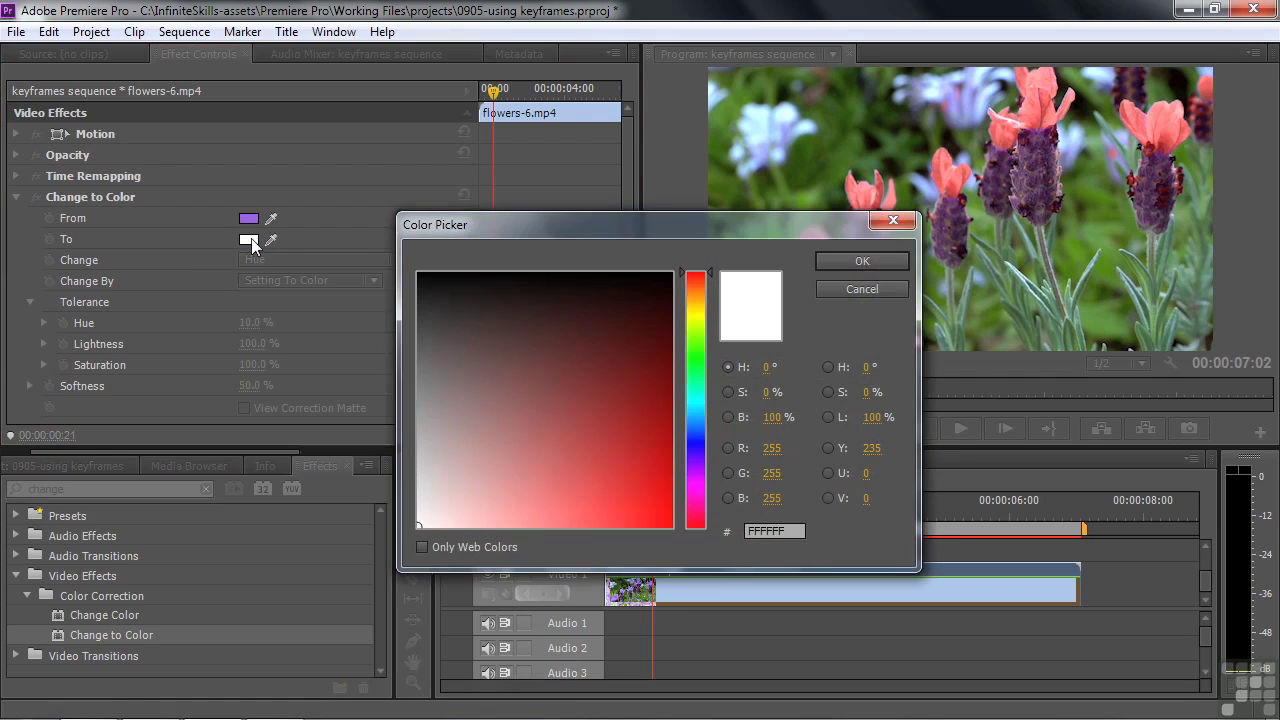
click(696, 520)
click(660, 521)
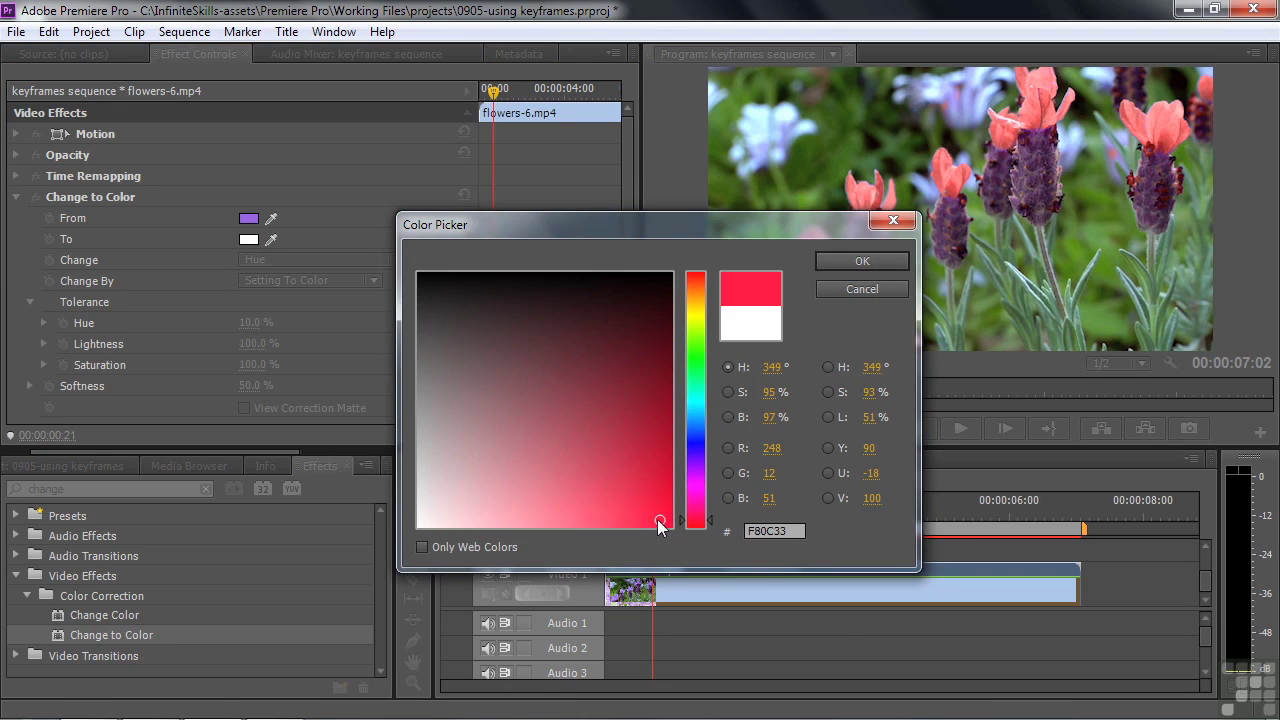
click(856, 261)
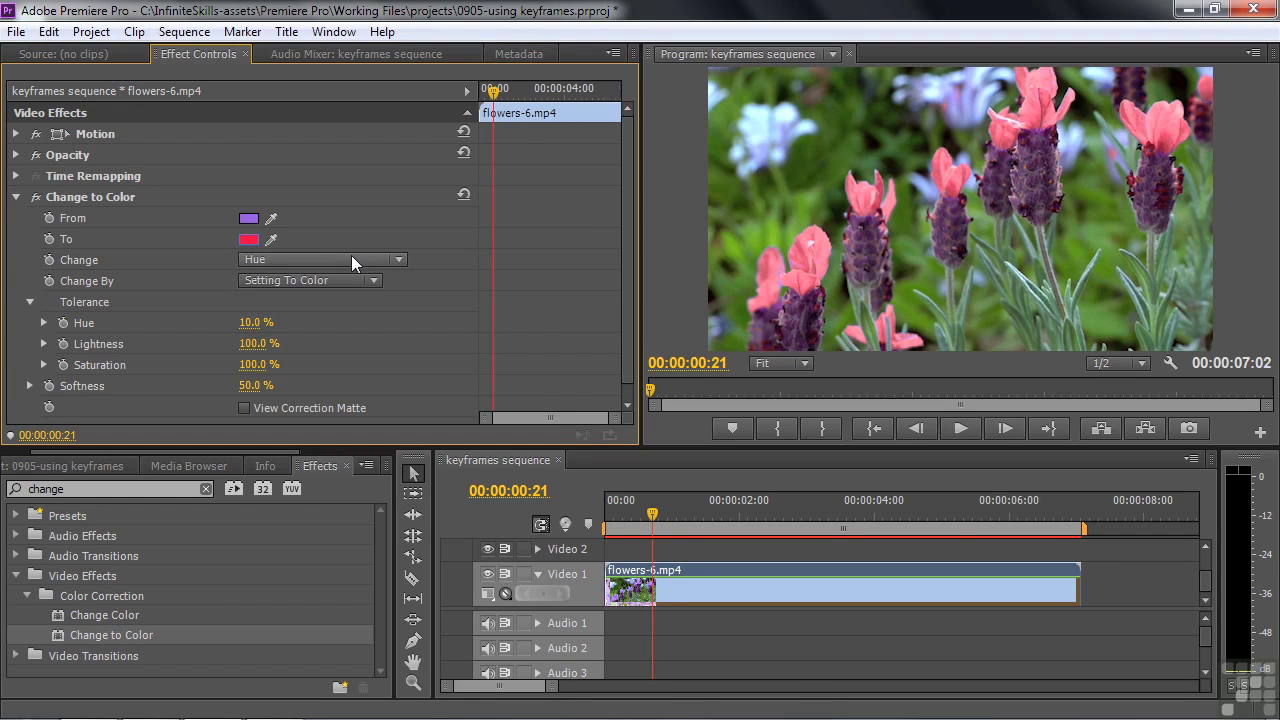
Try the Hue, Lightness & Saturation option for Change, and set it back to Hue
click(398, 261)
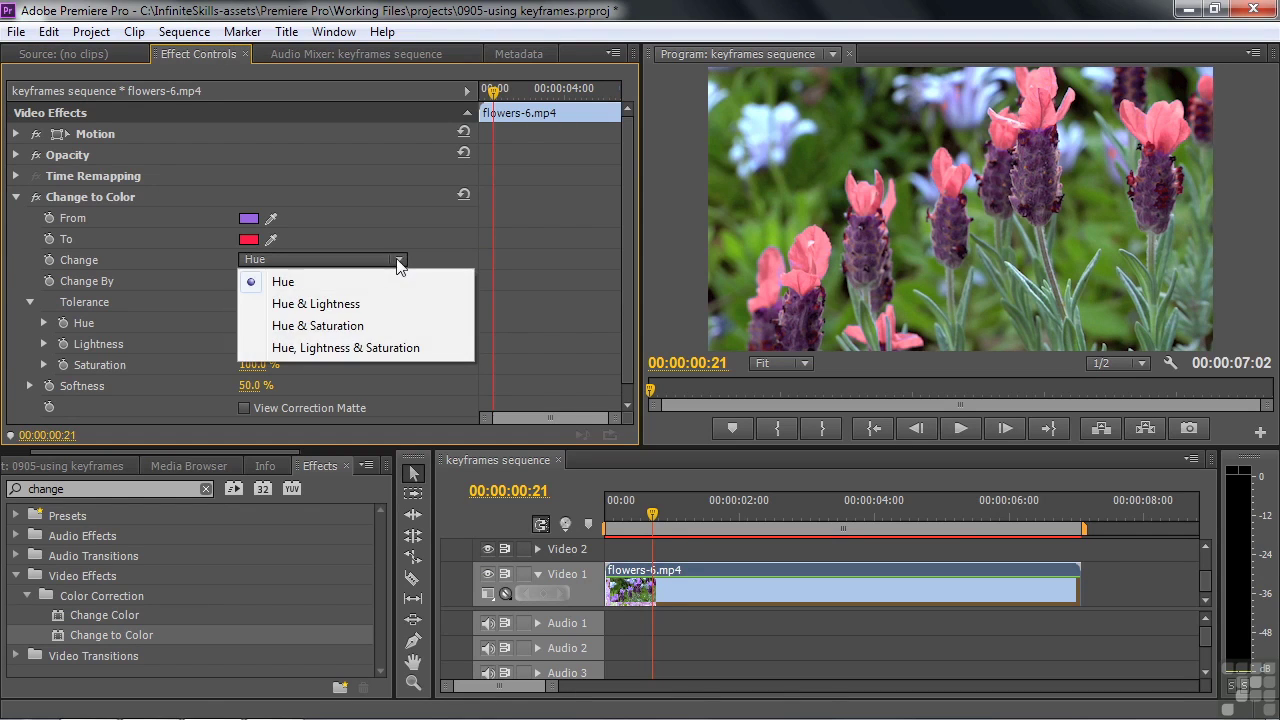
click(356, 347)
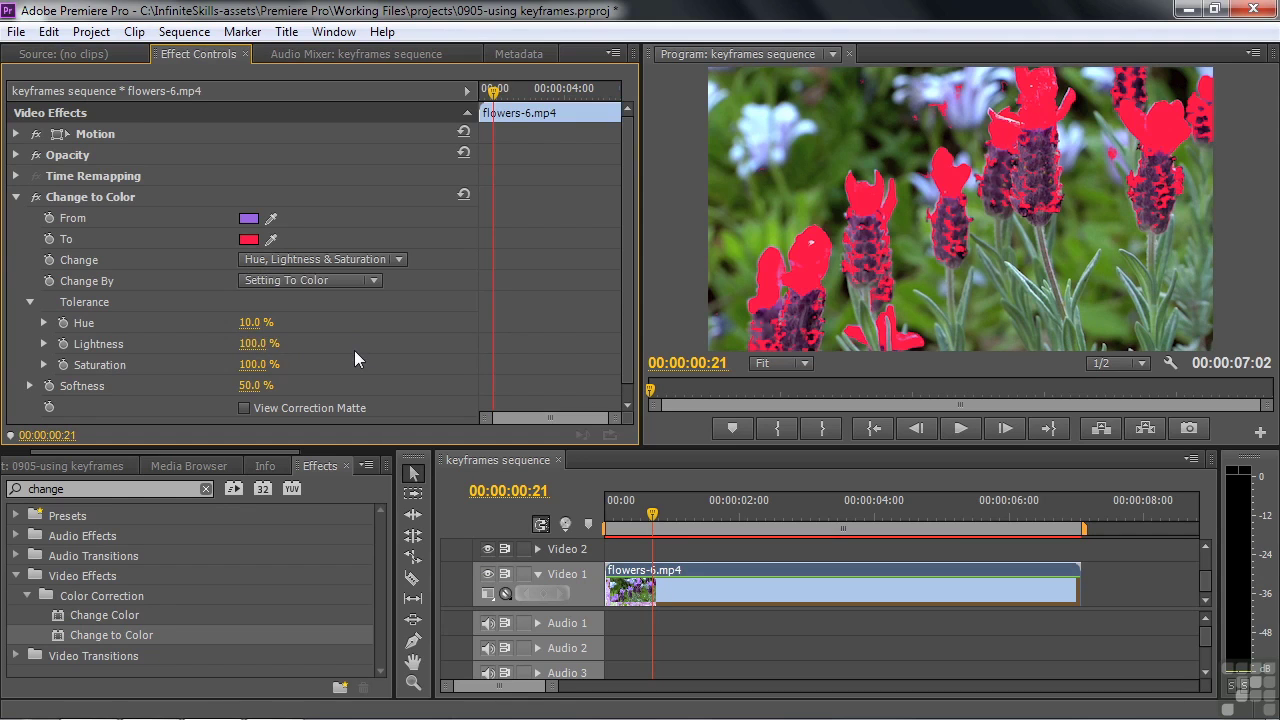
click(397, 261)
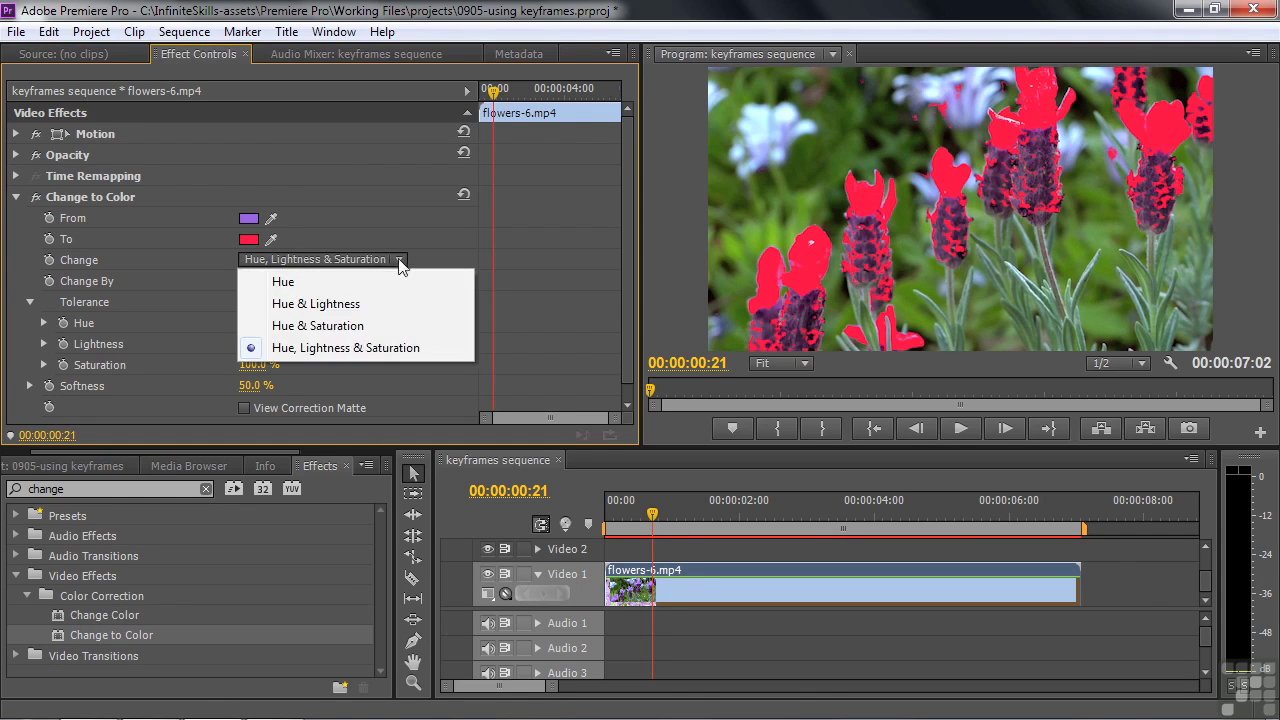
click(328, 279)
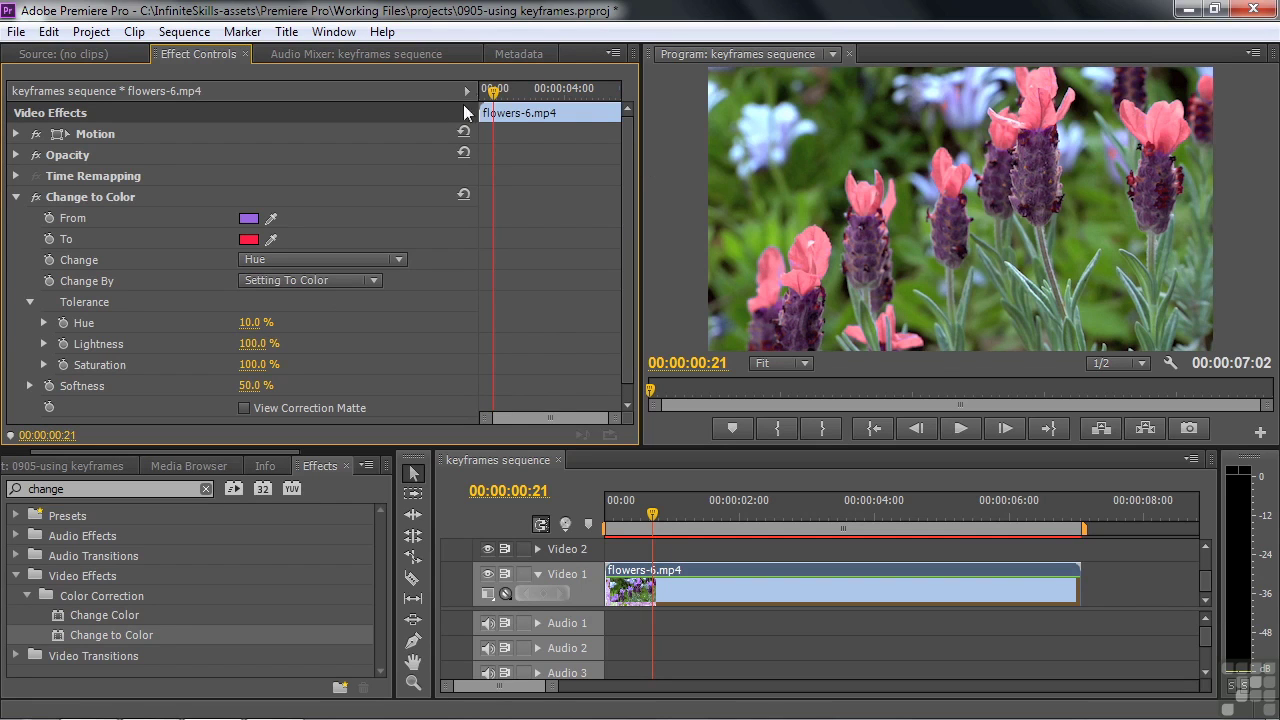
Keyframe the To color as the existing red at 00:00:00:00, and set it to green 31F510 at 00:00:03:04
drag(493, 98, 473, 100)
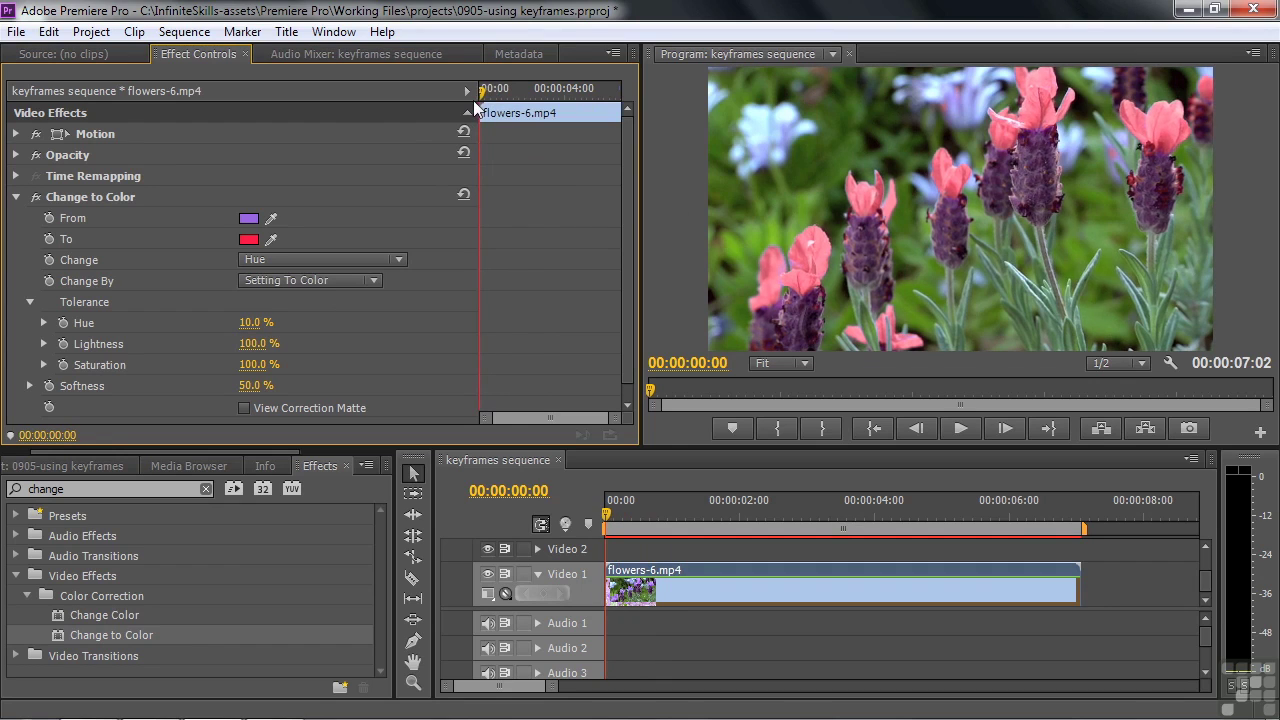
click(48, 239)
drag(479, 92, 549, 110)
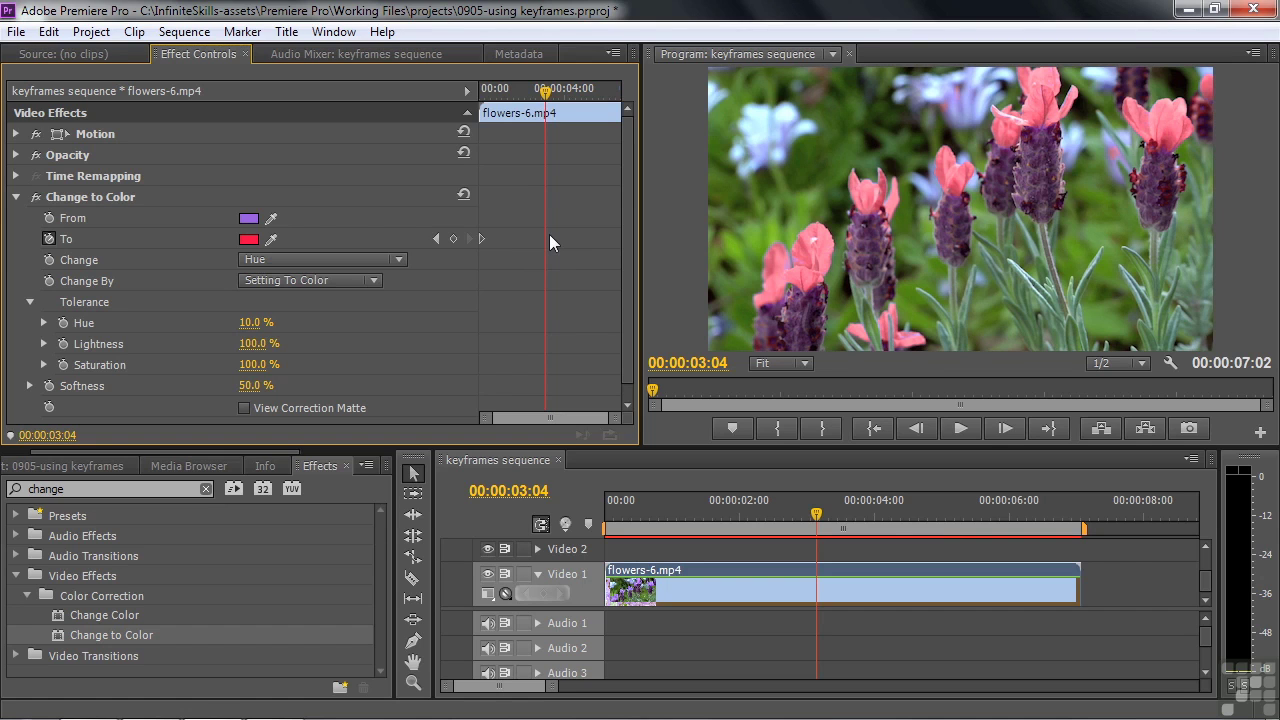
click(250, 241)
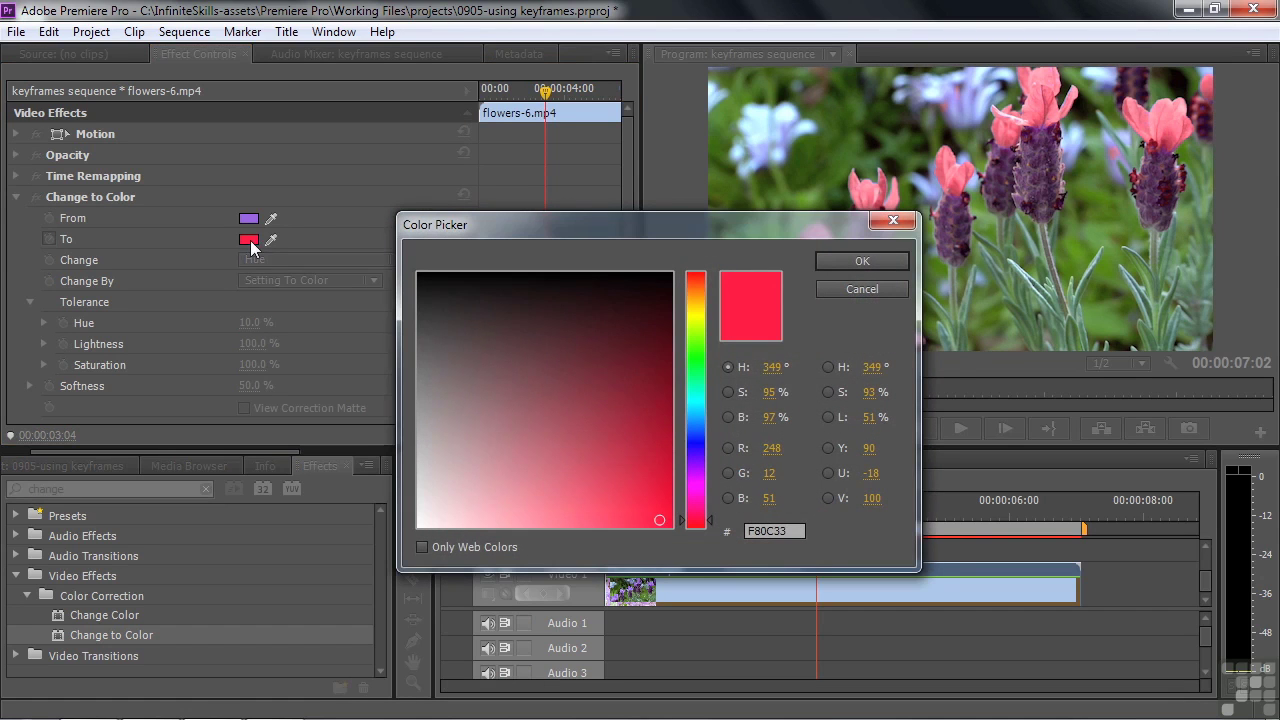
click(700, 351)
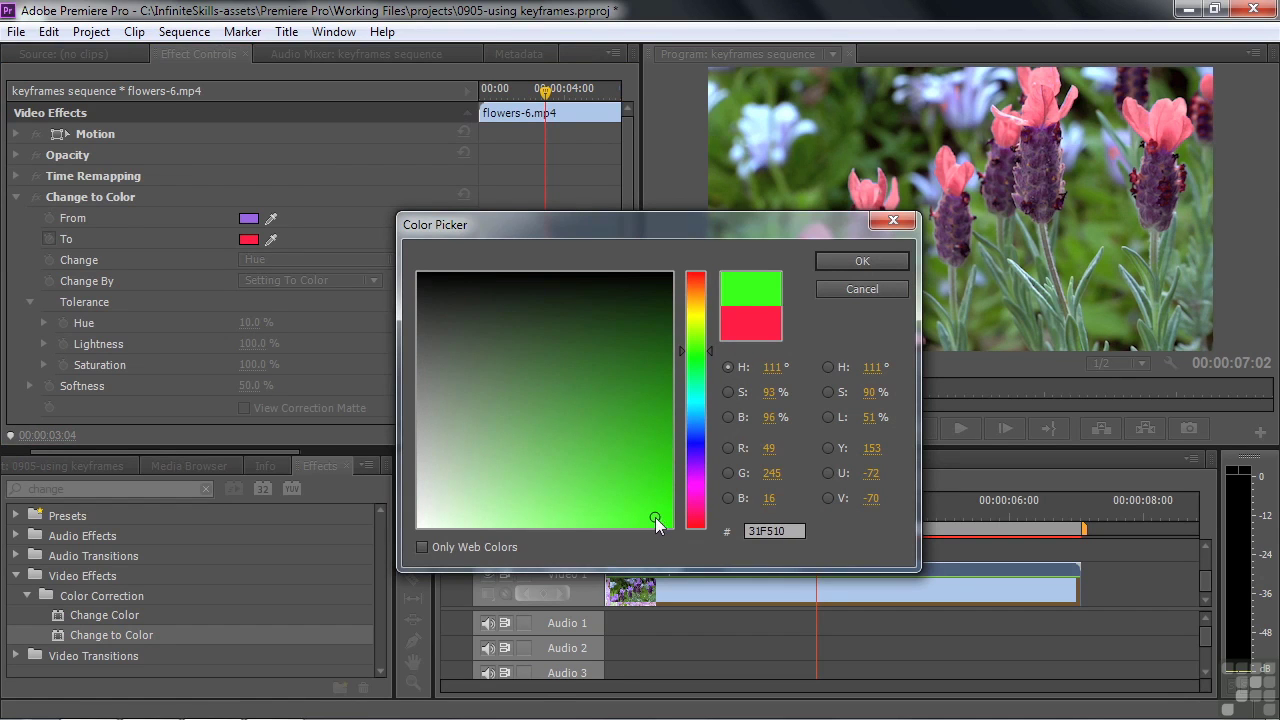
click(855, 263)
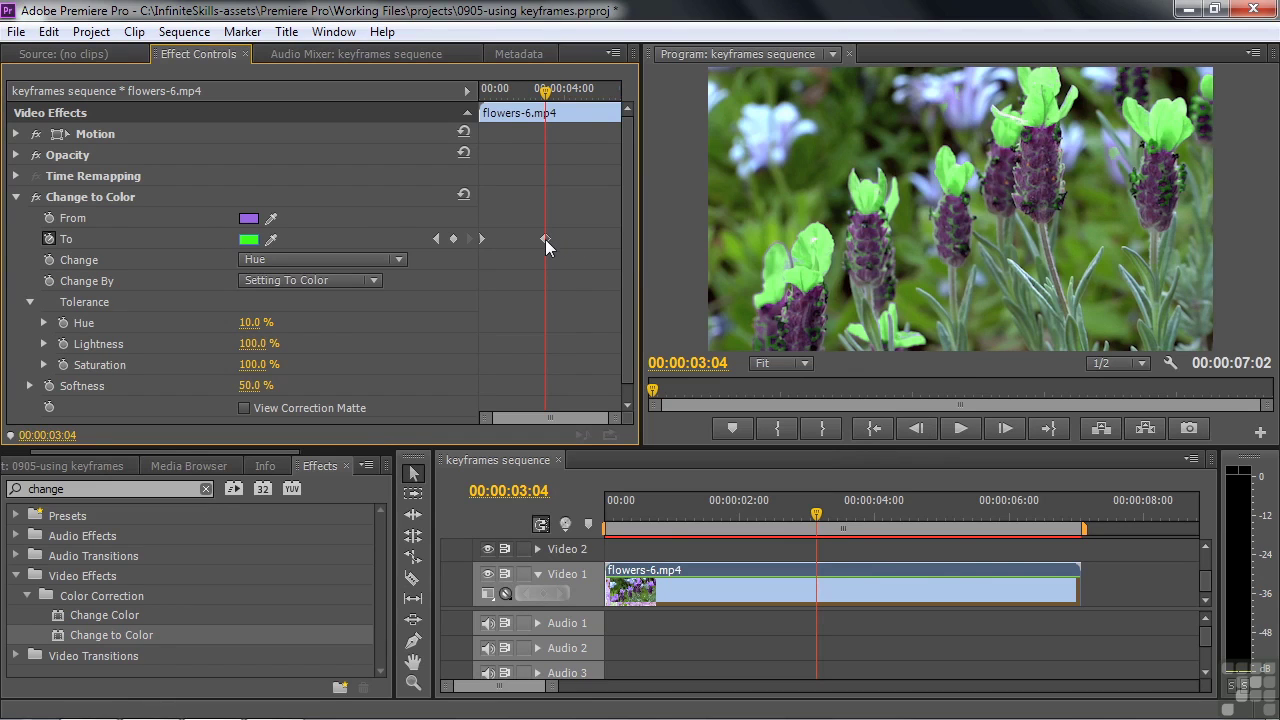
Add a To color keyframe at 00:00:06:05 and set its color to yellow F5CD10
drag(546, 90, 610, 114)
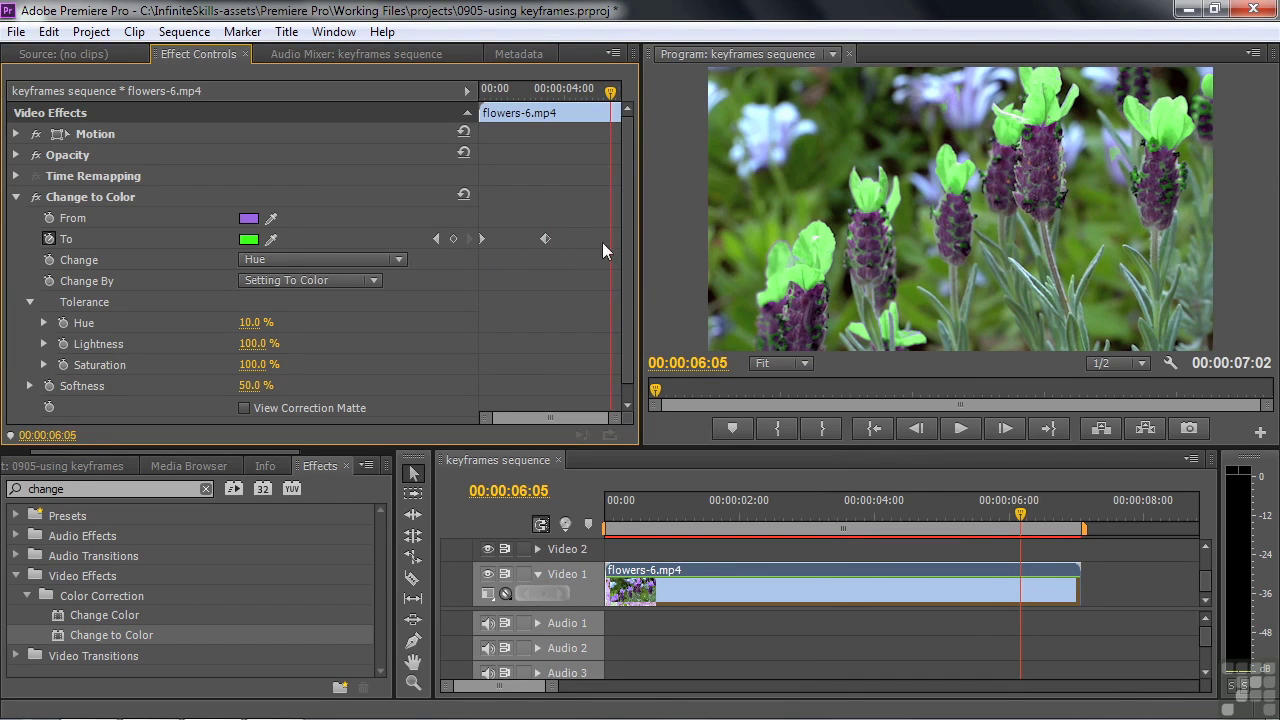
click(453, 239)
click(245, 239)
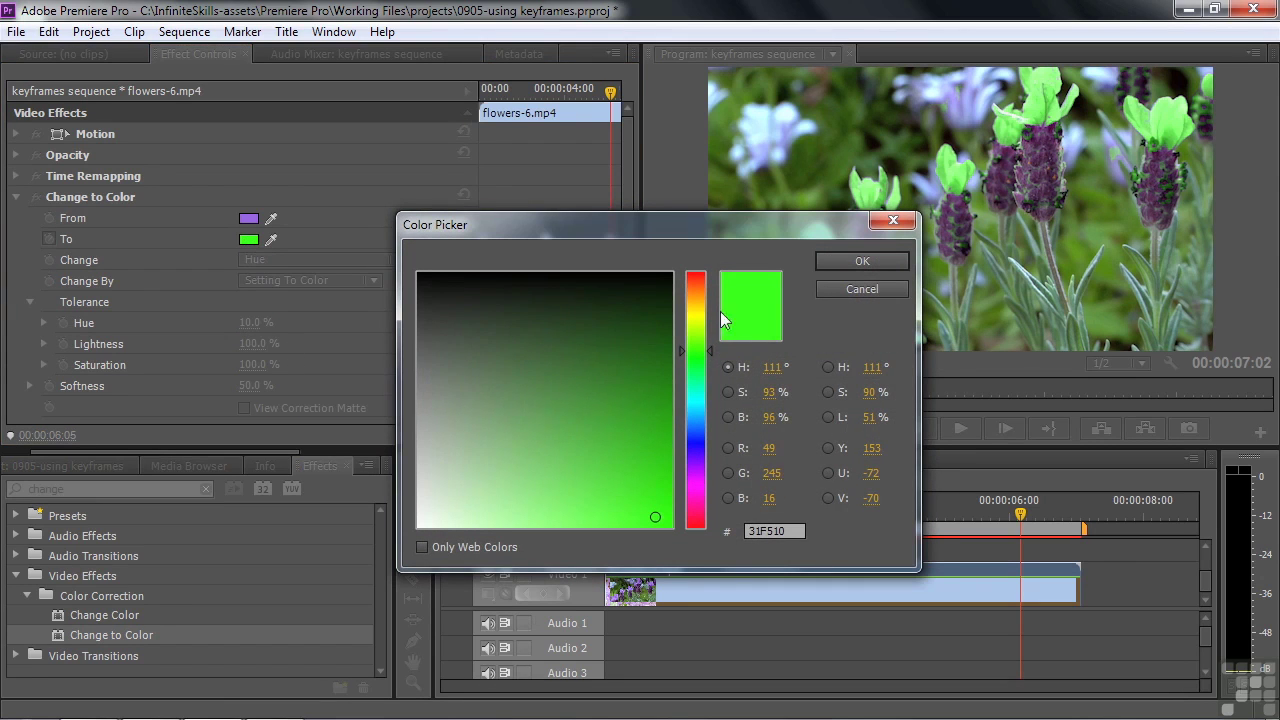
click(692, 307)
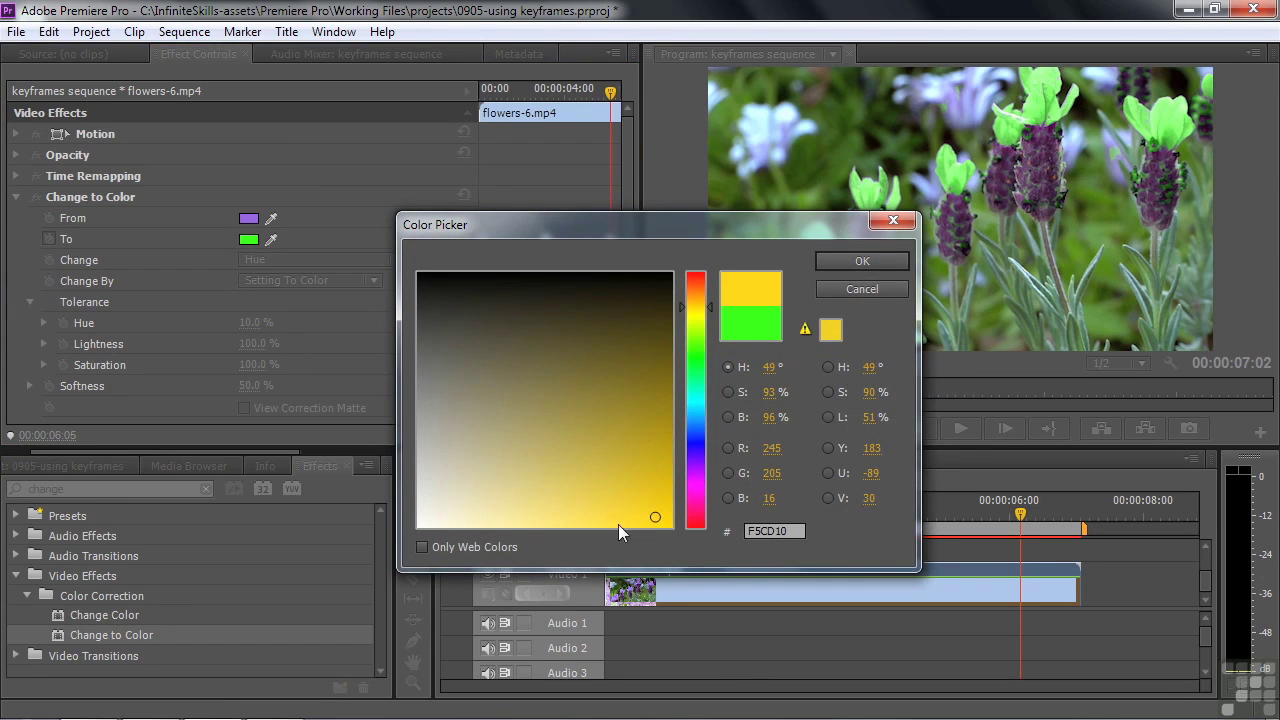
click(862, 261)
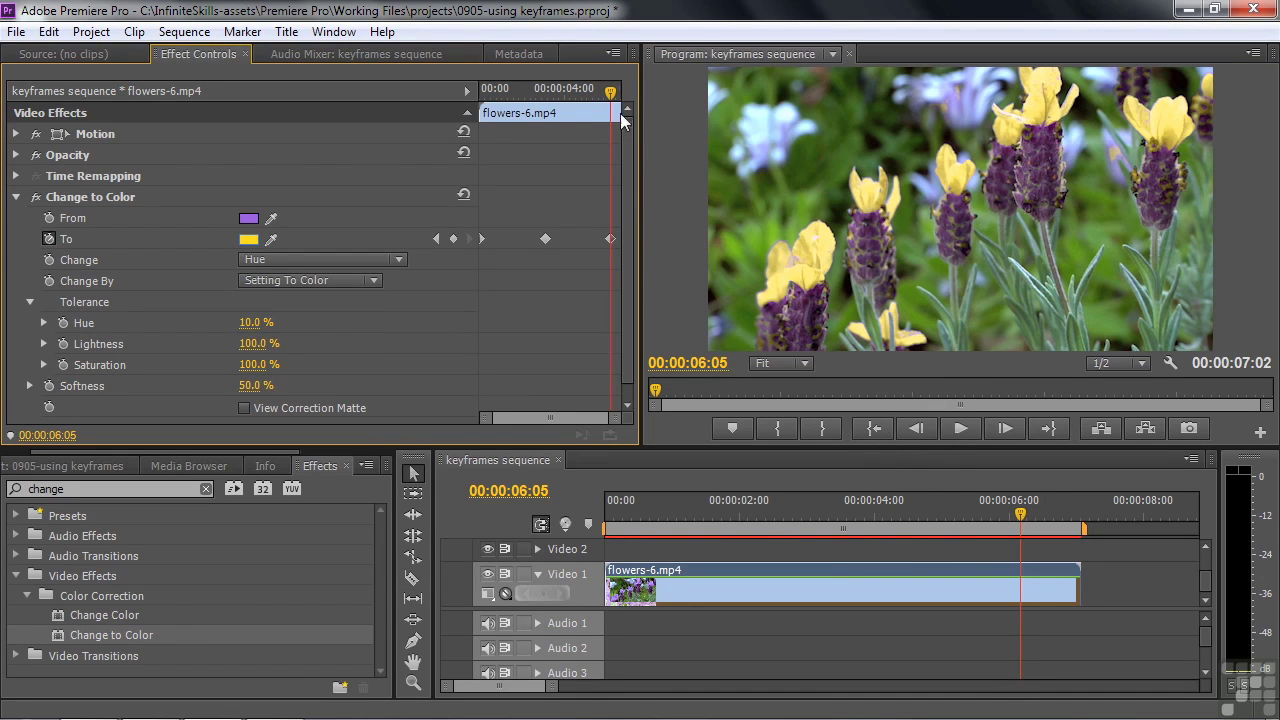
Play the clip from its start to review the petals' color animation
drag(614, 92, 468, 133)
key(space)
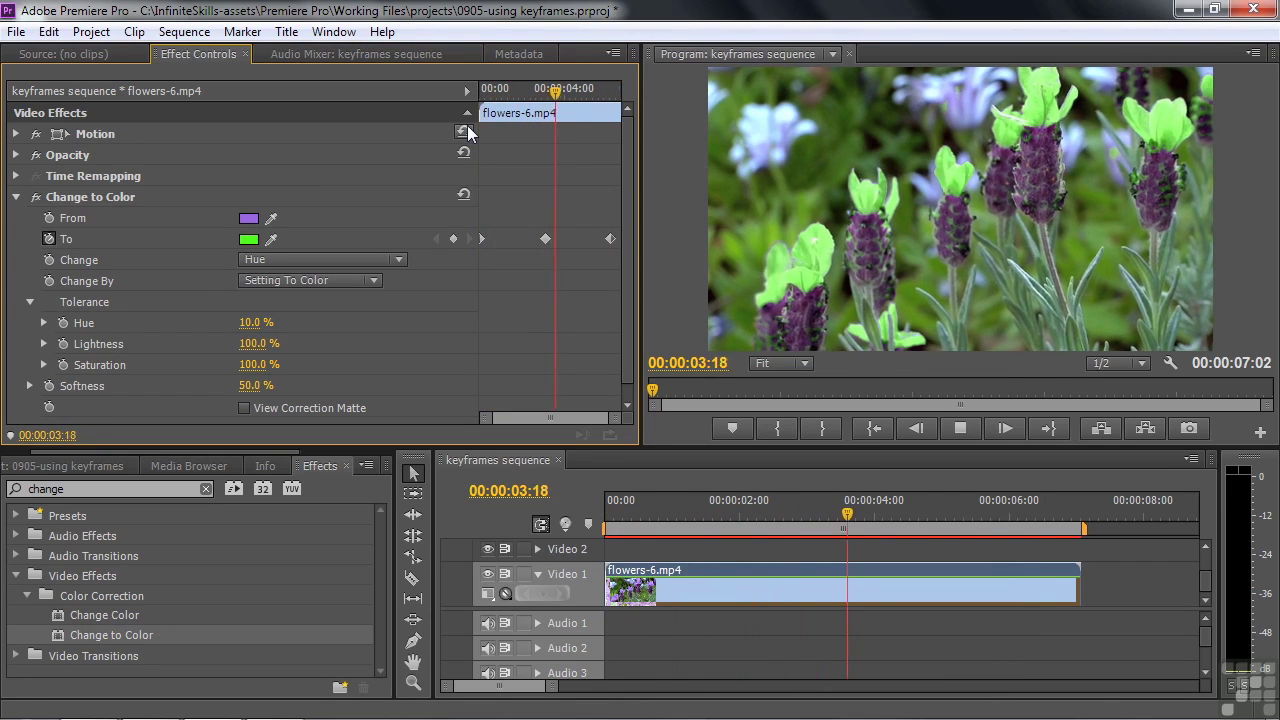
key(space)
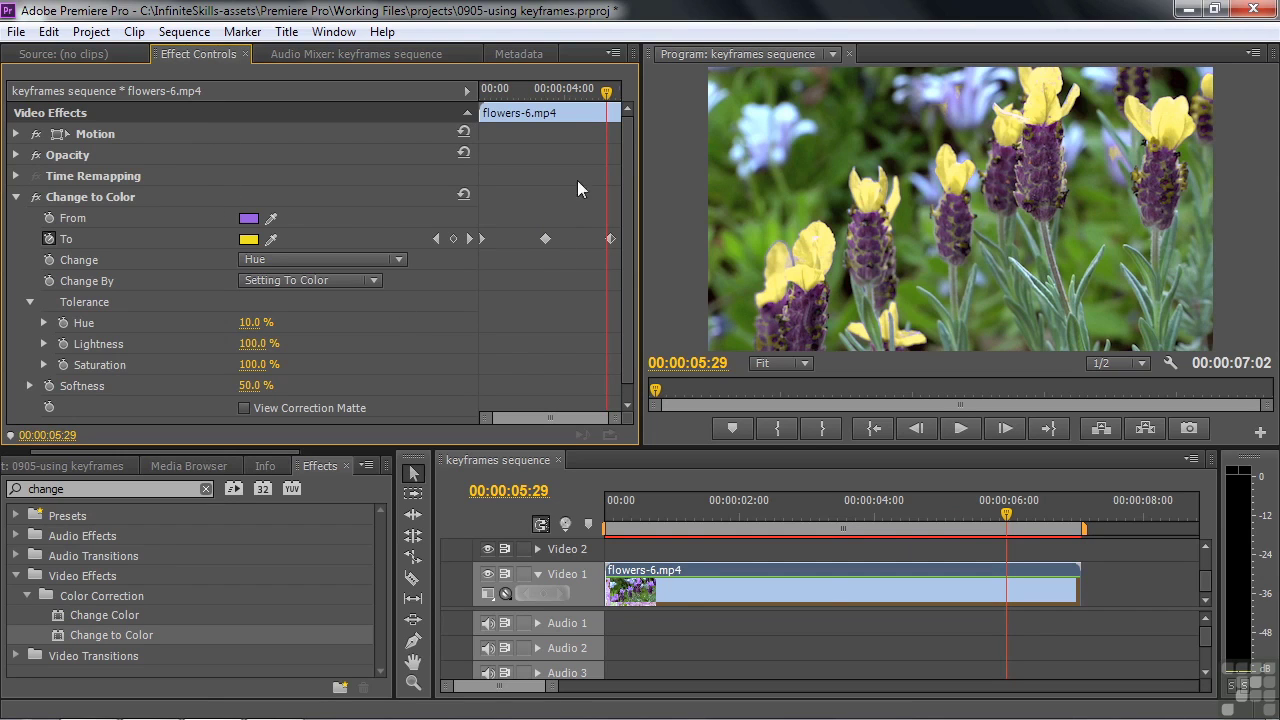
Move the first To keyframe to about 00:00:01:06 and the last to about 00:00:04:23, playing the clip after each change
drag(606, 100, 480, 110)
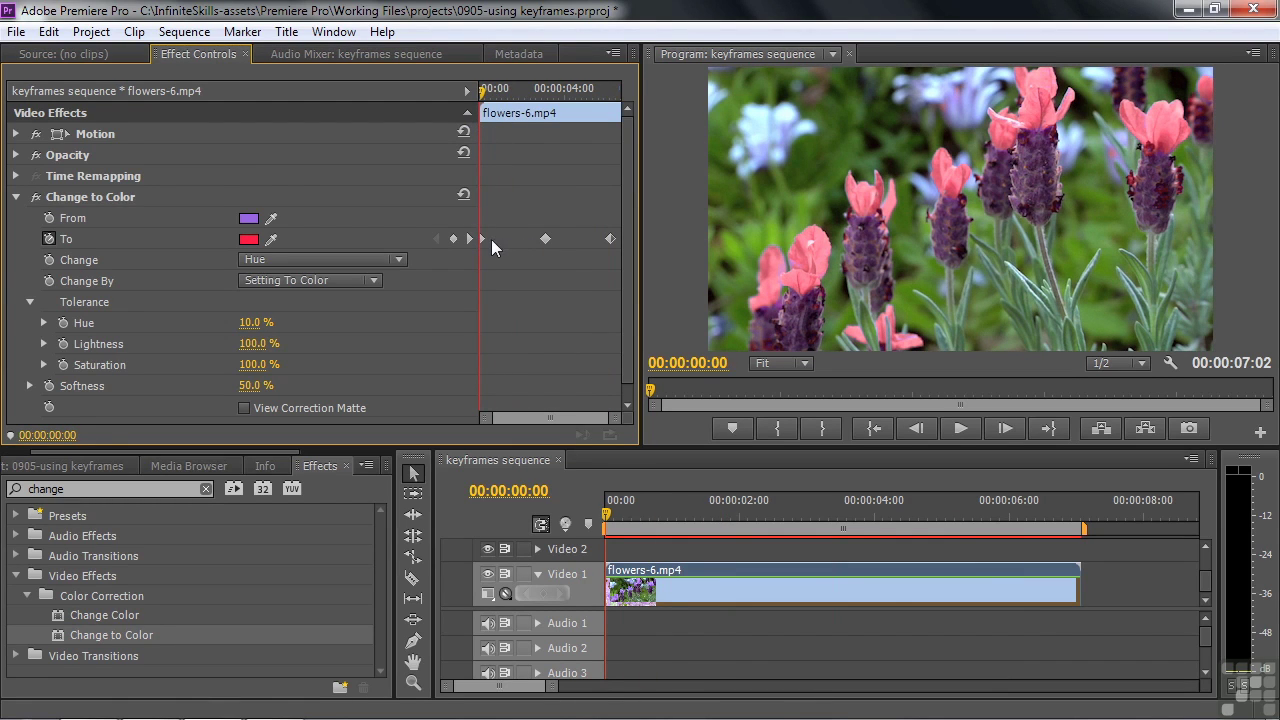
drag(483, 237, 507, 244)
key(space)
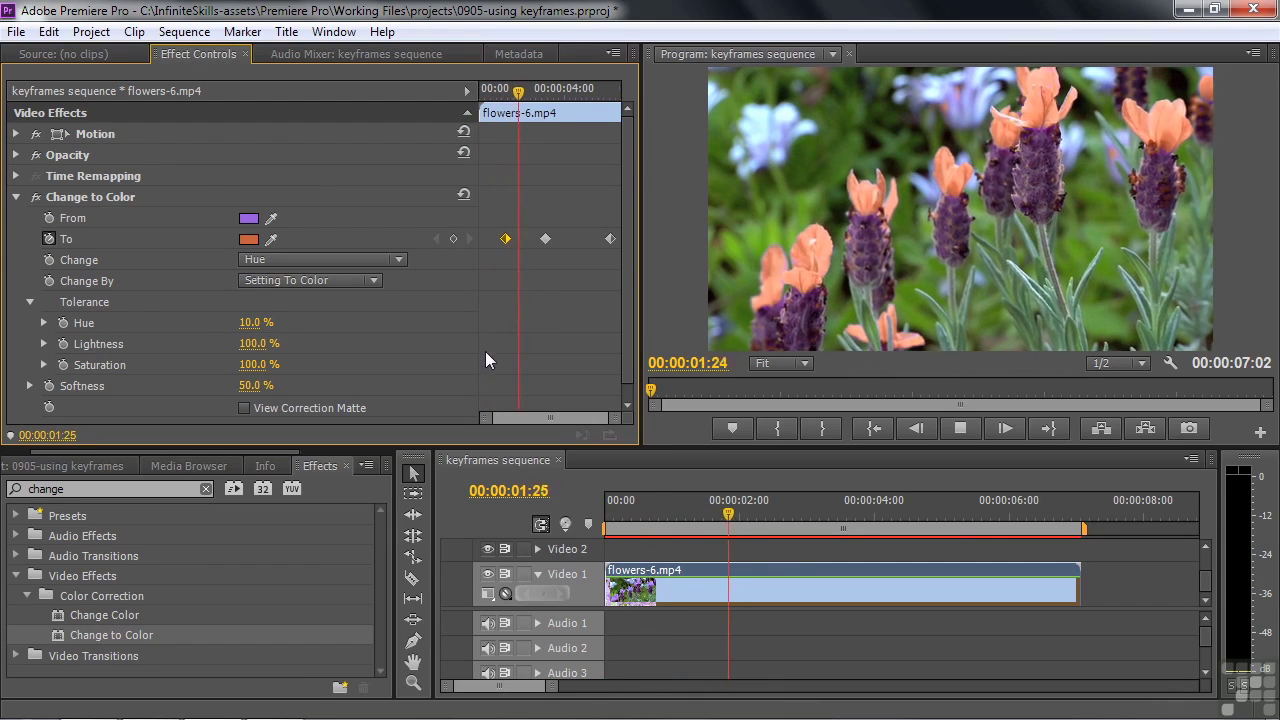
key(space)
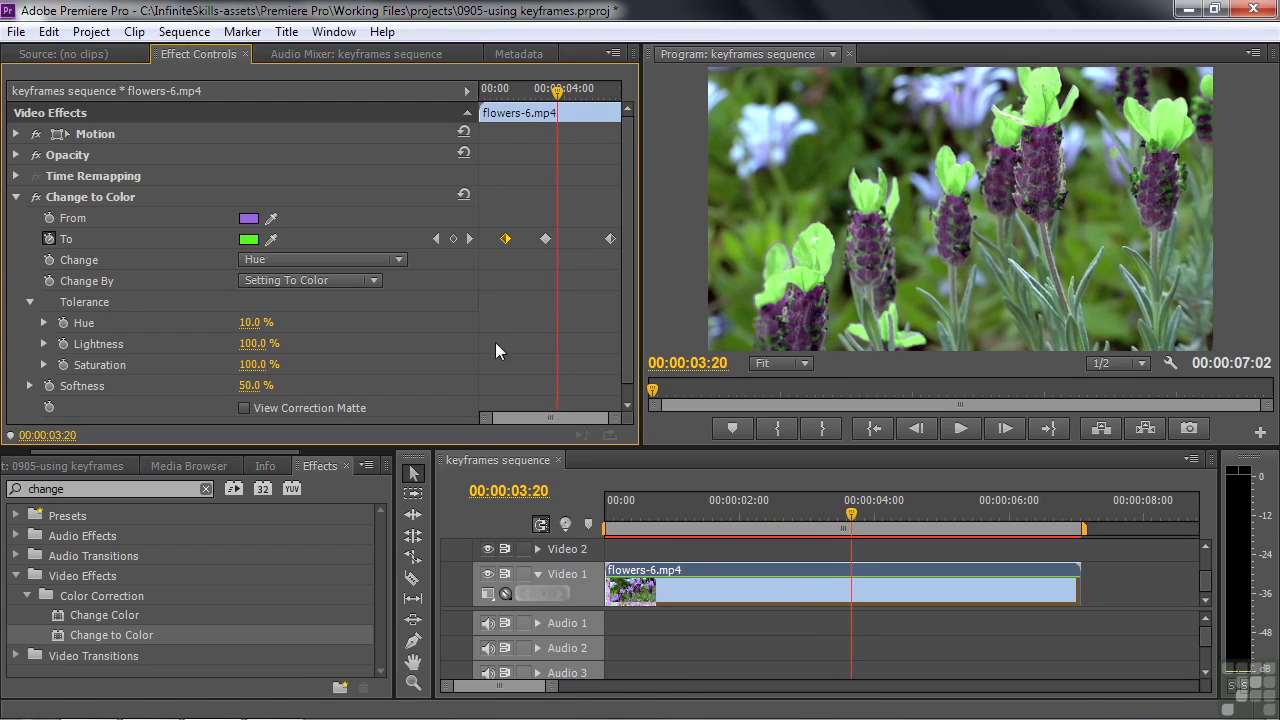
drag(611, 238, 582, 242)
key(space)
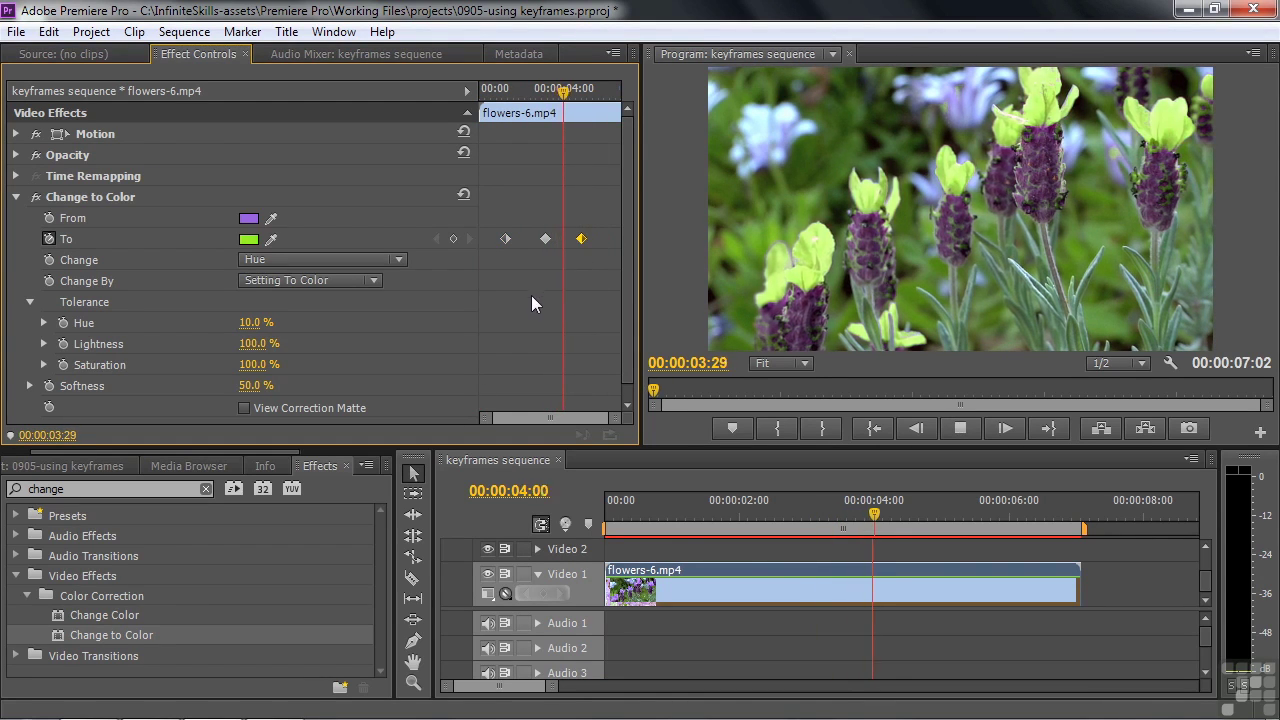
key(space)
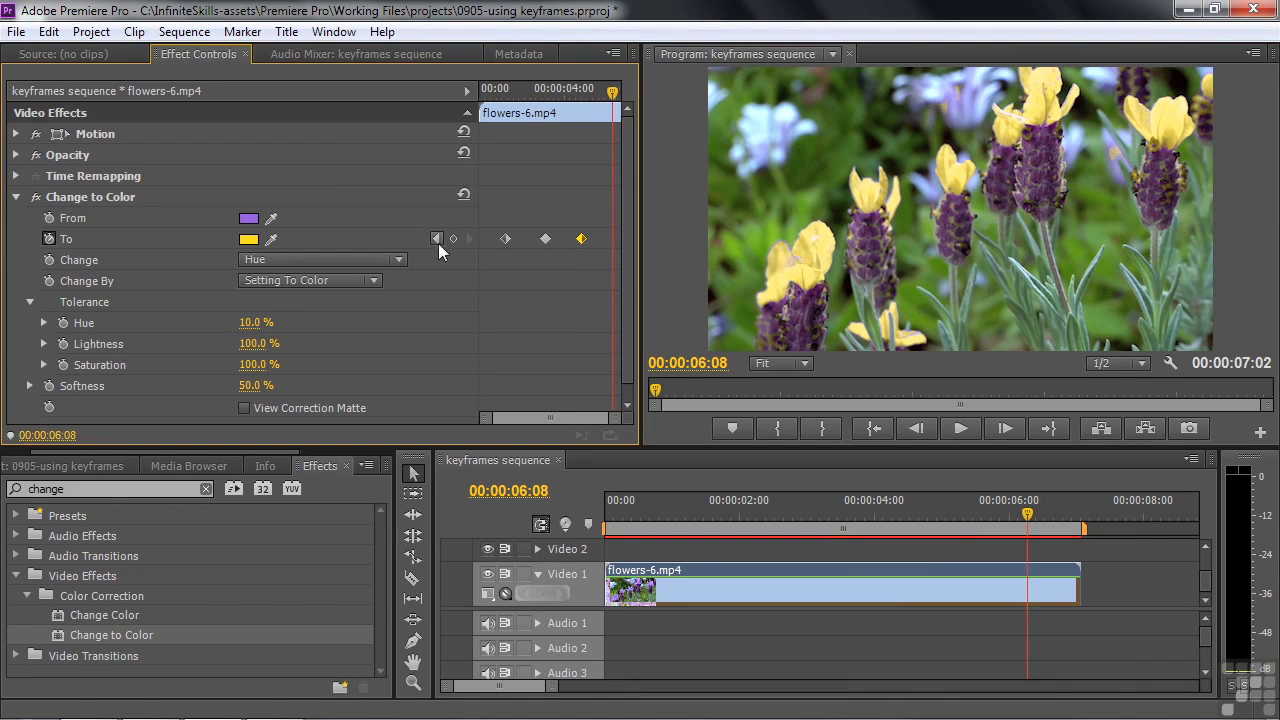
Step back and forth through the To color keyframes, finishing on the first one
click(437, 239)
click(437, 239)
click(437, 239)
click(468, 238)
click(467, 239)
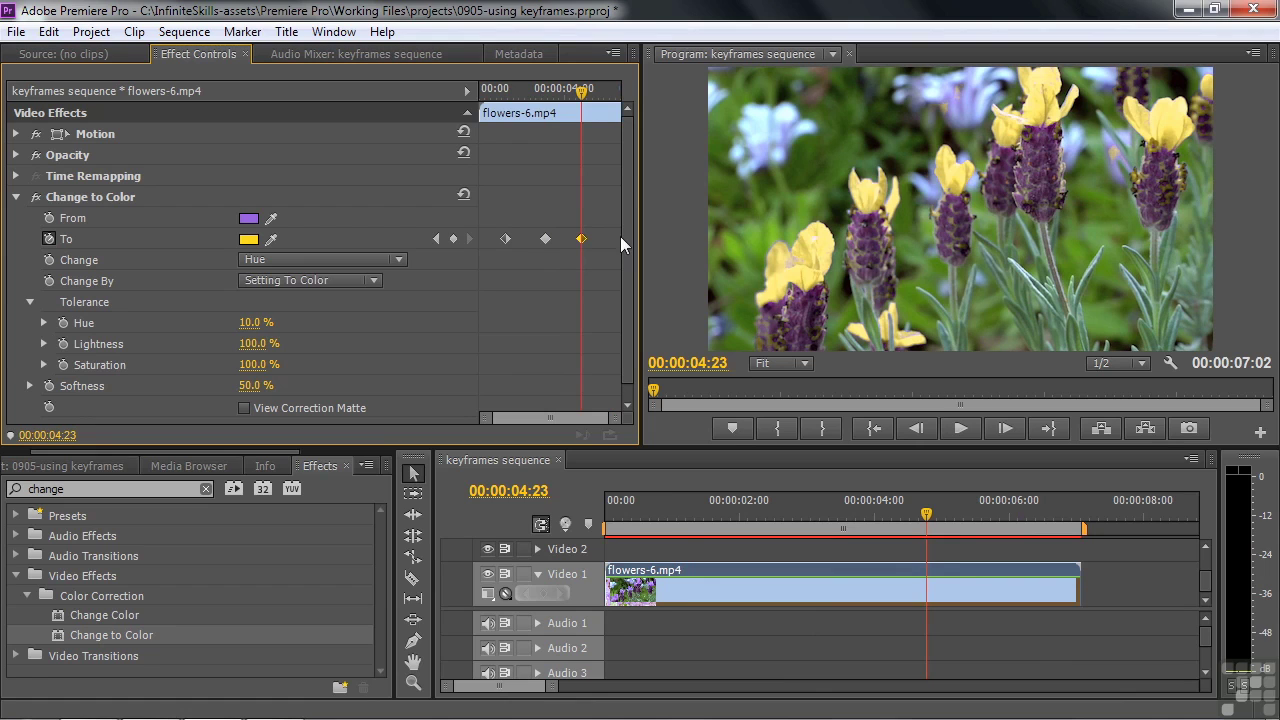
click(437, 239)
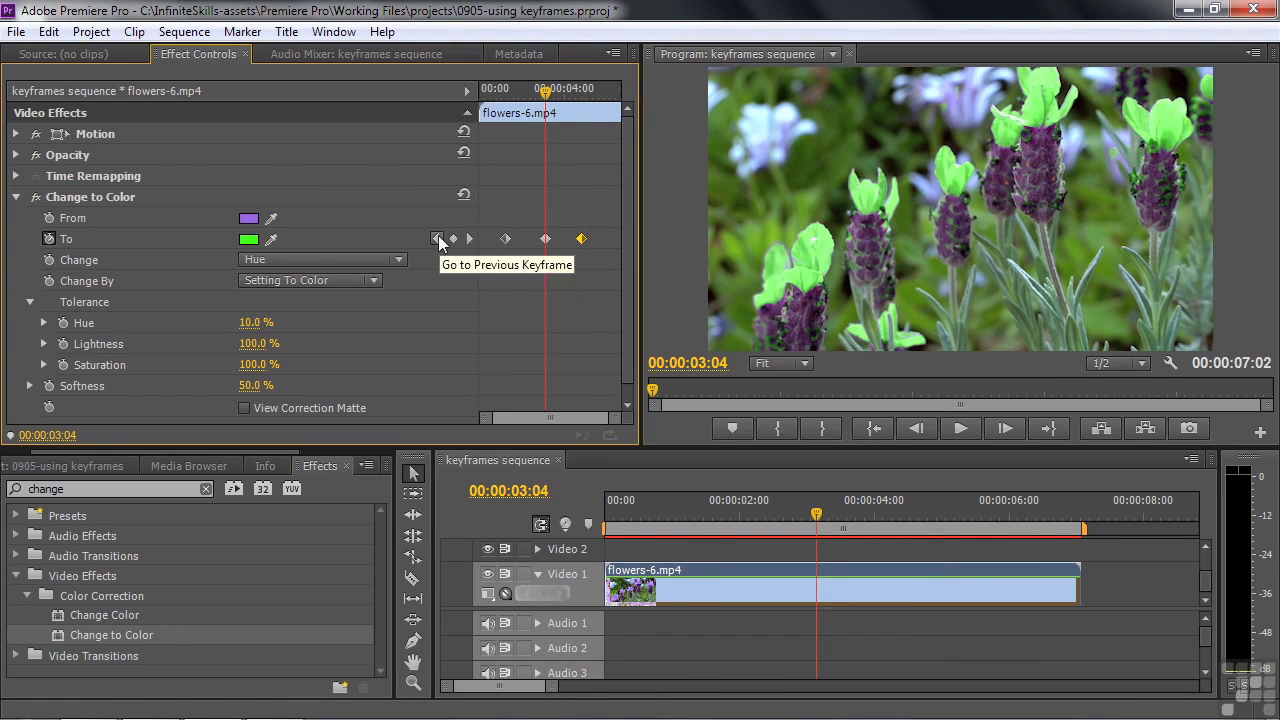
click(438, 239)
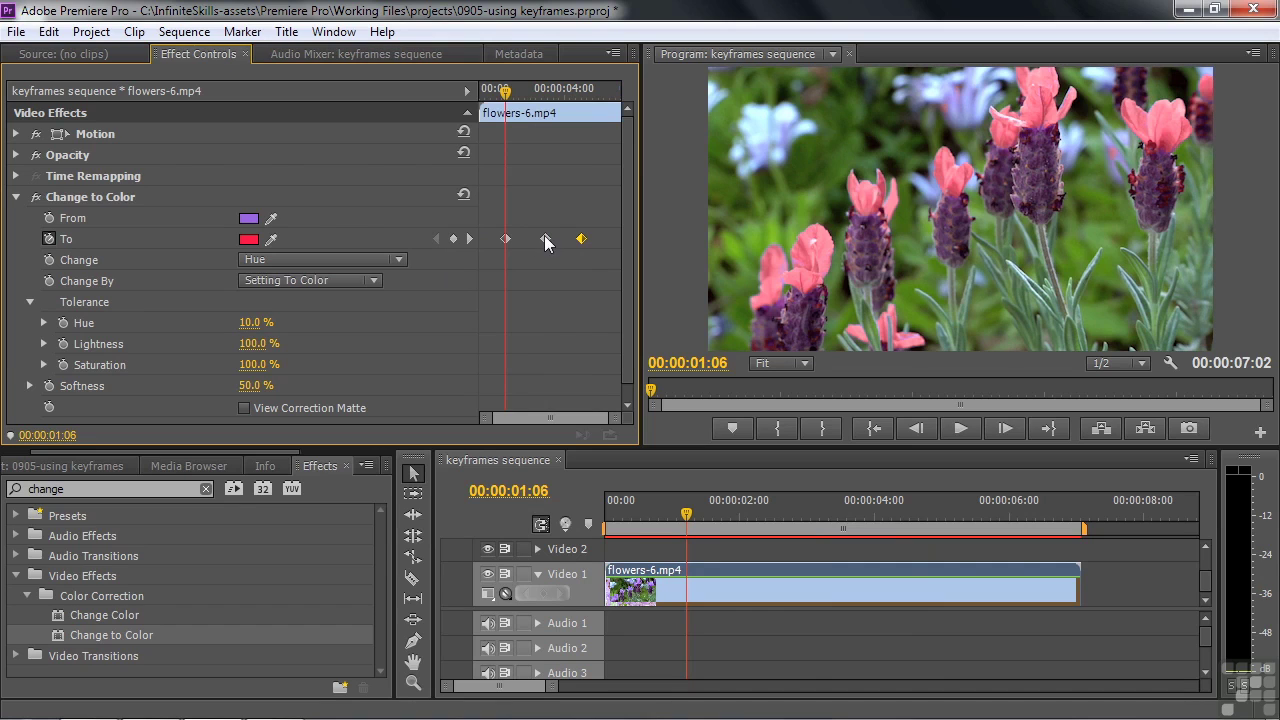
Delete the To keyframe at 00:00:01:06, and remove the Change to Color effect from flowers-6.mp4
click(455, 239)
click(69, 200)
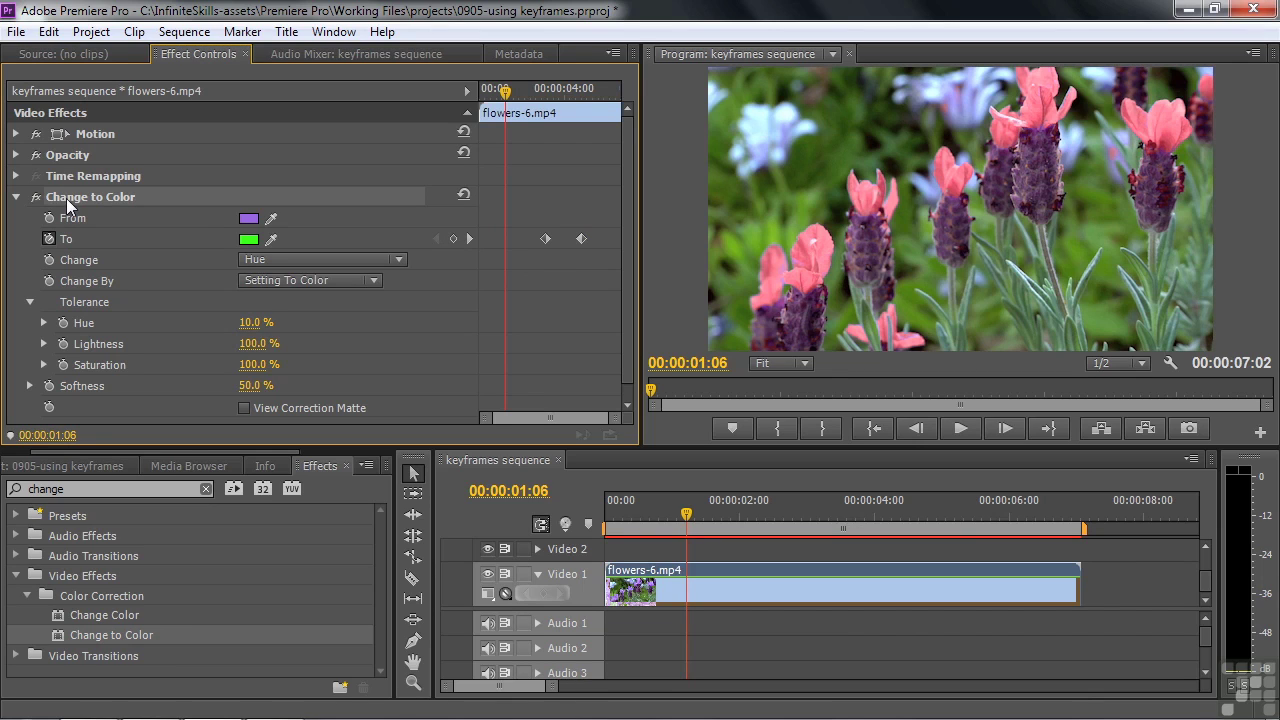
key(Delete)
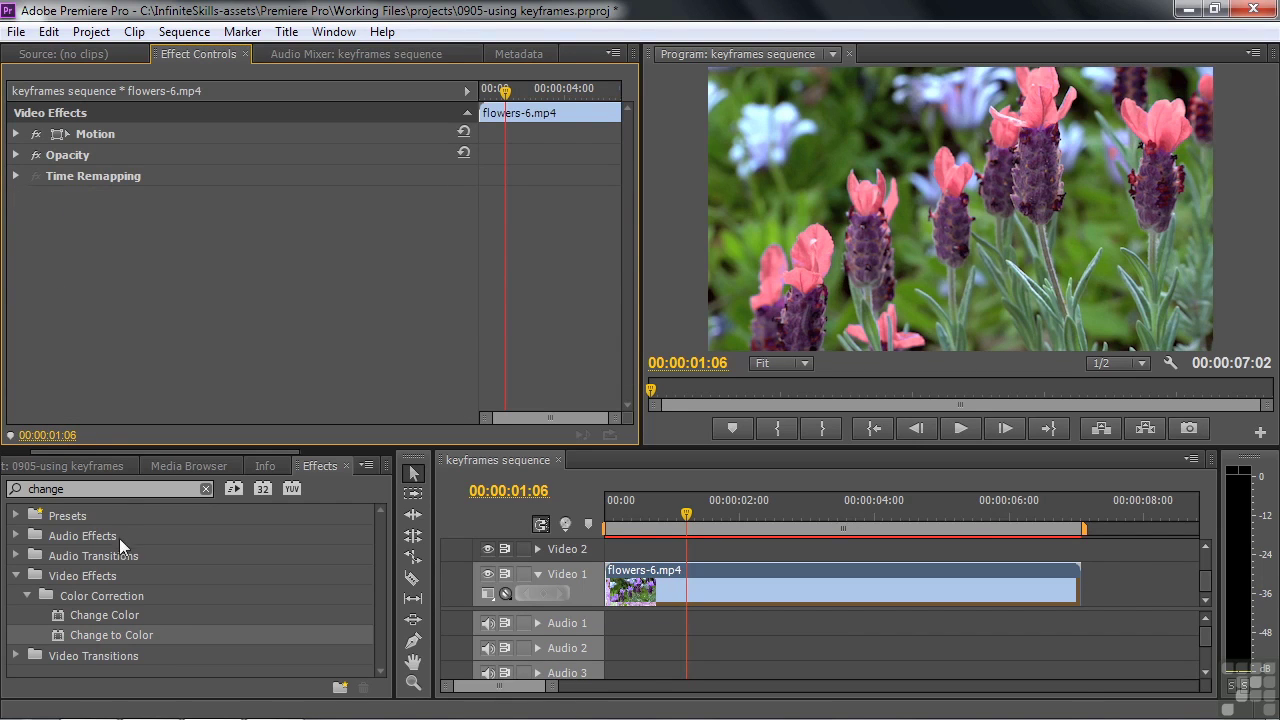
Search the effects for "lens" and apply Lens Flare to flowers-6.mp4
click(5, 484)
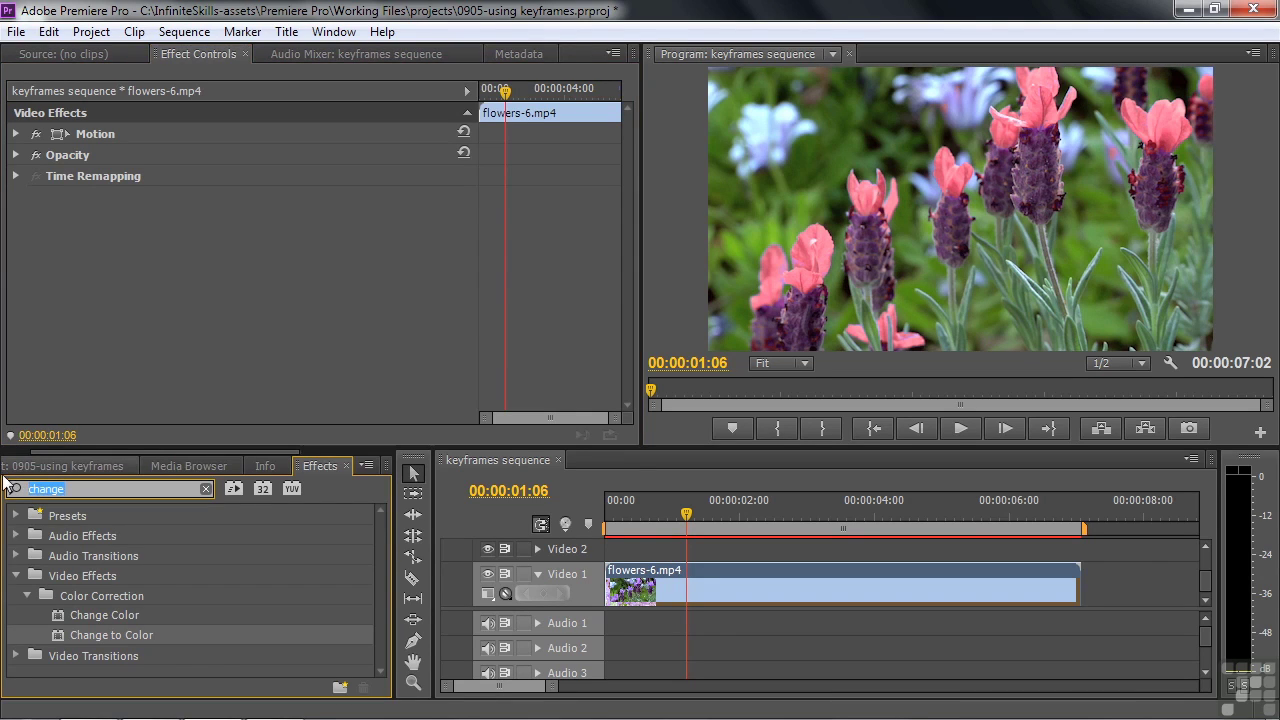
text(lens)
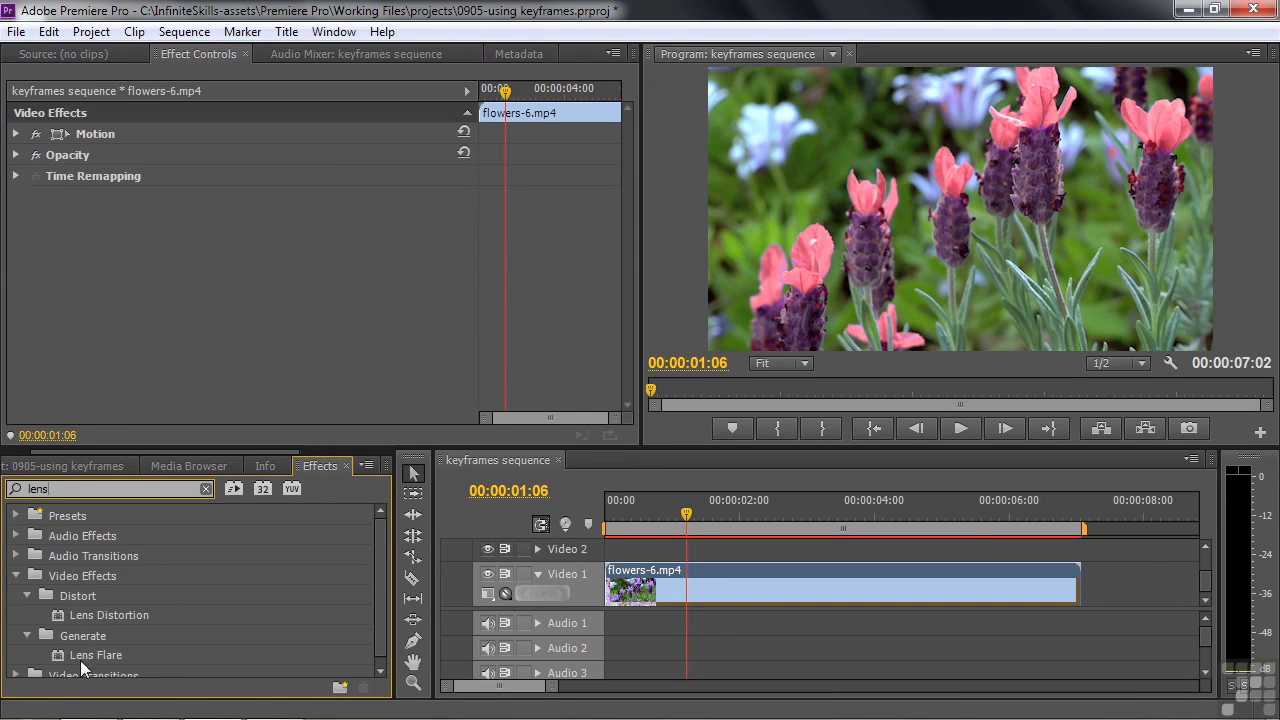
drag(55, 652, 721, 583)
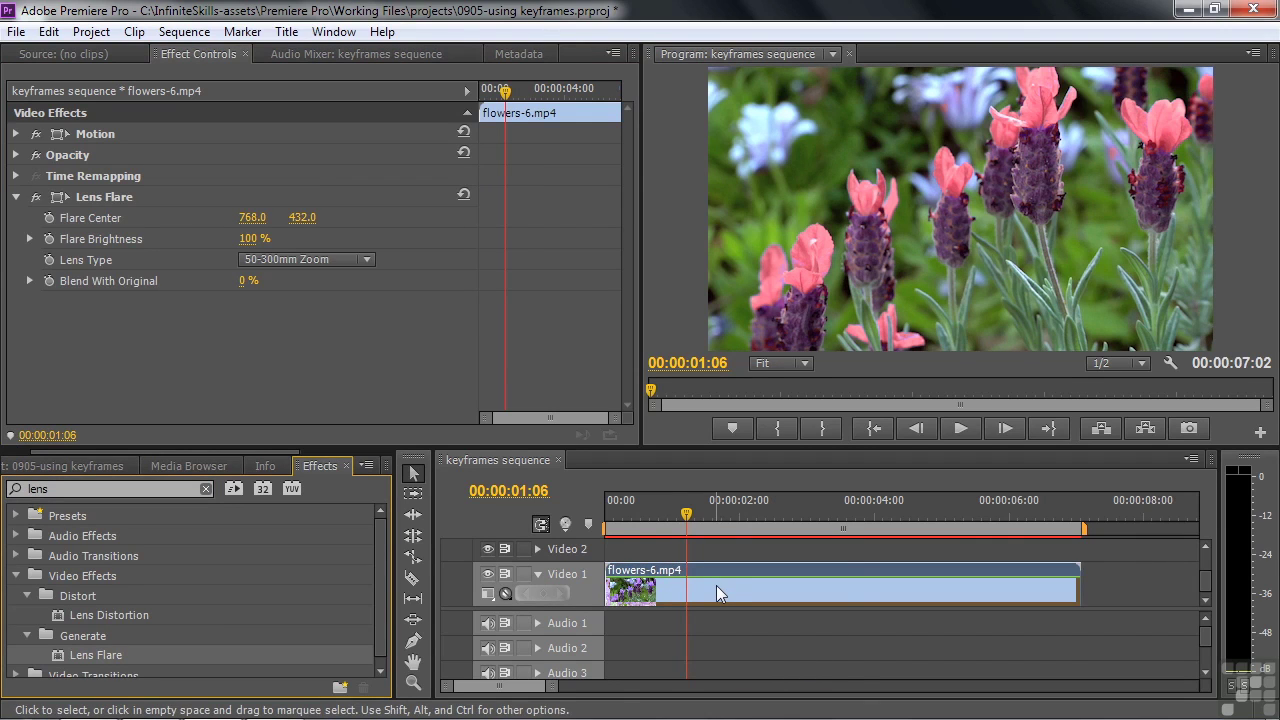
Move the flare center outside the picture's lower-left corner, about -64.6, 1061.0, and keyframe Flare Center and 57% Flare Brightness at 00:00:00:00
click(100, 190)
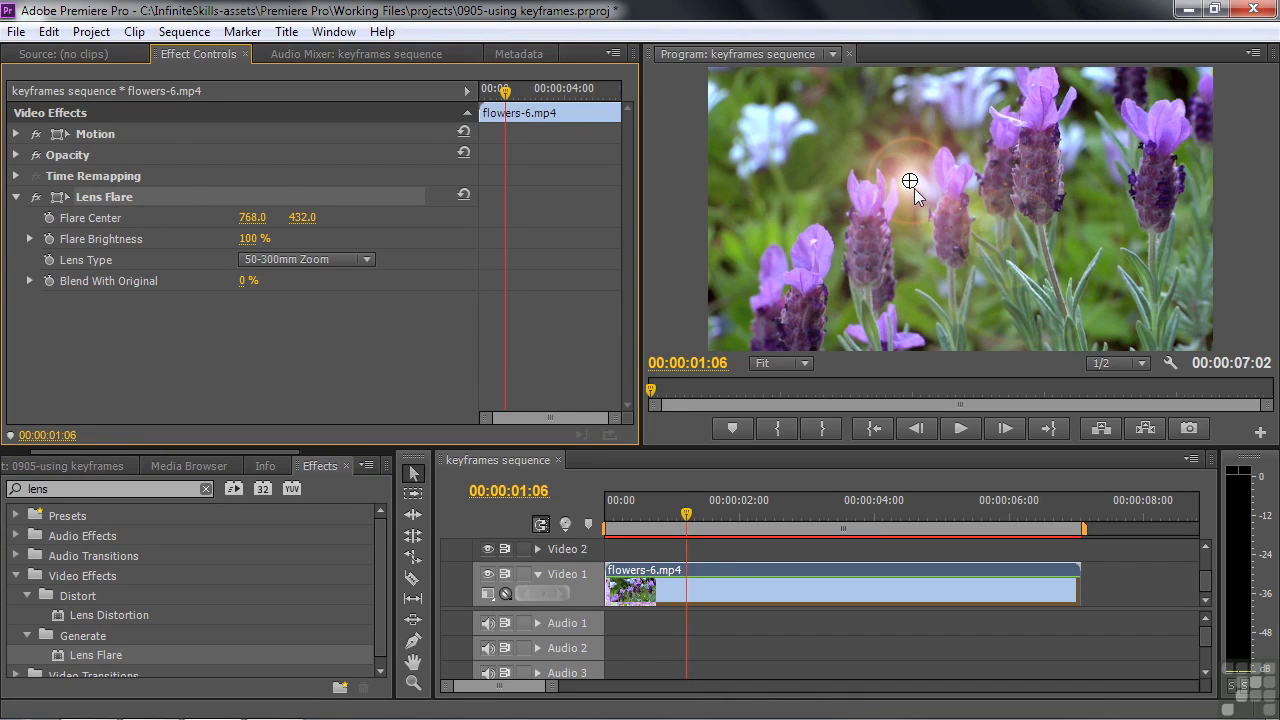
drag(914, 188, 691, 346)
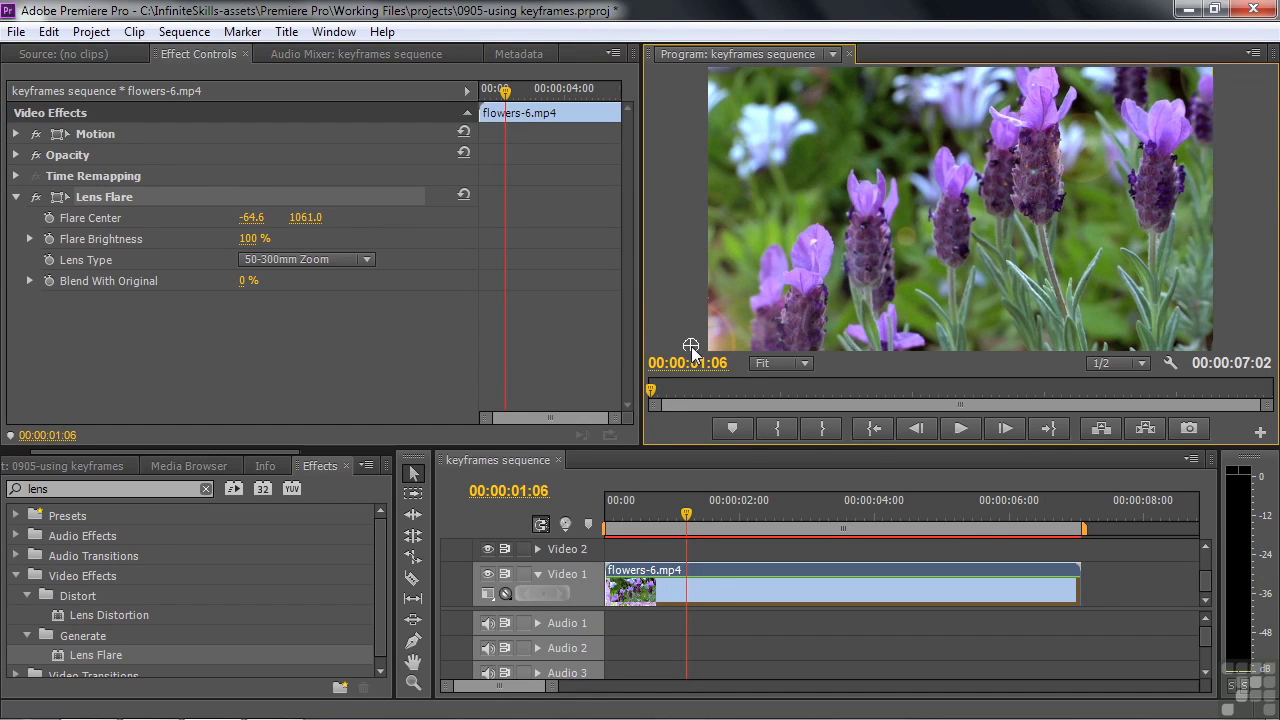
drag(500, 92, 476, 100)
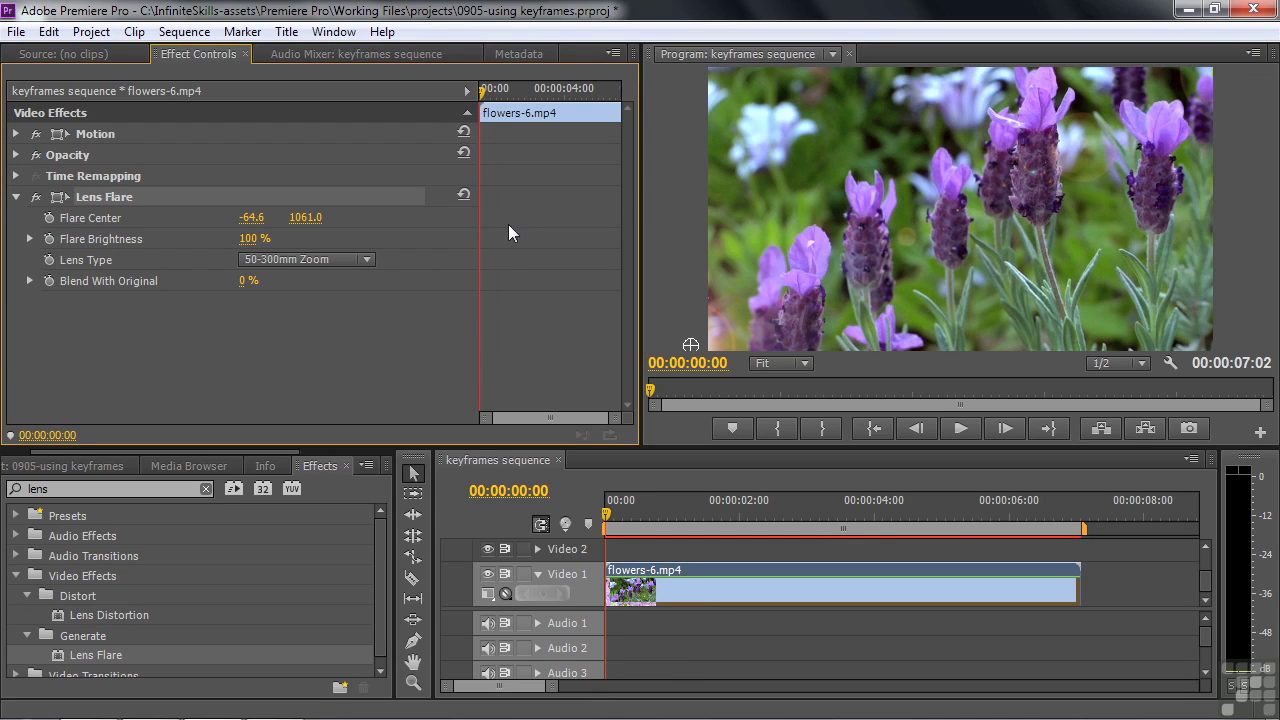
click(48, 217)
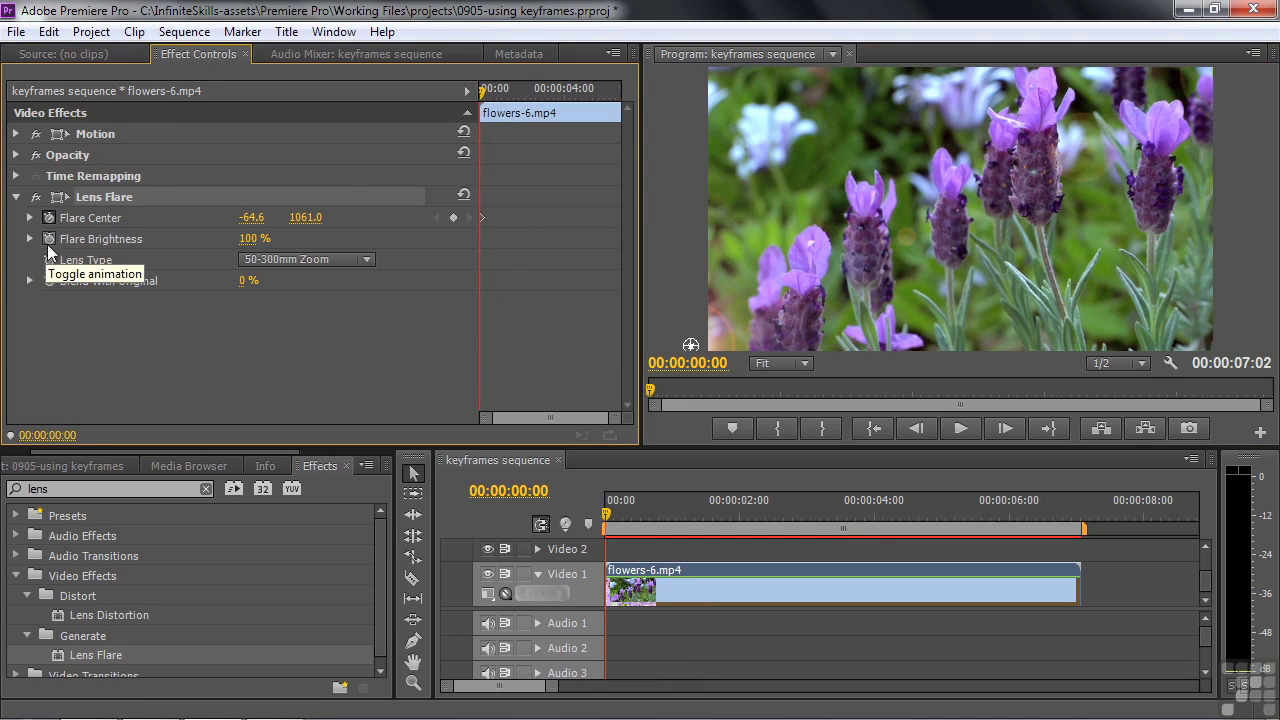
click(48, 238)
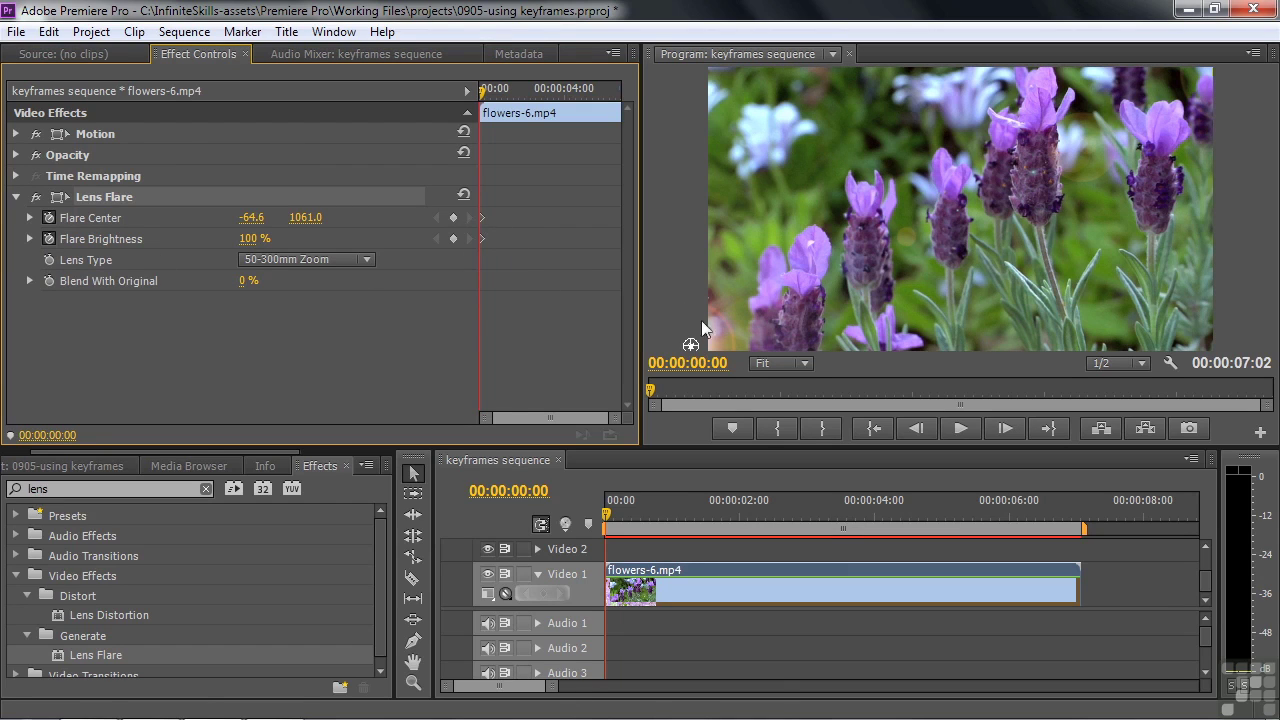
drag(262, 246, 212, 246)
At 00:00:02:17, move the flare center to about 707.2, 327.0 and set Flare Brightness to 109%
drag(480, 96, 533, 110)
drag(695, 343, 893, 152)
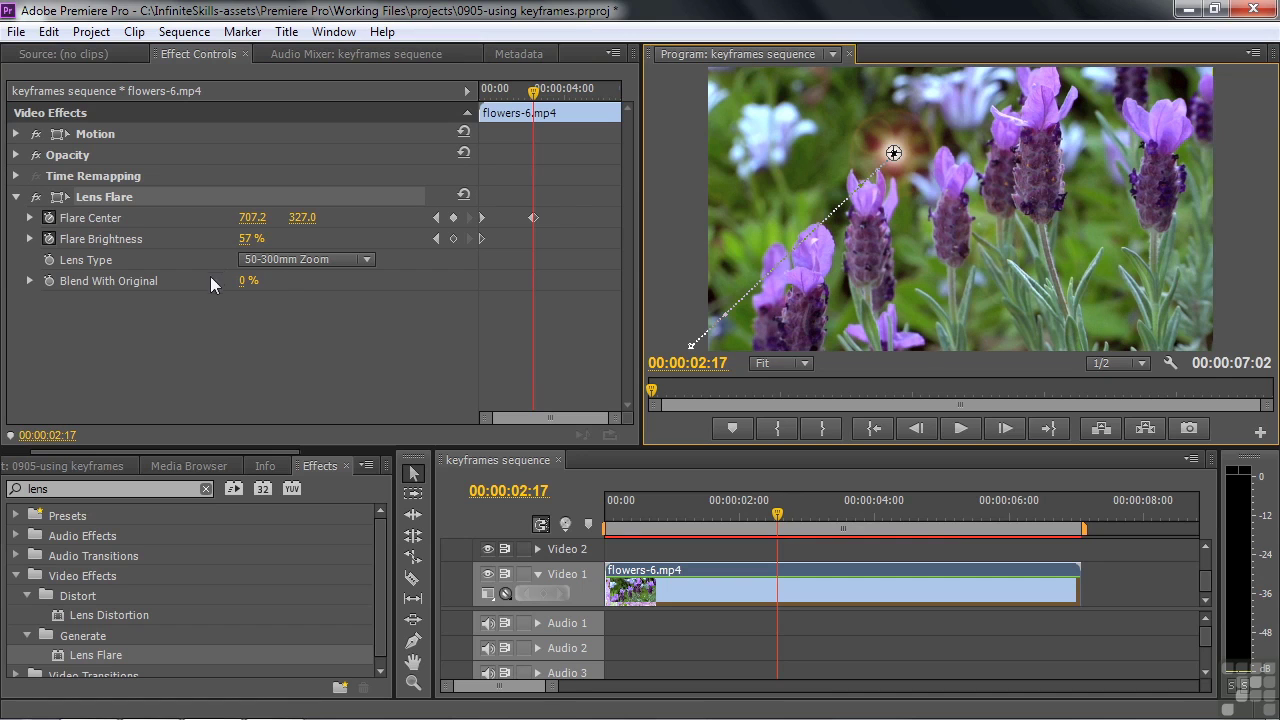
click(250, 240)
drag(250, 240, 296, 240)
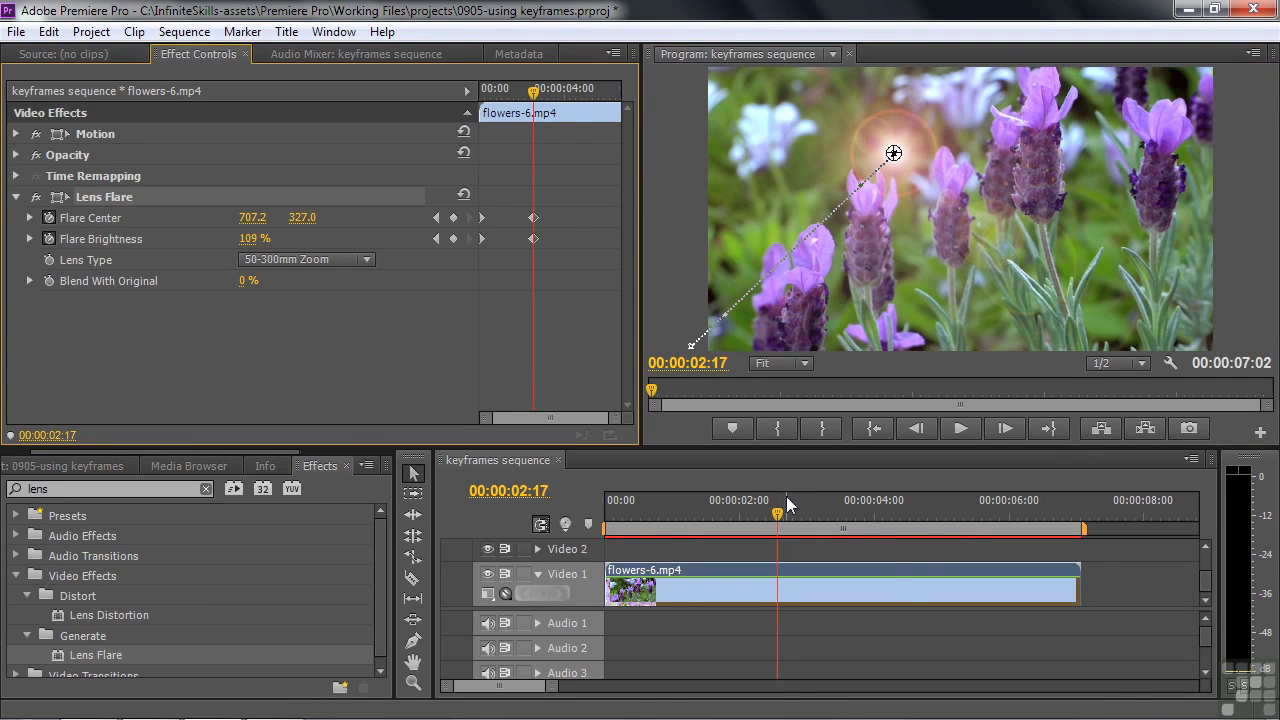
At 00:00:05:05, move the flare center to about 1247.0, 60.8, and play the clip to review the flare animation
drag(787, 525, 953, 508)
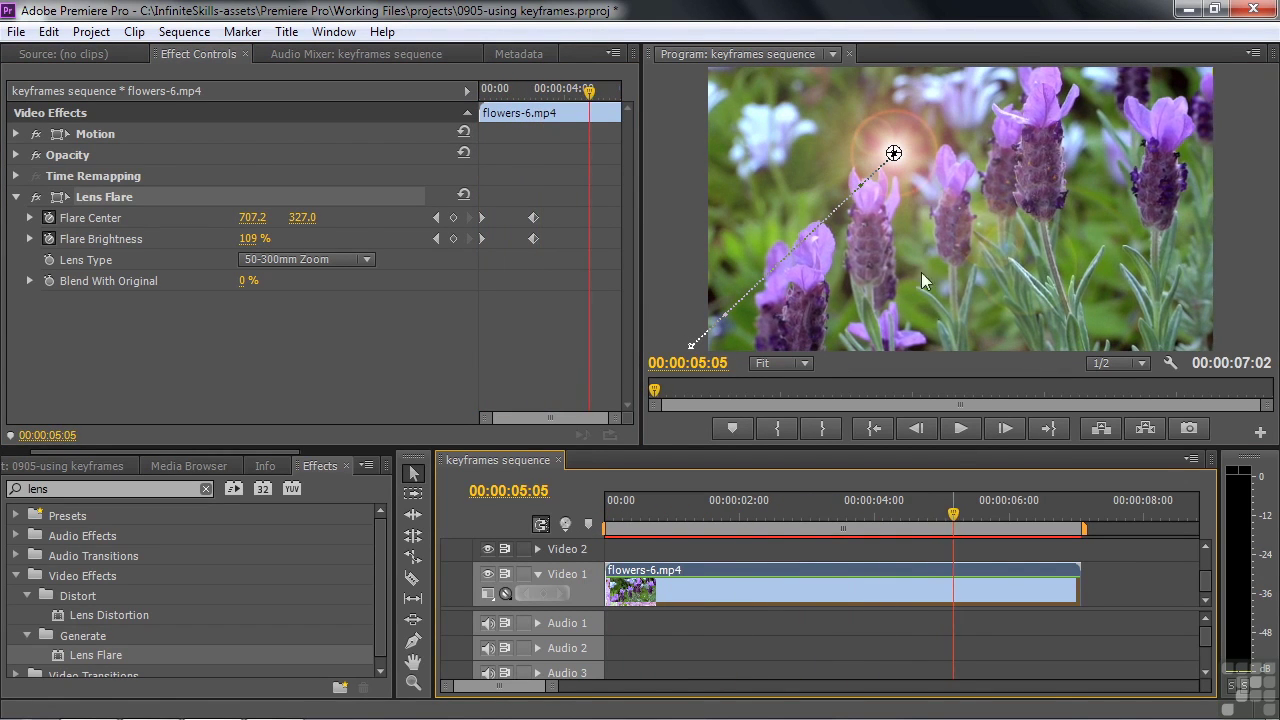
drag(895, 156, 1037, 88)
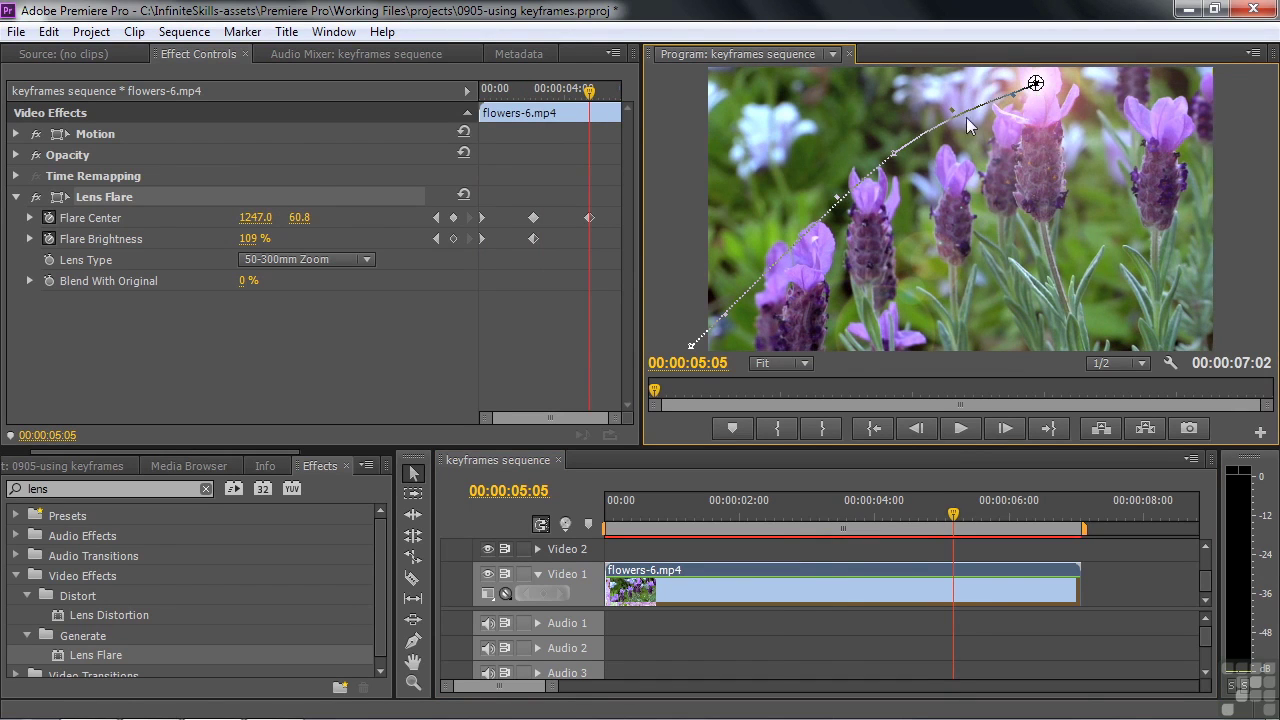
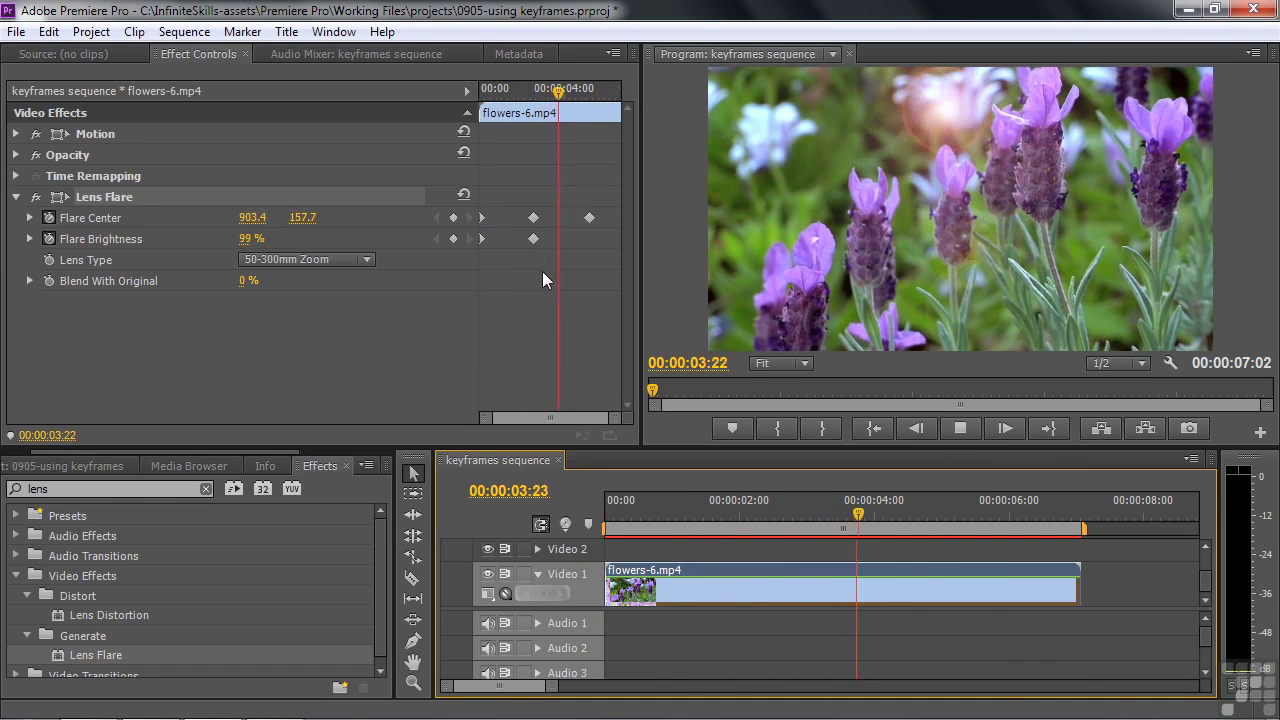
key(space)
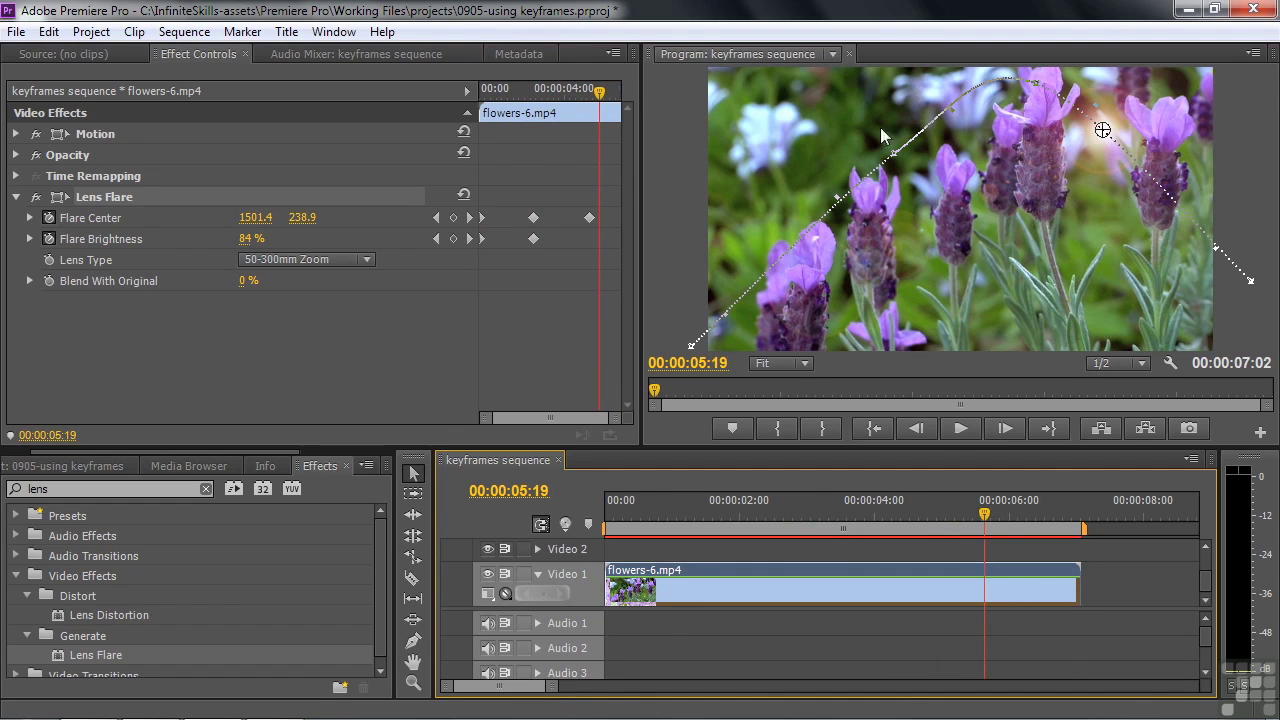
Reshape the flare's motion path by nudging its 00:00:02:17 point slightly and bending the curve with the end and start points' handles
drag(600, 112, 549, 112)
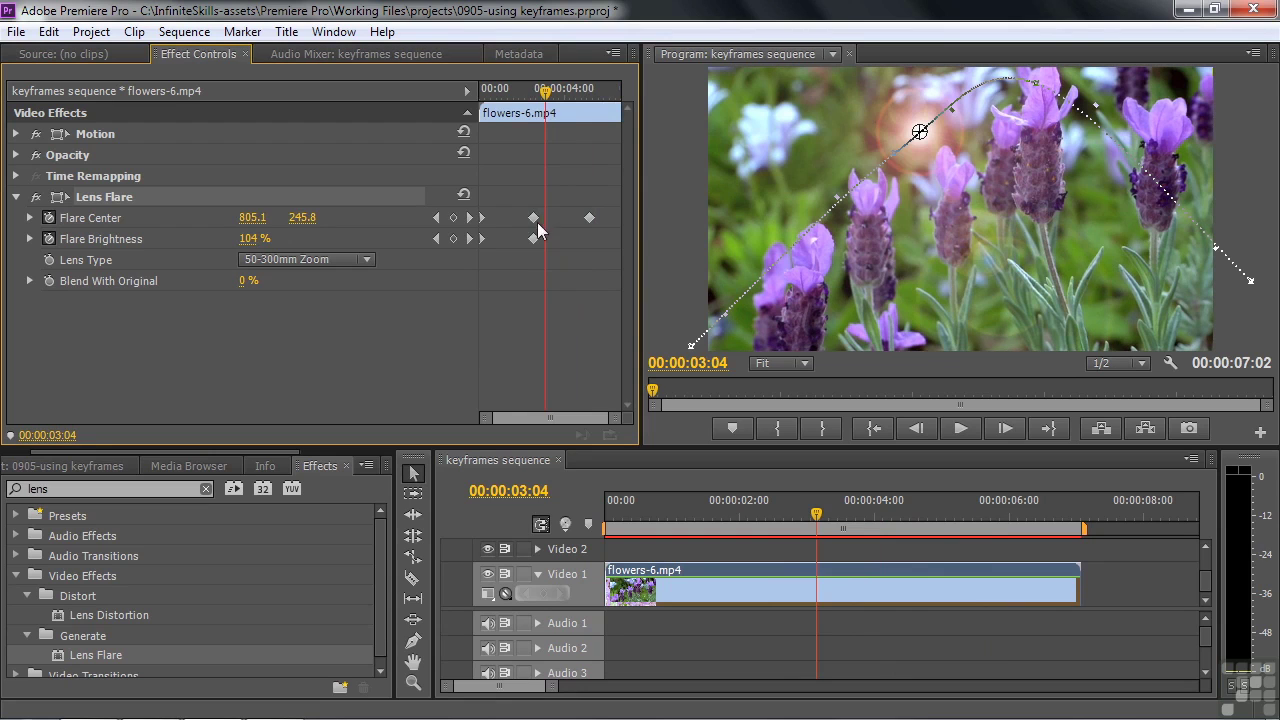
click(436, 217)
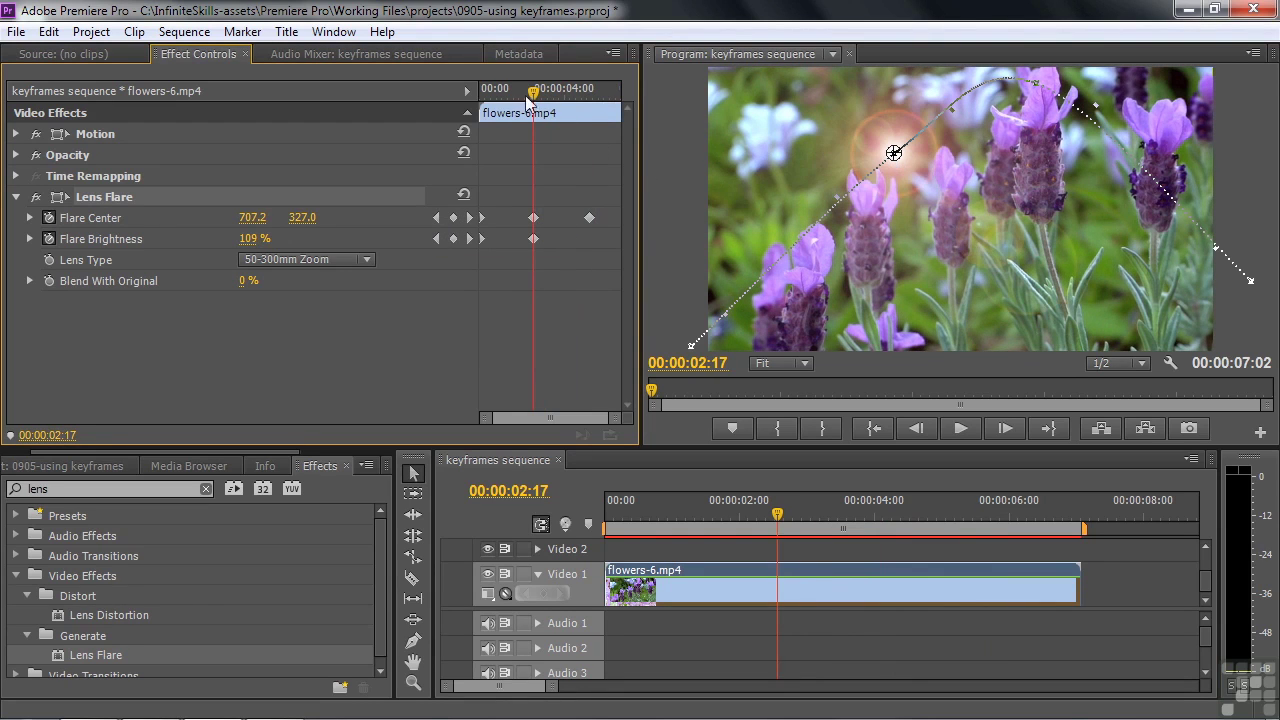
drag(531, 100, 521, 100)
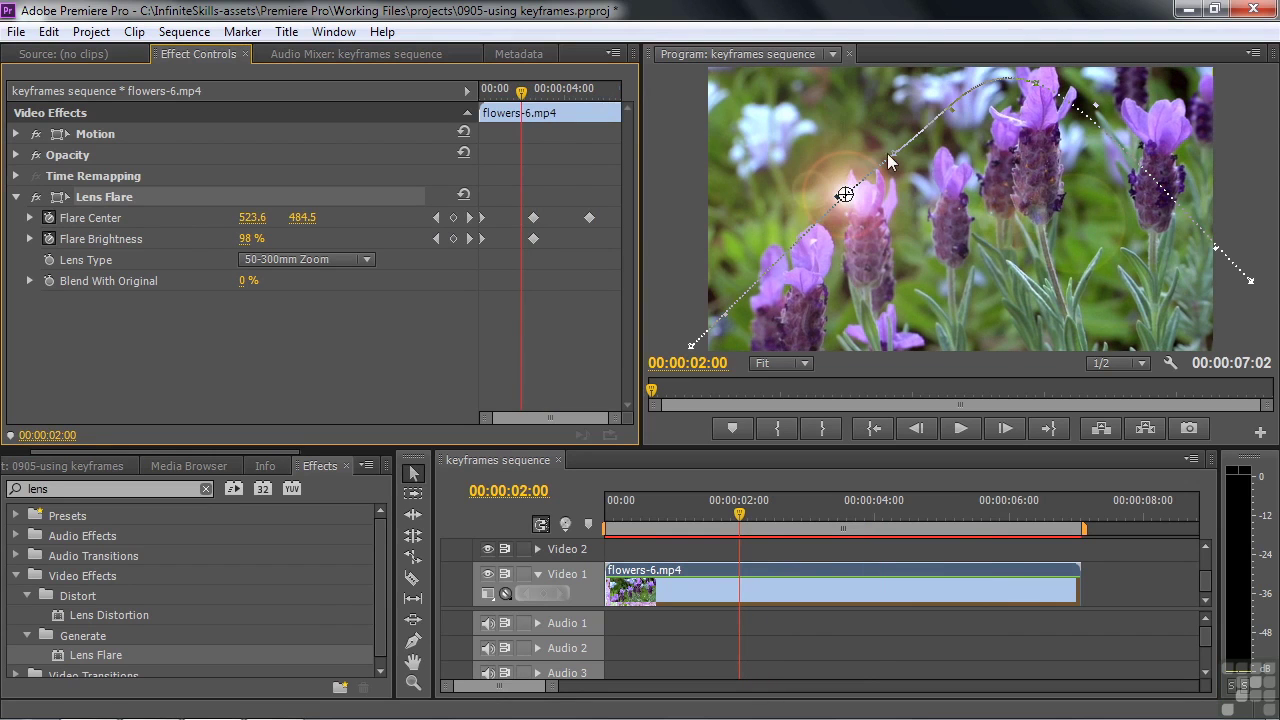
mouse_move(893, 152)
mouse_down()
mouse_move(882, 144)
mouse_move(897, 160)
mouse_up()
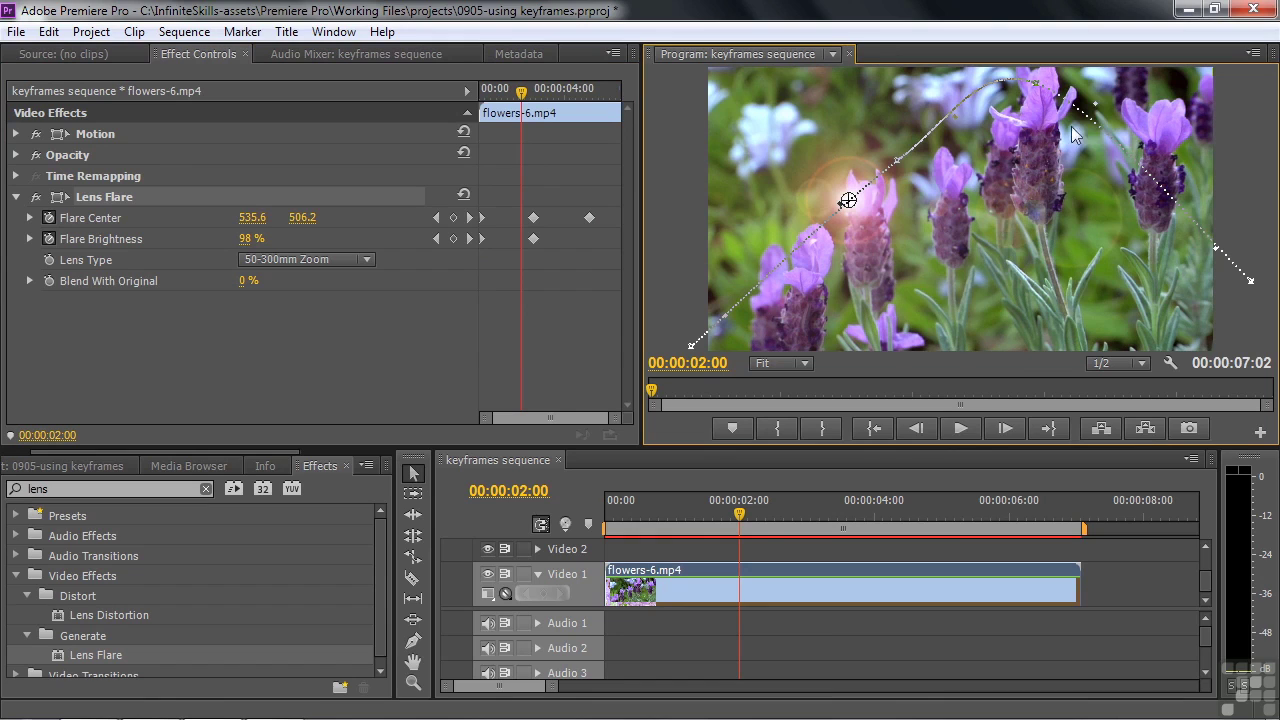
drag(1096, 110, 1094, 110)
drag(692, 345, 711, 298)
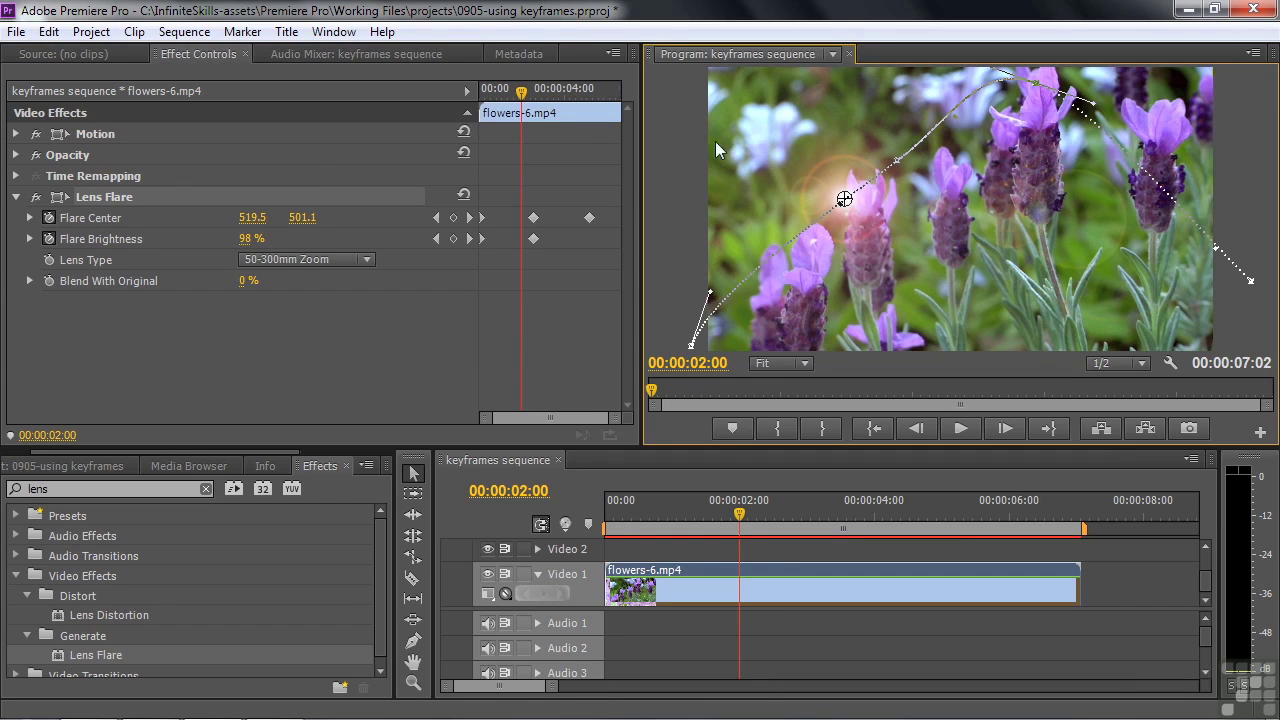
Keyframe the flare center at about 946.7, 368.9 at 00:00:03:07 and at about 1779.3, 155.9 at 00:00:05:28
drag(522, 94, 548, 94)
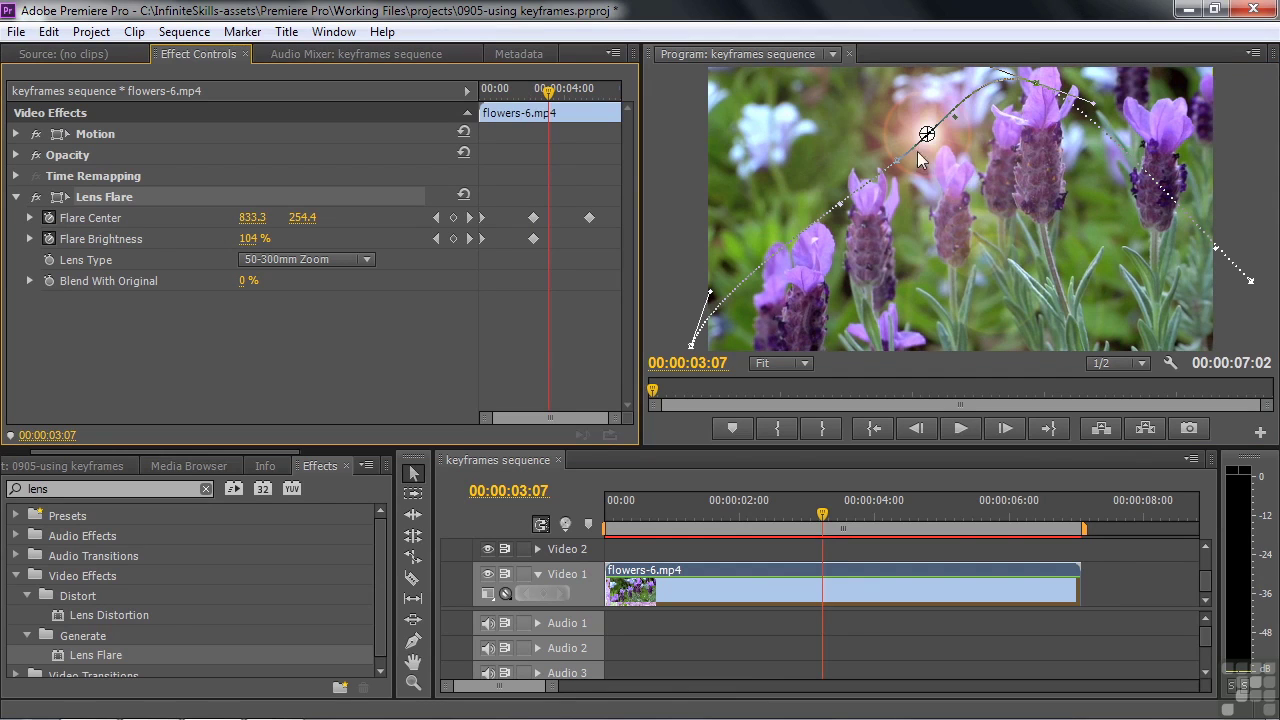
drag(927, 134, 940, 168)
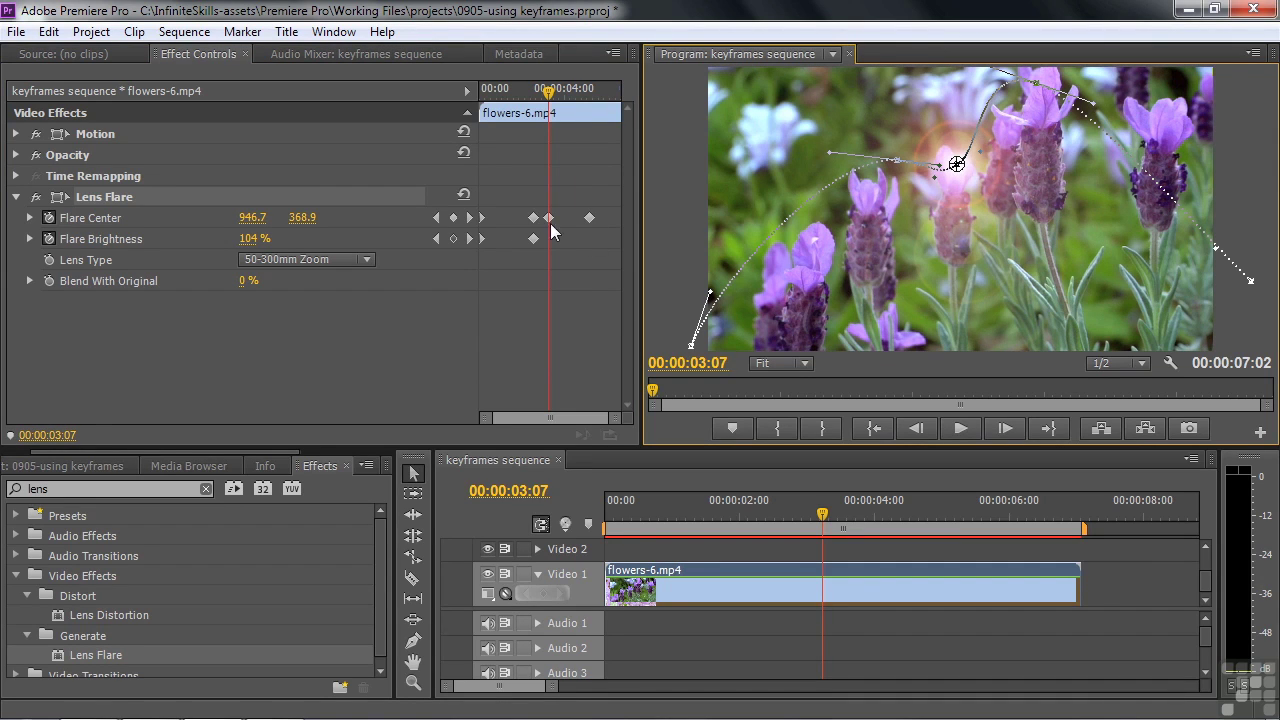
drag(551, 103, 610, 118)
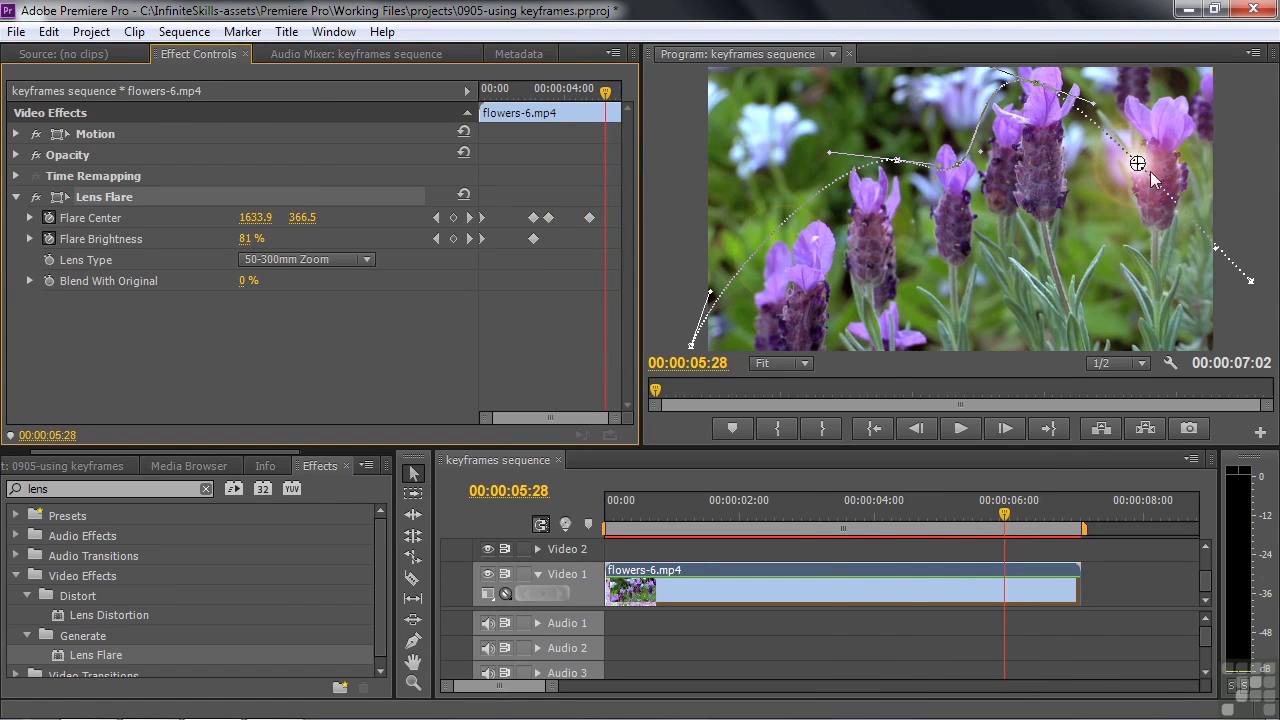
drag(1138, 165, 1177, 110)
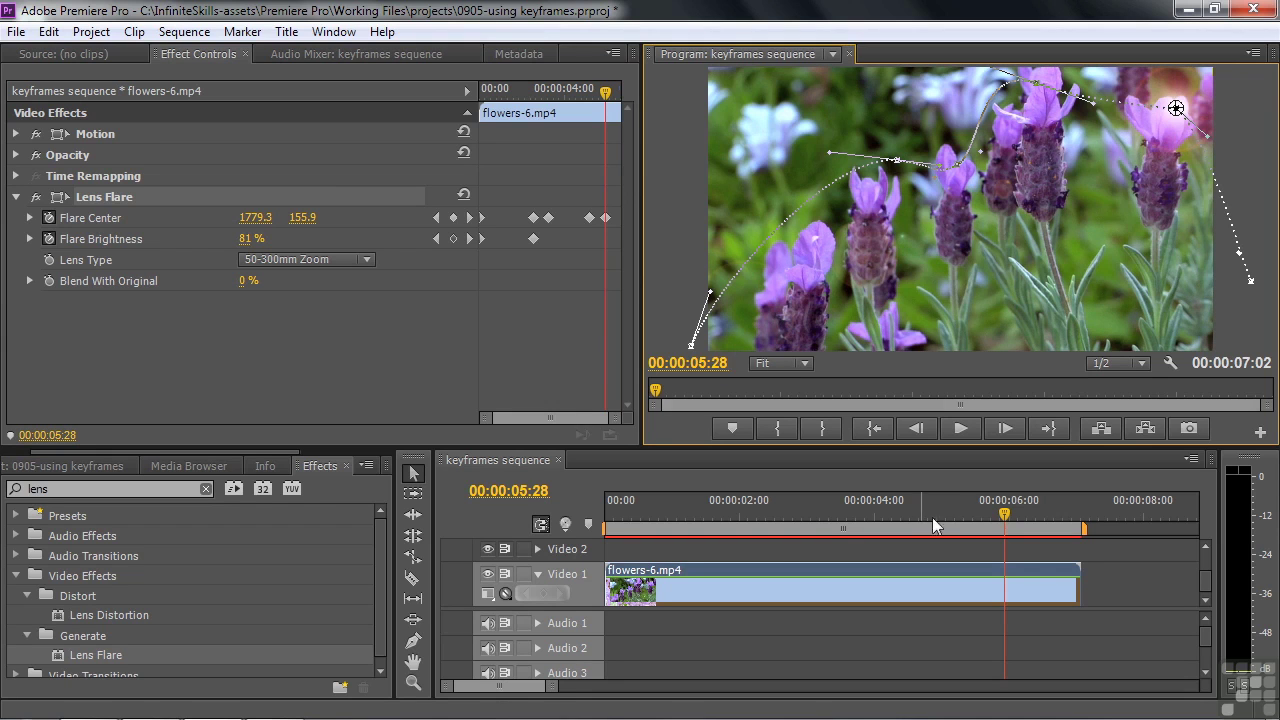
Play the clip from the beginning to review the reshaped flare path, and return to 00:00:02:13
drag(1005, 514, 538, 574)
key(space)
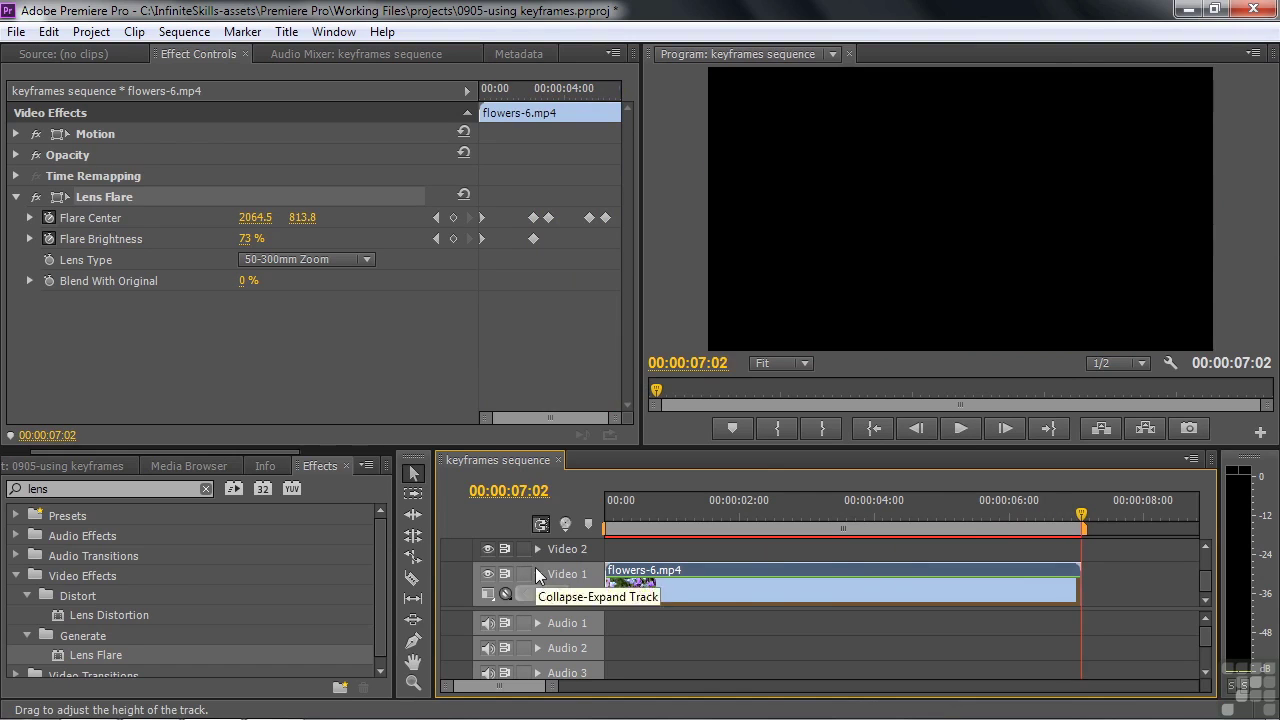
click(768, 508)
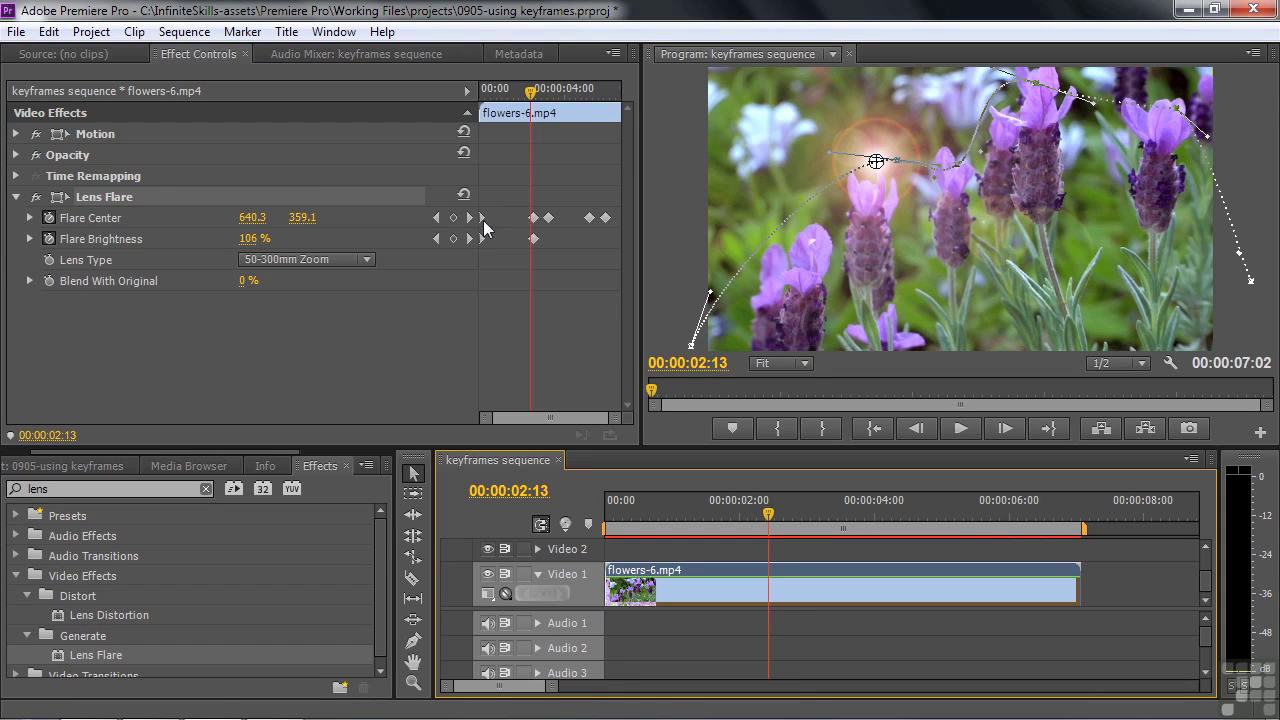
click(602, 218)
click(549, 218)
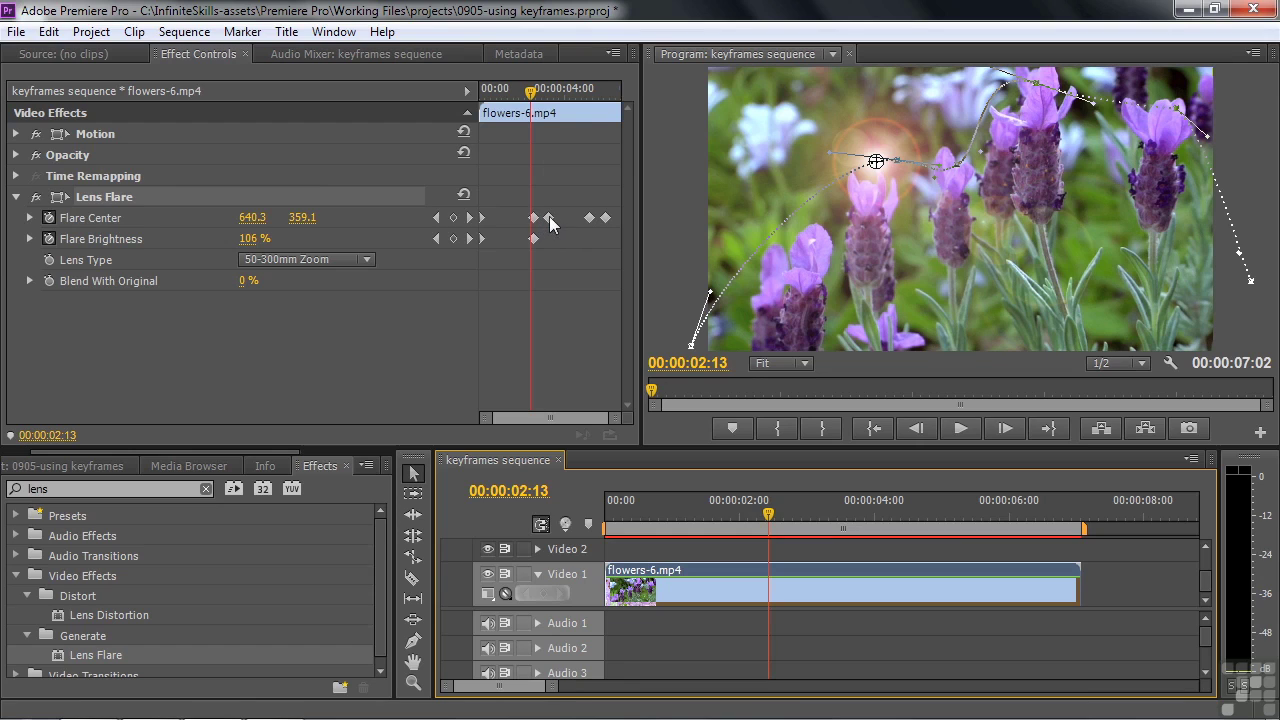